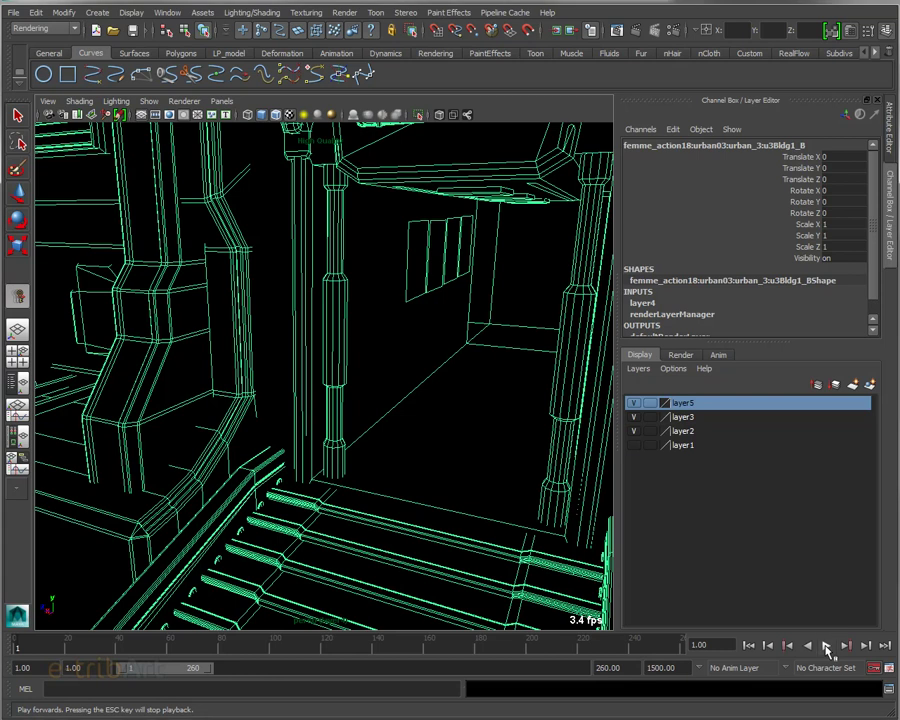
Play the particle animation in the wireframe viewport and let it run to frame 211
{"action": "left_click", "coordinate": [826, 646]}
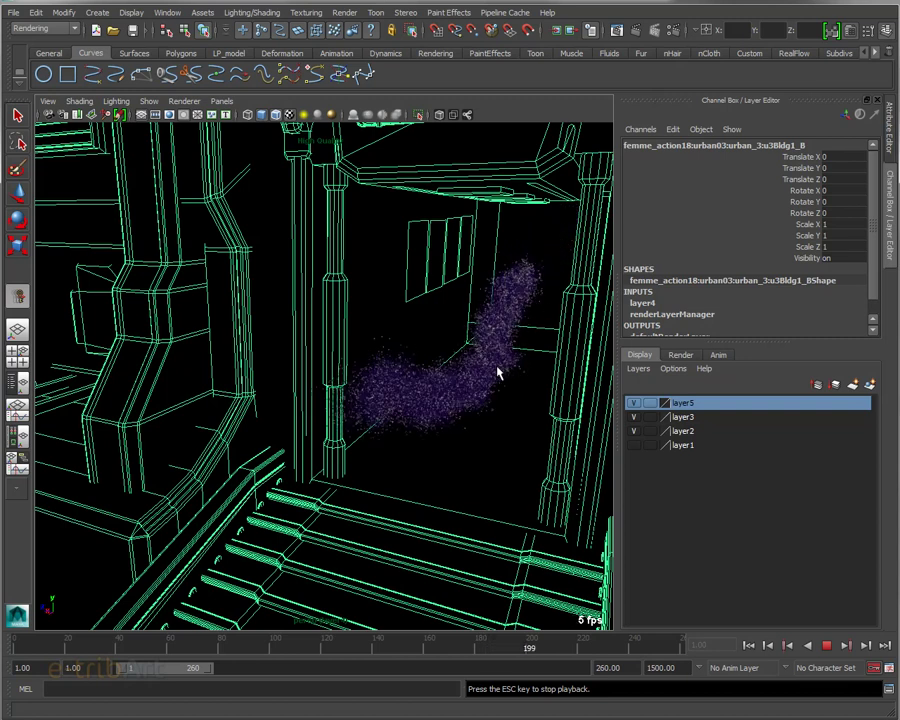
Stop the running particle animation playback
{"action": "left_click", "coordinate": [827, 646]}
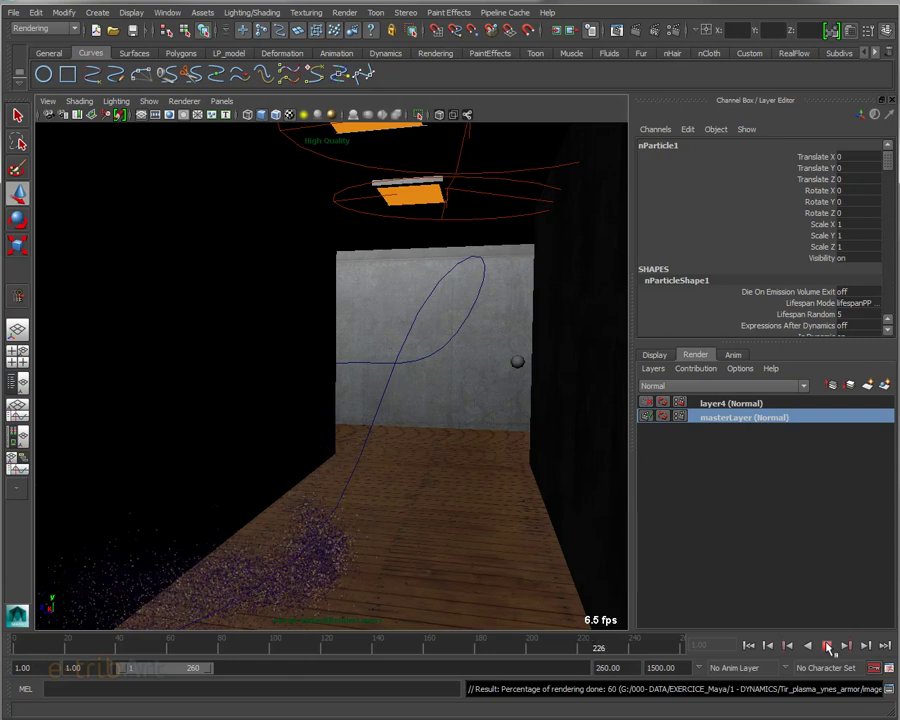
Rewind the simulation to frame 1 and select the small sphere nurbsSphere1 on the floor
{"action": "left_click", "coordinate": [829, 648]}
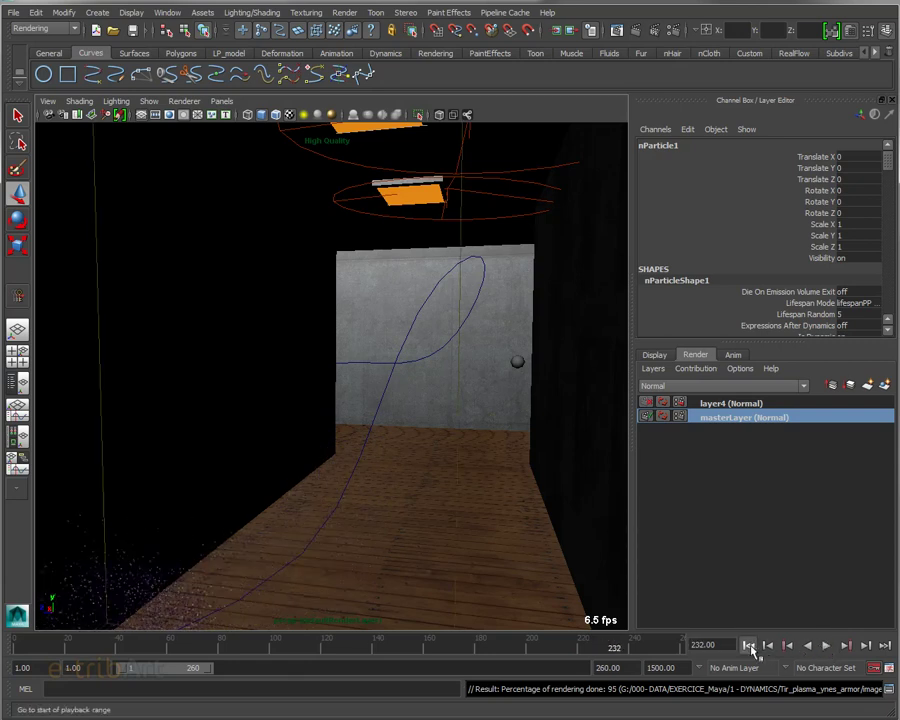
{"action": "left_click", "coordinate": [749, 646]}
{"action": "mouse_move", "coordinate": [313, 402]}
{"action": "left_mouse_down", "text": "alt"}
{"action": "mouse_move", "coordinate": [442, 418]}
{"action": "mouse_move", "coordinate": [502, 438]}
{"action": "mouse_move", "coordinate": [442, 454]}
{"action": "left_mouse_up", "text": "alt"}
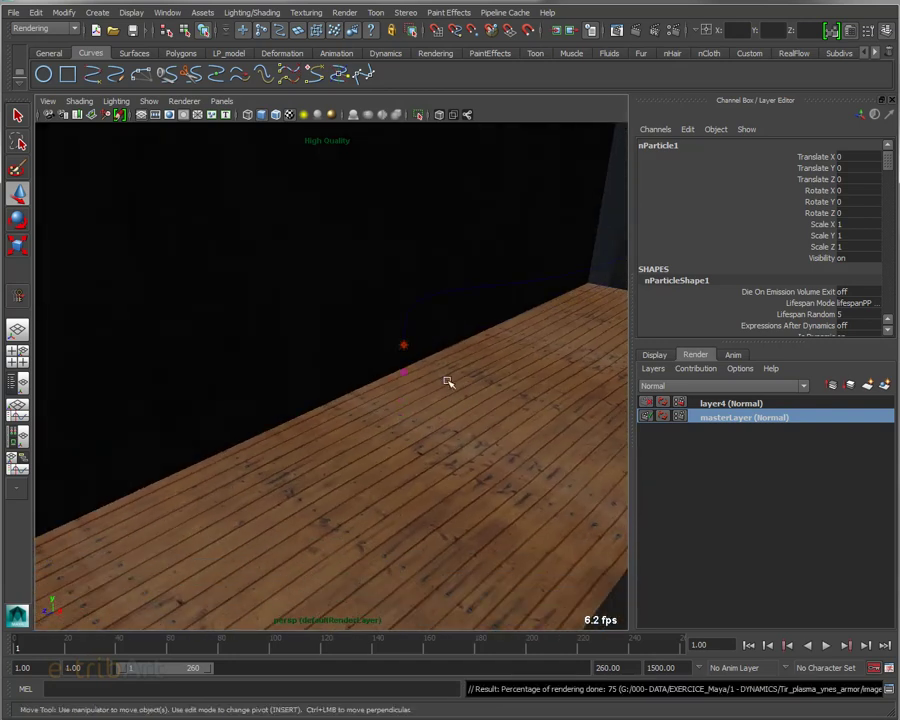
{"action": "left_click_drag", "start_coordinate": [447, 382], "coordinate": [421, 405], "text": "alt"}
{"action": "left_click", "coordinate": [353, 433]}
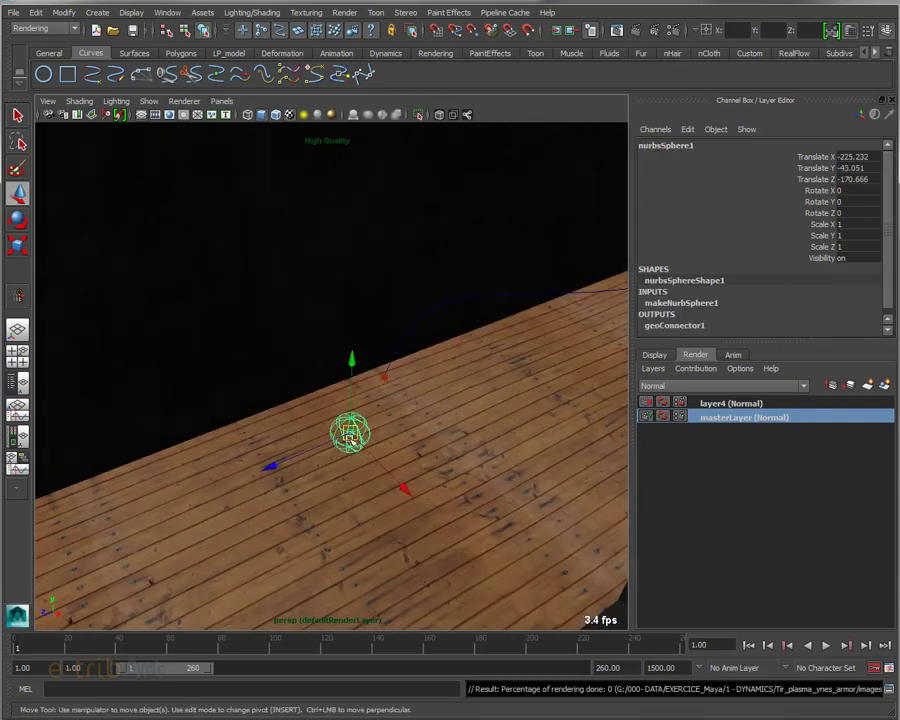
{"action": "mouse_move", "coordinate": [396, 444]}
{"action": "left_mouse_down", "text": "alt"}
{"action": "mouse_move", "coordinate": [406, 426]}
{"action": "mouse_move", "coordinate": [397, 433]}
{"action": "left_mouse_up", "text": "alt"}
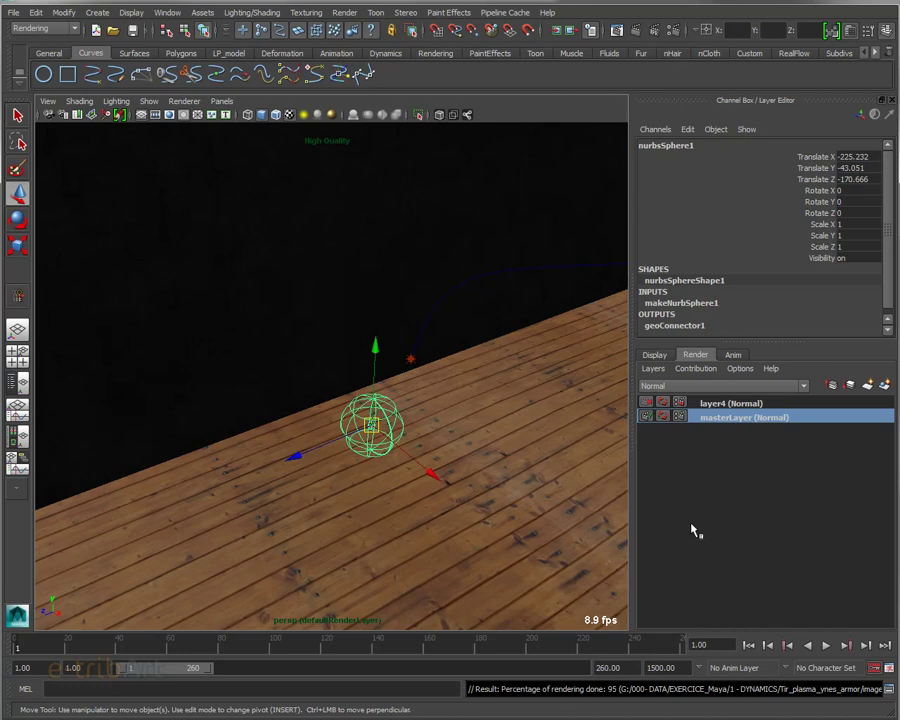
Run the simulation and stop it at frame 61 as particles emit near the sphere
{"action": "left_click", "coordinate": [826, 645]}
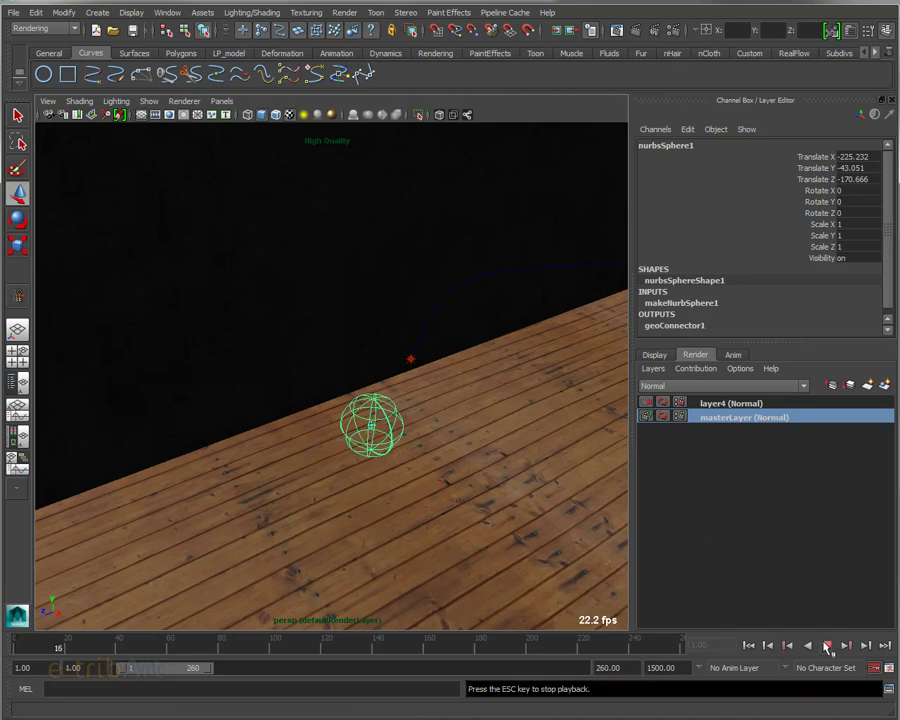
{"action": "left_click", "coordinate": [822, 646]}
{"action": "mouse_move", "coordinate": [472, 490]}
{"action": "left_mouse_down", "text": "alt"}
{"action": "mouse_move", "coordinate": [460, 476]}
{"action": "mouse_move", "coordinate": [364, 462]}
{"action": "mouse_move", "coordinate": [415, 468]}
{"action": "left_mouse_up", "text": "alt"}
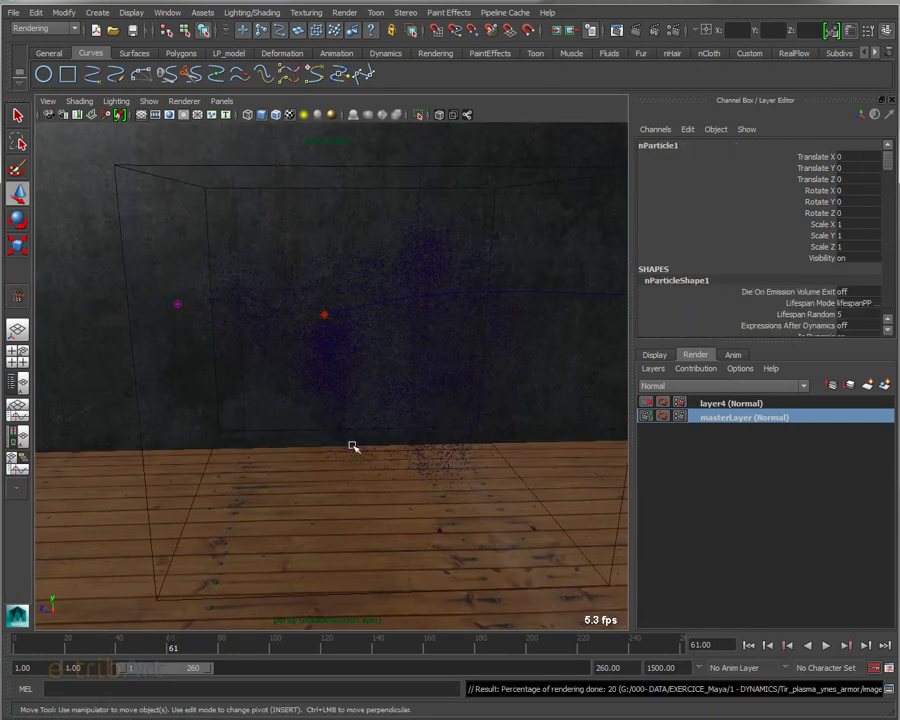
Tumble the view down to inspect the particles on the floor and the horizon
{"action": "left_click_drag", "start_coordinate": [352, 446], "coordinate": [362, 482], "text": "alt"}
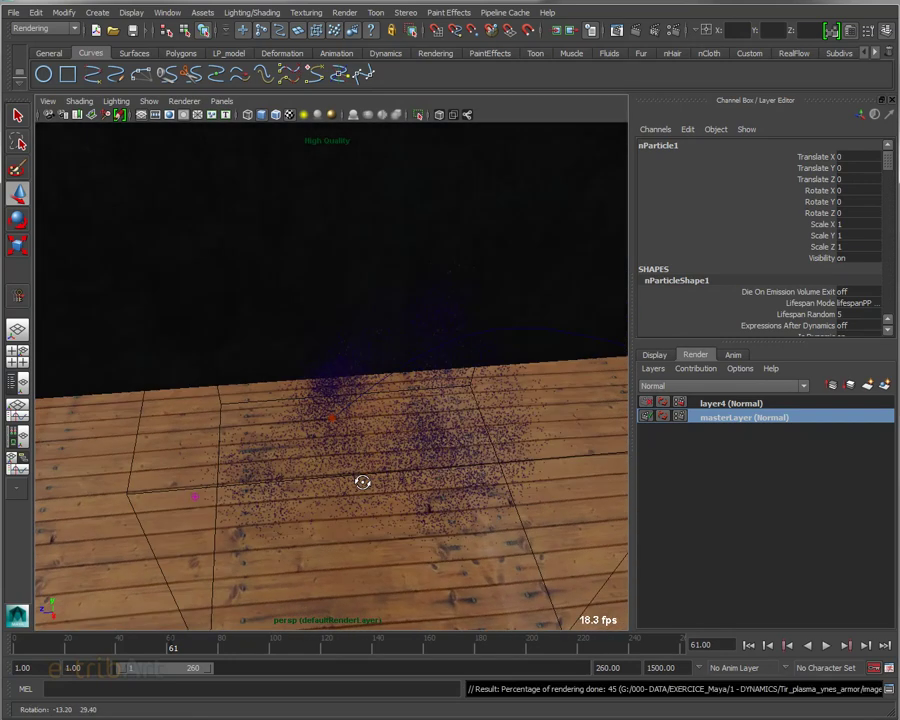
{"action": "right_click_drag", "start_coordinate": [362, 482], "coordinate": [357, 432], "text": "alt"}
{"action": "mouse_move", "coordinate": [357, 432]}
{"action": "left_mouse_down", "text": "alt"}
{"action": "mouse_move", "coordinate": [358, 380]}
{"action": "mouse_move", "coordinate": [372, 394]}
{"action": "mouse_move", "coordinate": [410, 376]}
{"action": "left_mouse_up", "text": "alt"}
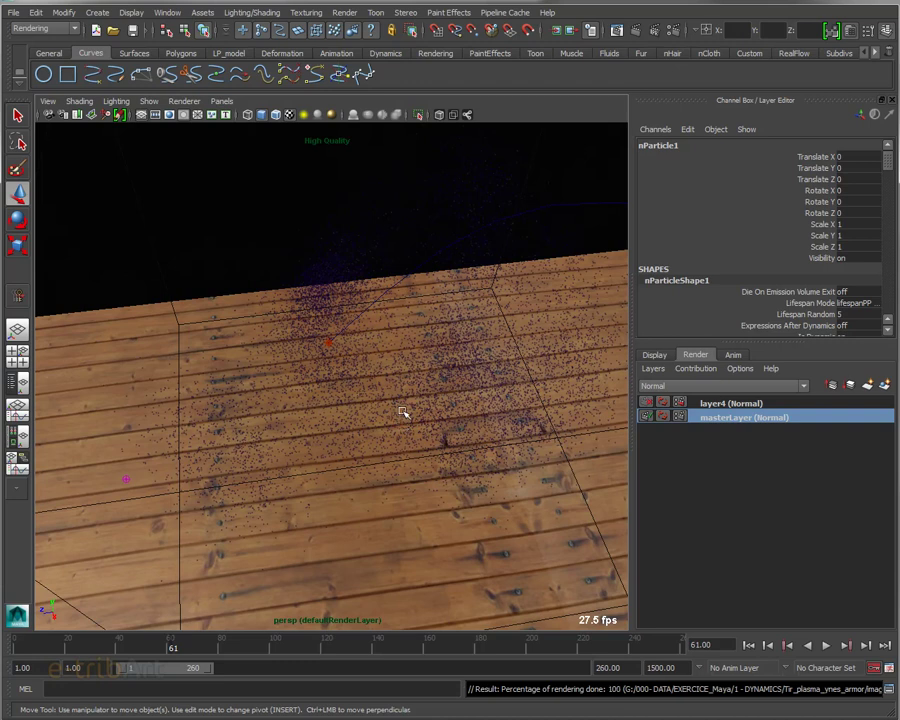
{"action": "mouse_move", "coordinate": [424, 419]}
{"action": "left_mouse_down", "text": "alt"}
{"action": "mouse_move", "coordinate": [460, 390]}
{"action": "mouse_move", "coordinate": [456, 436]}
{"action": "mouse_move", "coordinate": [407, 422]}
{"action": "mouse_move", "coordinate": [413, 387]}
{"action": "left_mouse_up", "text": "alt"}
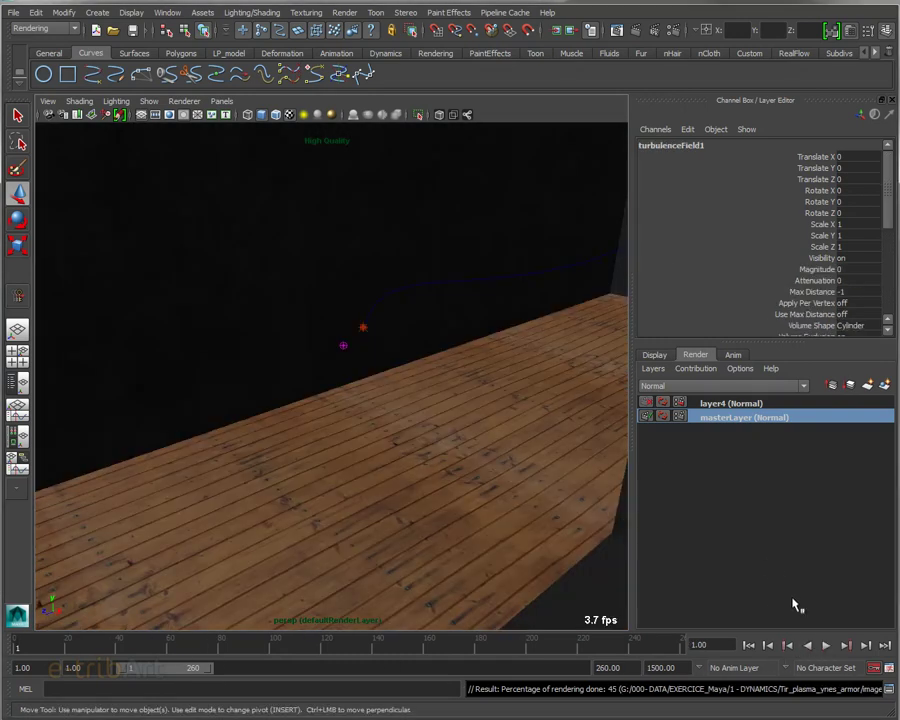
Play the turbulent particle simulation and stop it at frame 137
{"action": "left_click", "coordinate": [826, 645]}
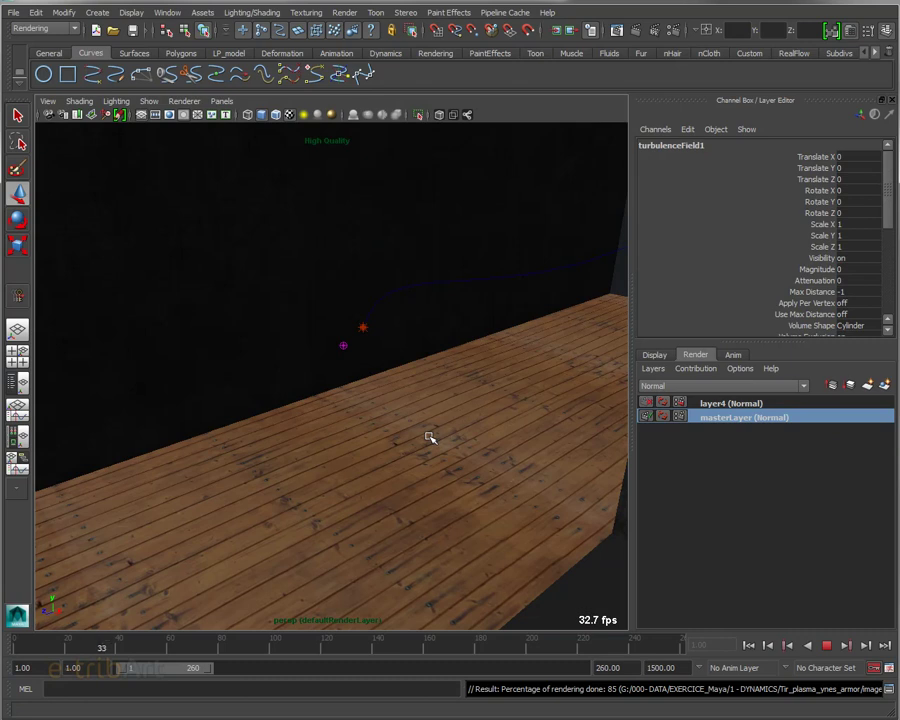
{"action": "mouse_move", "coordinate": [424, 414]}
{"action": "left_mouse_down", "text": "alt"}
{"action": "mouse_move", "coordinate": [396, 402]}
{"action": "mouse_move", "coordinate": [394, 410]}
{"action": "left_mouse_up", "text": "alt"}
{"action": "mouse_move", "coordinate": [316, 271]}
{"action": "left_mouse_down", "text": "alt"}
{"action": "mouse_move", "coordinate": [269, 376]}
{"action": "mouse_move", "coordinate": [355, 353]}
{"action": "mouse_move", "coordinate": [347, 301]}
{"action": "mouse_move", "coordinate": [279, 300]}
{"action": "left_mouse_up", "text": "alt"}
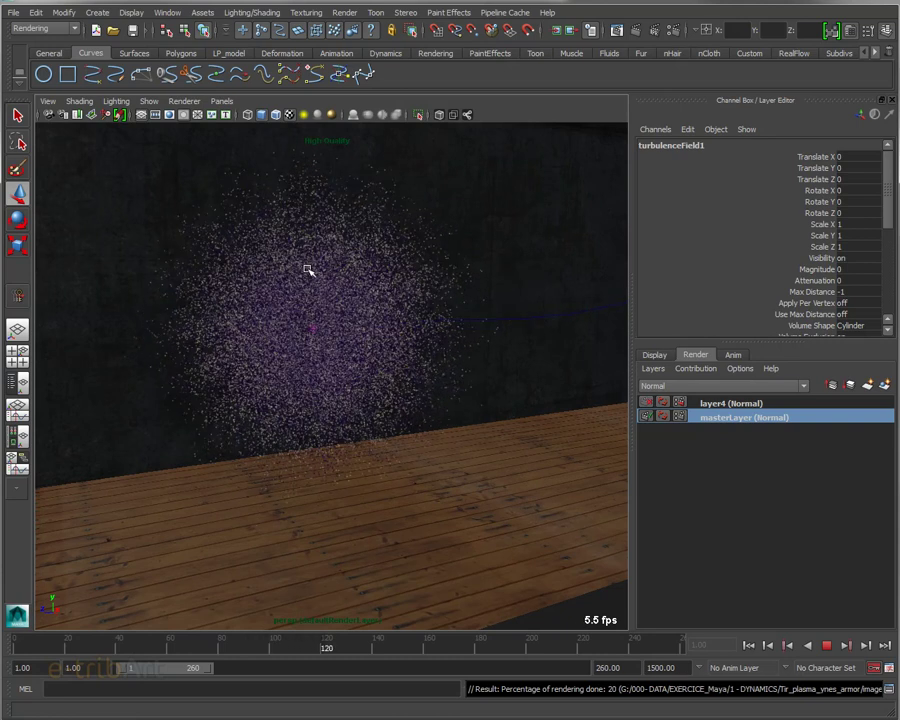
{"action": "left_click", "coordinate": [827, 645]}
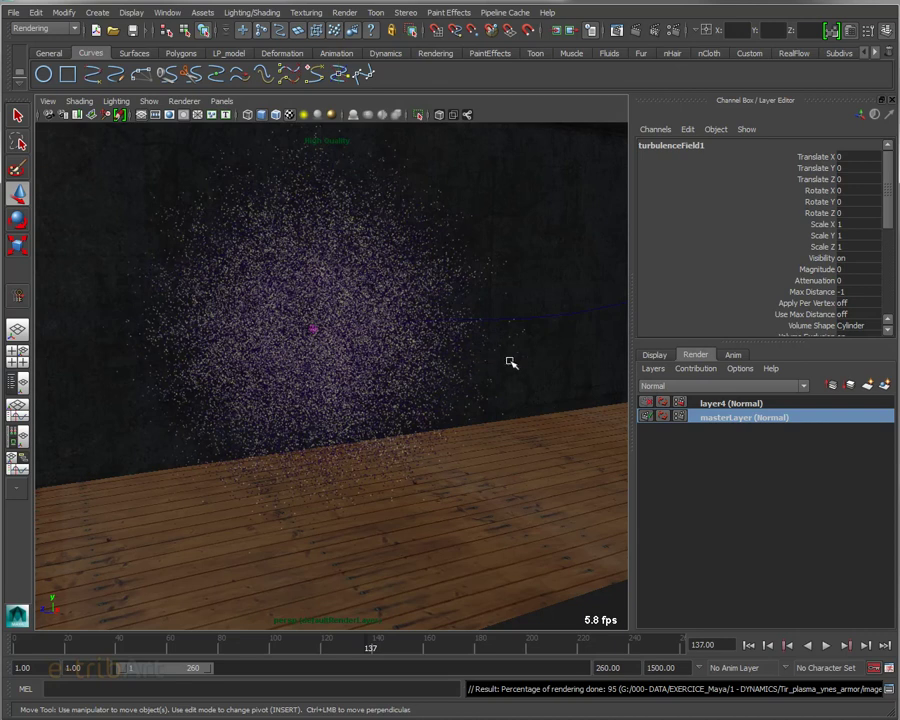
Orbit around the dense purple particle cloud hovering above the wooden floor
{"action": "mouse_move", "coordinate": [435, 350]}
{"action": "left_mouse_down", "text": "alt"}
{"action": "mouse_move", "coordinate": [352, 372]}
{"action": "mouse_move", "coordinate": [394, 384]}
{"action": "mouse_move", "coordinate": [428, 376]}
{"action": "mouse_move", "coordinate": [414, 320]}
{"action": "left_mouse_up", "text": "alt"}
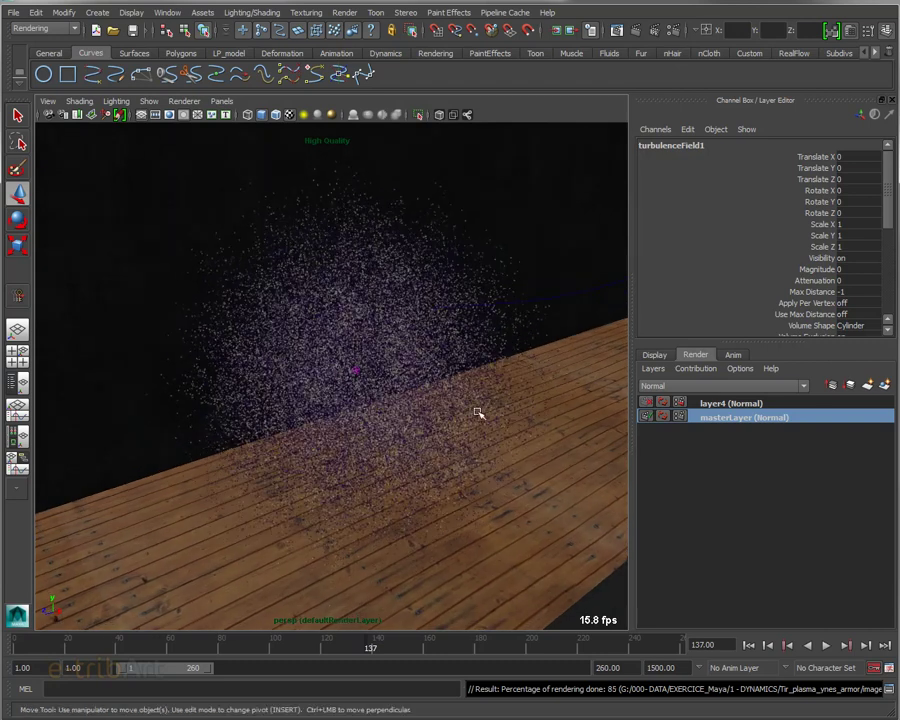
{"action": "mouse_move", "coordinate": [422, 422]}
{"action": "left_mouse_down", "text": "alt"}
{"action": "mouse_move", "coordinate": [392, 418]}
{"action": "mouse_move", "coordinate": [426, 409]}
{"action": "left_mouse_up", "text": "alt"}
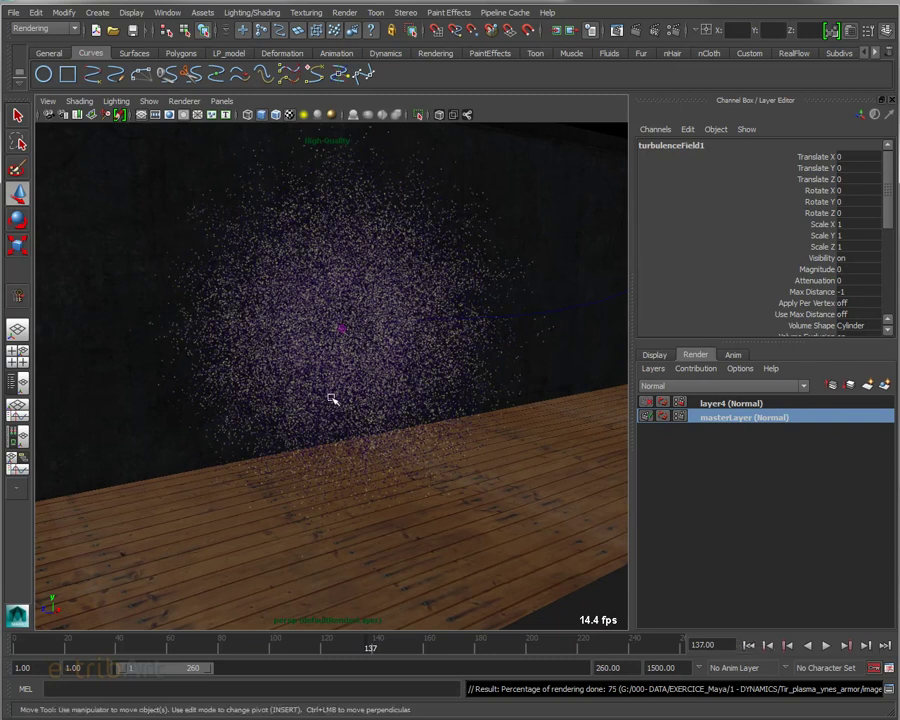
{"action": "mouse_move", "coordinate": [382, 382]}
{"action": "left_mouse_down", "text": "alt"}
{"action": "mouse_move", "coordinate": [321, 382]}
{"action": "mouse_move", "coordinate": [314, 414]}
{"action": "mouse_move", "coordinate": [350, 410]}
{"action": "mouse_move", "coordinate": [368, 392]}
{"action": "left_mouse_up", "text": "alt"}
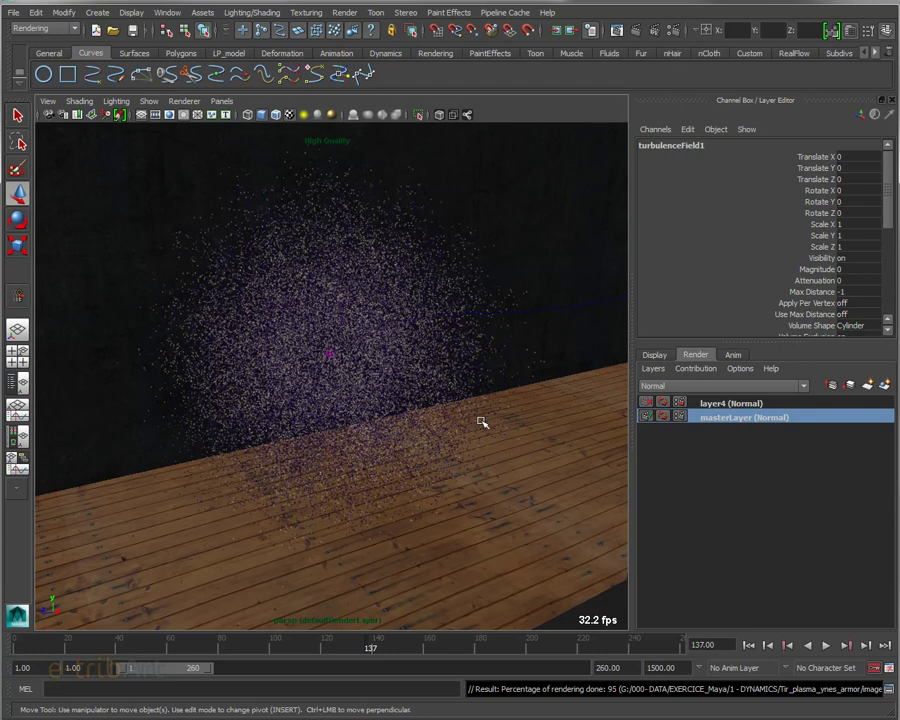
{"action": "left_click_drag", "start_coordinate": [502, 432], "coordinate": [530, 404], "text": "alt"}
{"action": "left_click", "coordinate": [524, 295]}
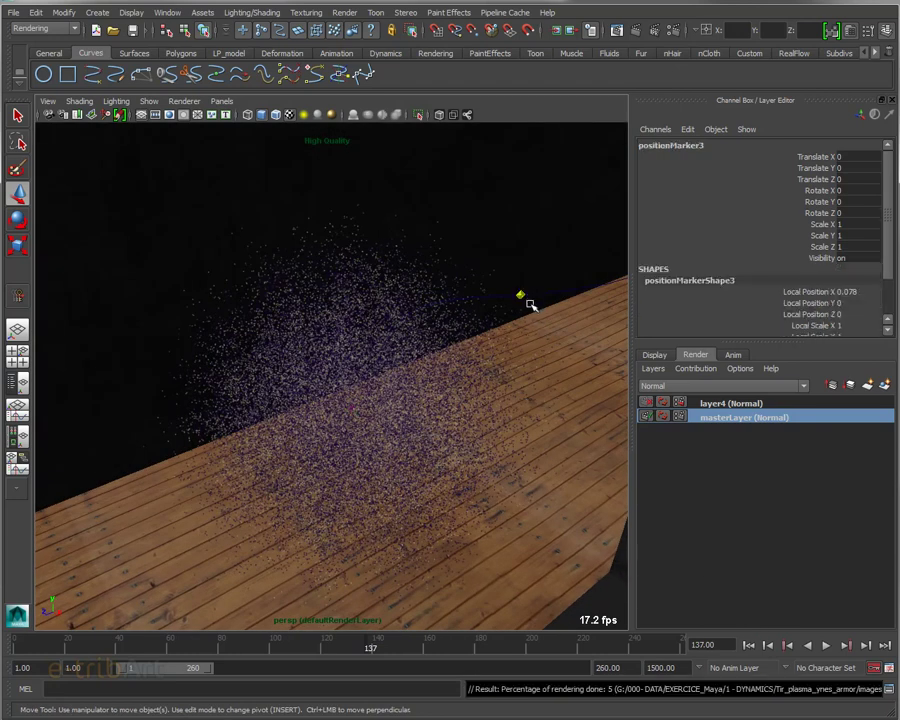
{"action": "left_click", "coordinate": [540, 320]}
{"action": "mouse_move", "coordinate": [538, 321]}
{"action": "left_mouse_down", "text": "alt"}
{"action": "mouse_move", "coordinate": [538, 373]}
{"action": "mouse_move", "coordinate": [537, 344]}
{"action": "mouse_move", "coordinate": [404, 462]}
{"action": "mouse_move", "coordinate": [398, 427]}
{"action": "left_mouse_up", "text": "alt"}
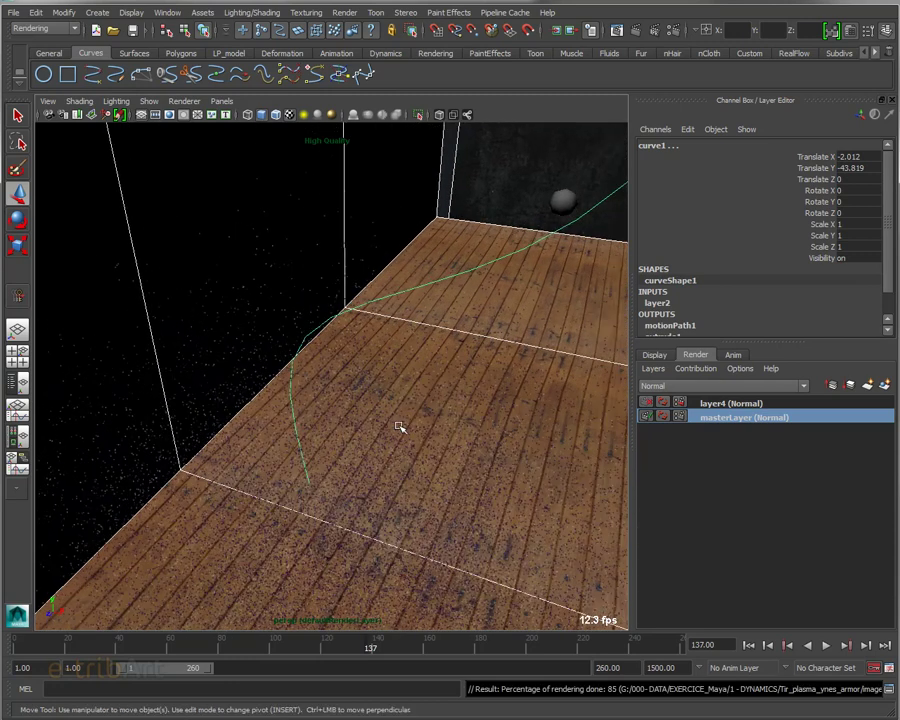
{"action": "left_click", "coordinate": [492, 261]}
{"action": "left_click", "coordinate": [492, 262]}
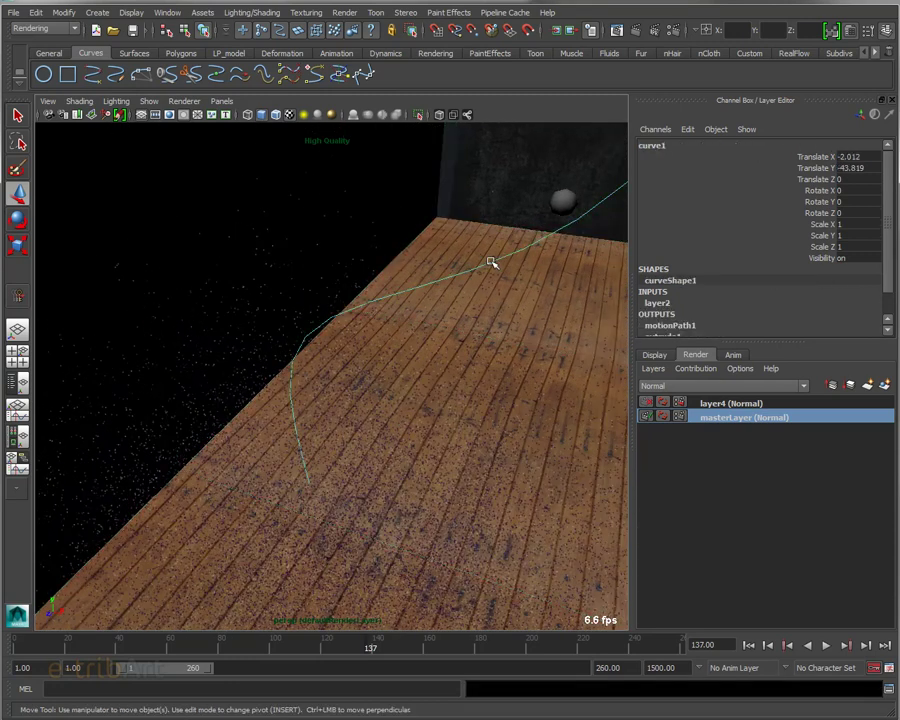
{"action": "mouse_move", "coordinate": [558, 314]}
{"action": "left_mouse_down", "text": "alt"}
{"action": "mouse_move", "coordinate": [456, 321]}
{"action": "mouse_move", "coordinate": [461, 331]}
{"action": "mouse_move", "coordinate": [438, 316]}
{"action": "mouse_move", "coordinate": [470, 307]}
{"action": "mouse_move", "coordinate": [492, 251]}
{"action": "left_mouse_up", "text": "alt"}
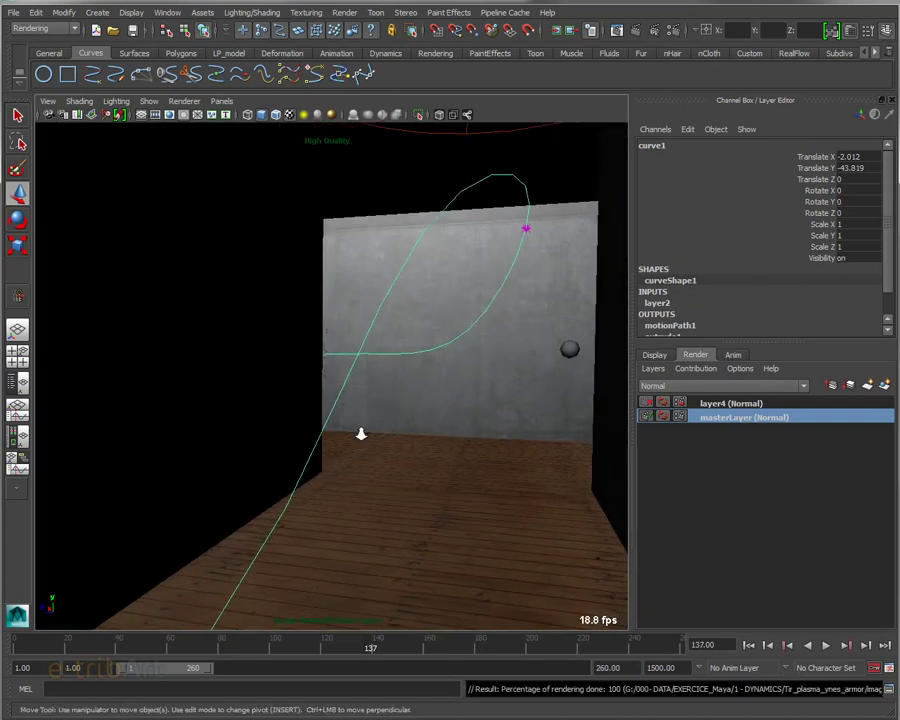
{"action": "scroll", "coordinate": [363, 432], "scroll_direction": "up", "scroll_amount": 5}
{"action": "scroll", "coordinate": [363, 432], "scroll_direction": "down", "scroll_amount": 3}
{"action": "scroll", "coordinate": [367, 428], "scroll_direction": "down", "scroll_amount": 2}
{"action": "scroll", "coordinate": [377, 428], "scroll_direction": "down", "scroll_amount": 2}
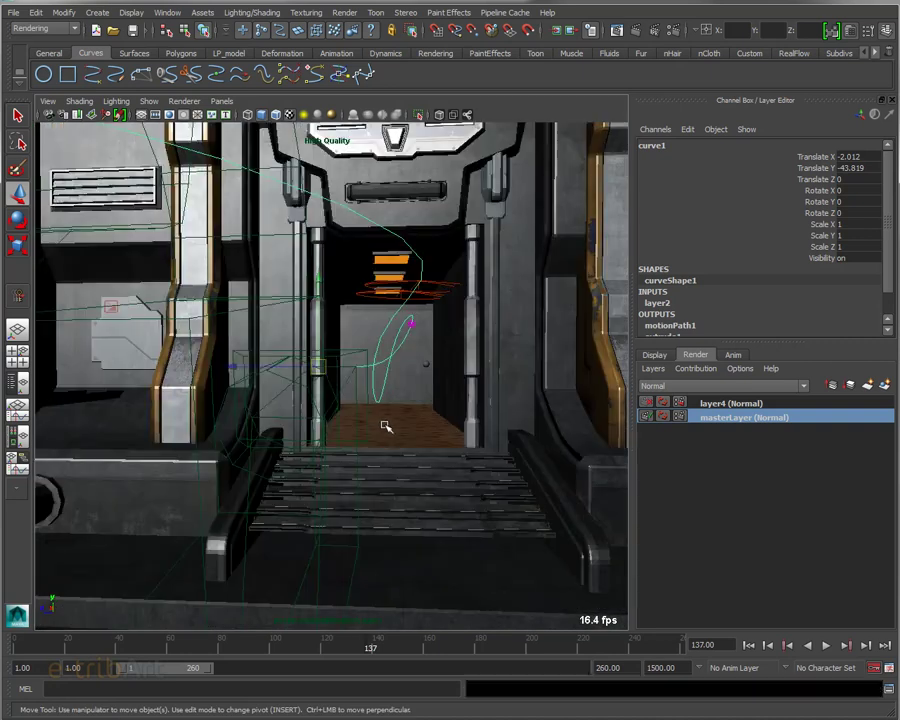
{"action": "scroll", "coordinate": [385, 424], "scroll_direction": "down", "scroll_amount": 2}
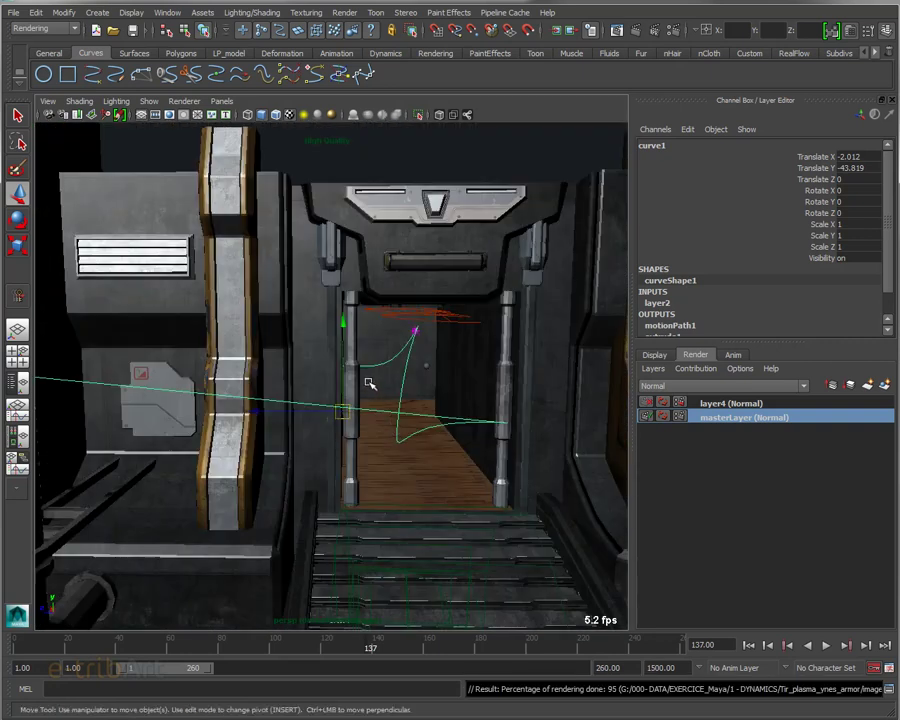
{"action": "left_click_drag", "start_coordinate": [370, 382], "coordinate": [551, 407], "text": "alt"}
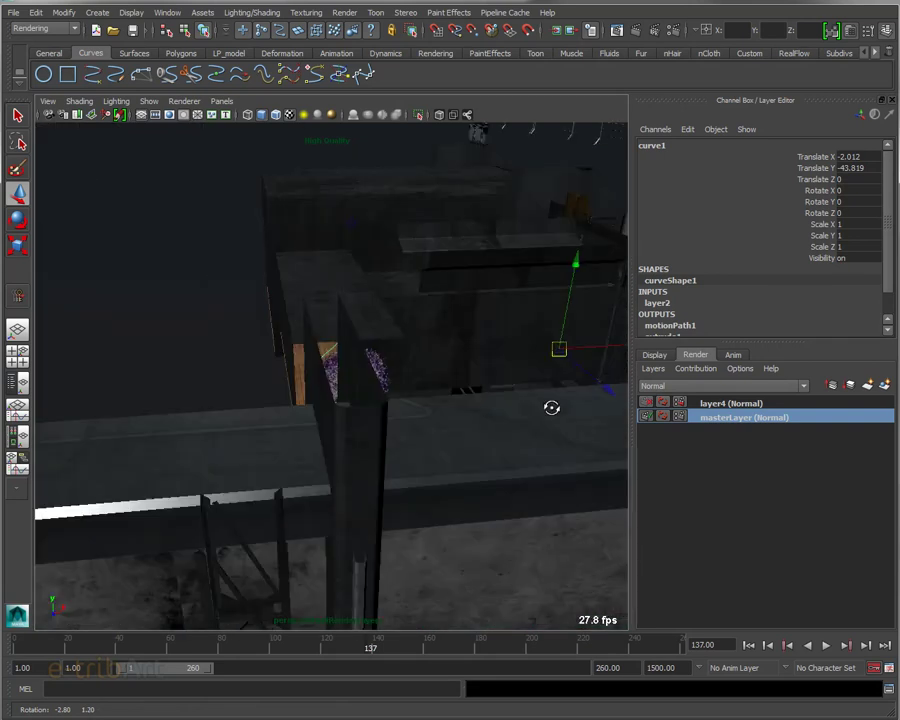
{"action": "scroll", "coordinate": [520, 410], "scroll_direction": "up", "scroll_amount": 3}
{"action": "scroll", "coordinate": [468, 416], "scroll_direction": "up", "scroll_amount": 2}
{"action": "scroll", "coordinate": [388, 412], "scroll_direction": "up", "scroll_amount": 2}
{"action": "scroll", "coordinate": [389, 410], "scroll_direction": "up", "scroll_amount": 2}
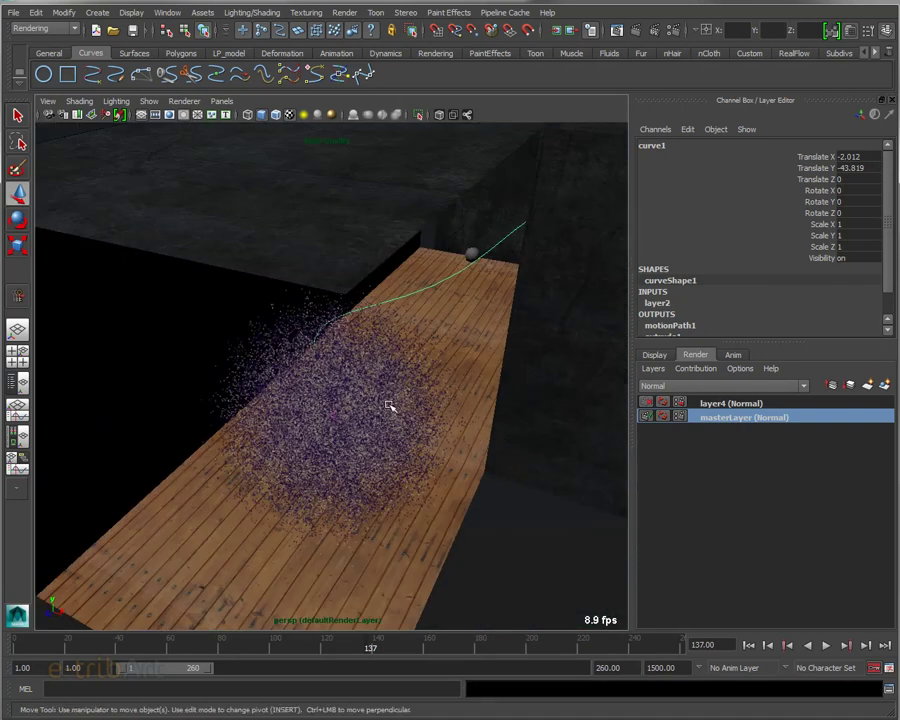
{"action": "scroll", "coordinate": [370, 408], "scroll_direction": "up", "scroll_amount": 2}
{"action": "scroll", "coordinate": [322, 400], "scroll_direction": "up", "scroll_amount": 2}
{"action": "scroll", "coordinate": [386, 414], "scroll_direction": "up", "scroll_amount": 3}
{"action": "scroll", "coordinate": [421, 382], "scroll_direction": "up", "scroll_amount": 2}
{"action": "mouse_move", "coordinate": [421, 382]}
{"action": "left_mouse_down", "text": "alt"}
{"action": "mouse_move", "coordinate": [398, 404]}
{"action": "mouse_move", "coordinate": [358, 404]}
{"action": "left_mouse_up", "text": "alt"}
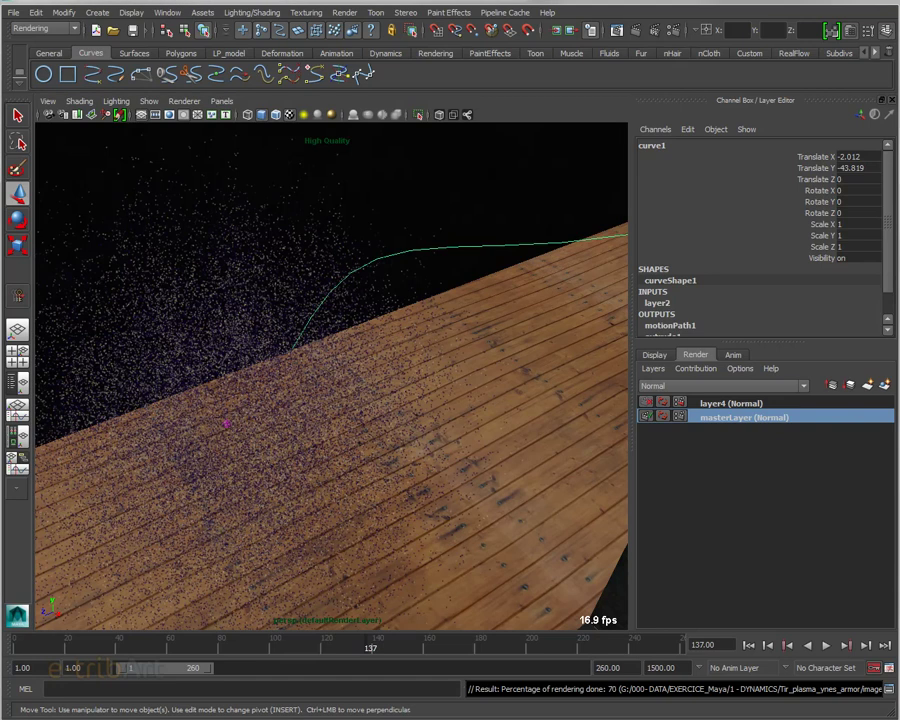
Pull the view back to the boxes and switch the menu set to Surfaces
{"action": "scroll", "coordinate": [420, 355], "scroll_direction": "down", "scroll_amount": 5}
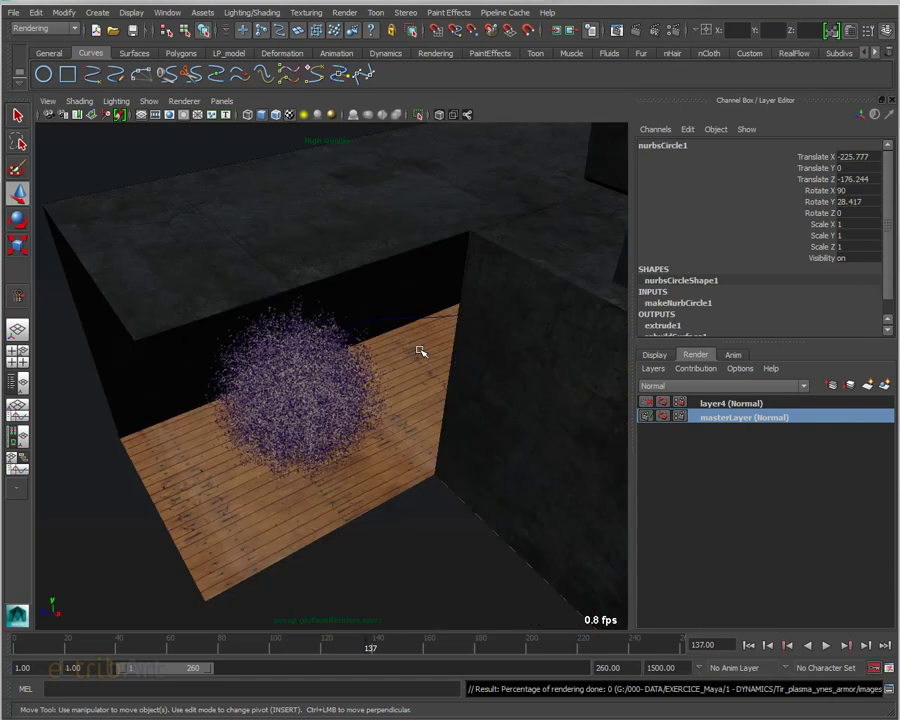
{"action": "scroll", "coordinate": [414, 350], "scroll_direction": "down", "scroll_amount": 3}
{"action": "middle_click_drag", "start_coordinate": [402, 348], "coordinate": [400, 447], "text": "alt"}
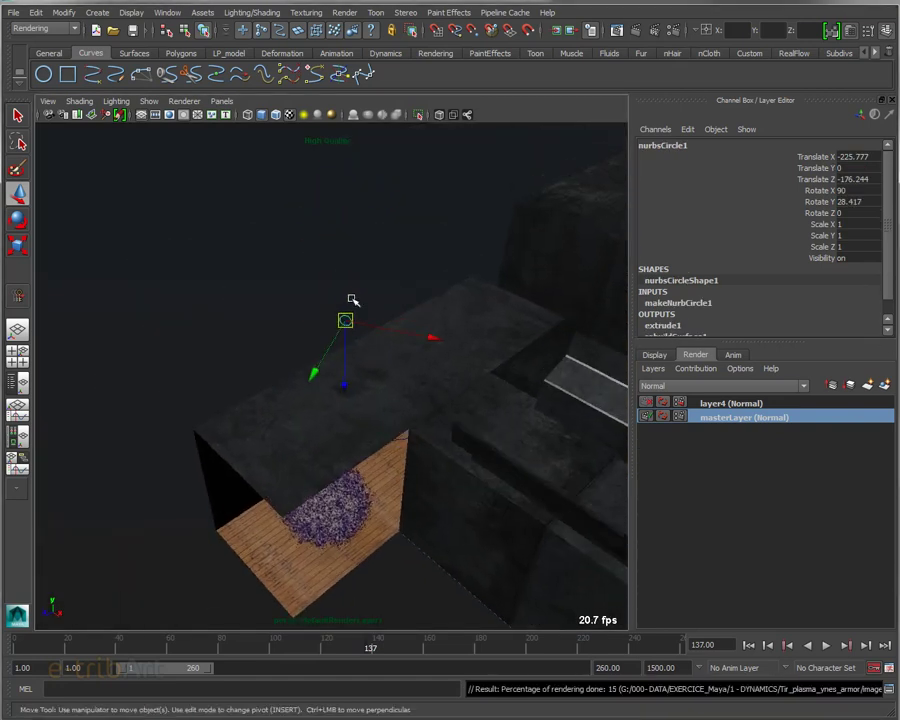
{"action": "left_click_drag", "start_coordinate": [352, 380], "coordinate": [356, 367], "text": "alt"}
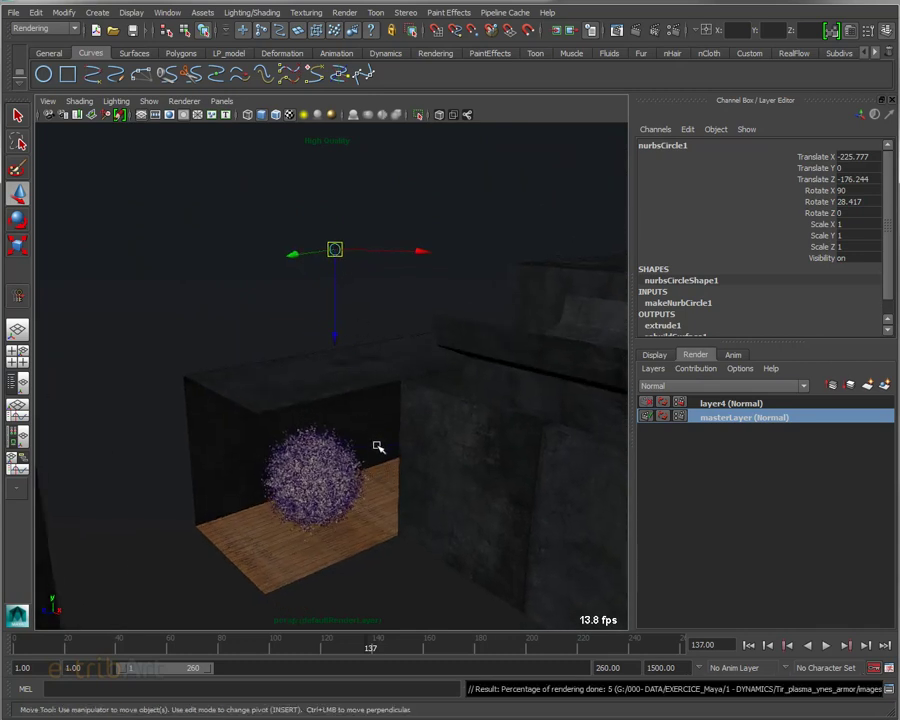
{"action": "left_click", "coordinate": [64, 29]}
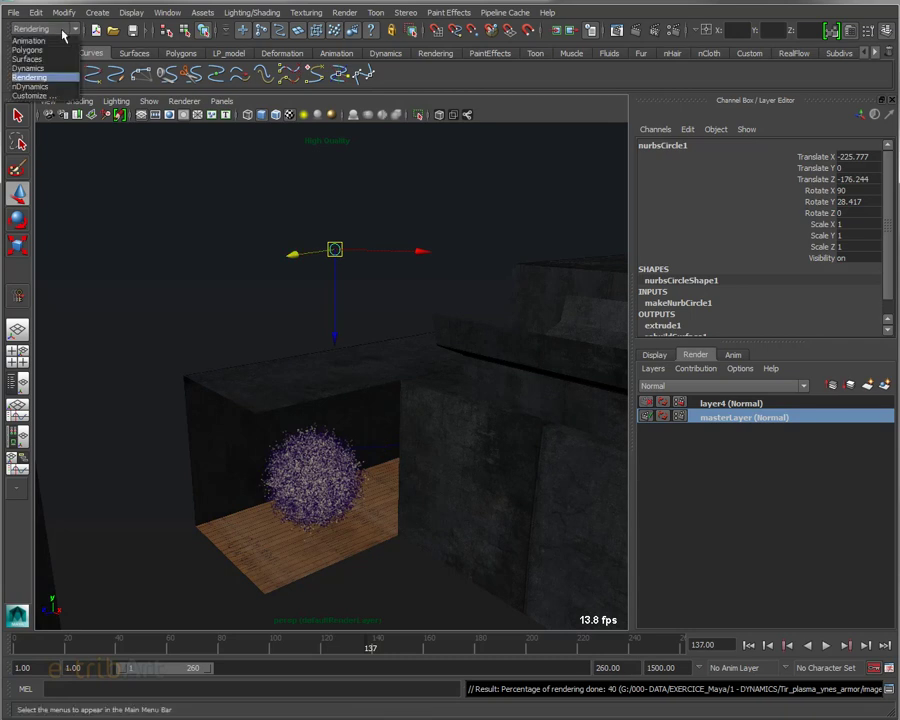
{"action": "left_click", "coordinate": [30, 58]}
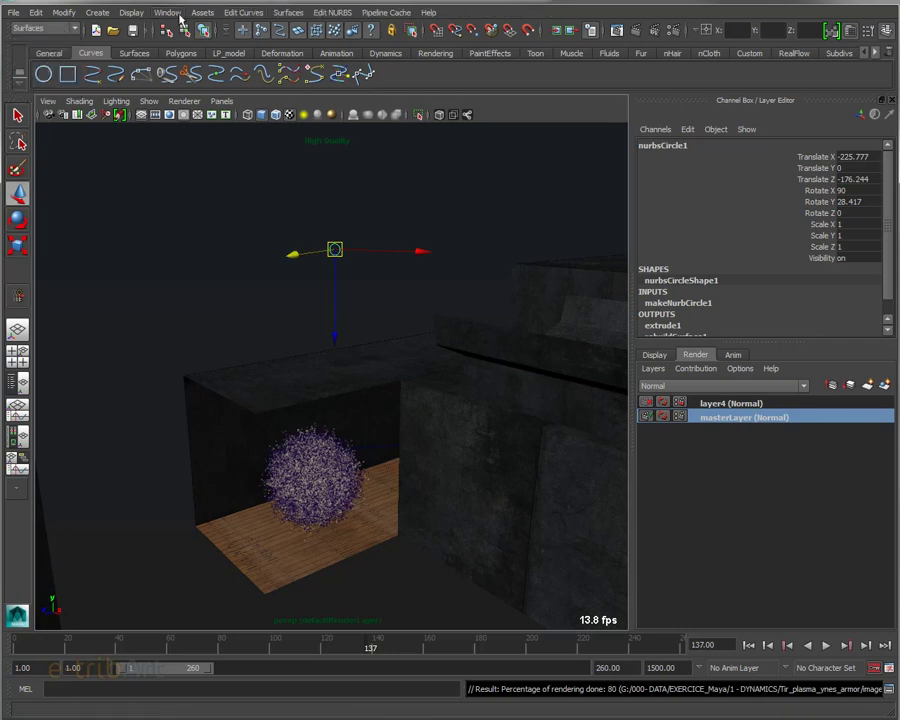
Bring up the Extrude Options dialog, set to Tube style at path, and move it aside
{"action": "left_click", "coordinate": [287, 13]}
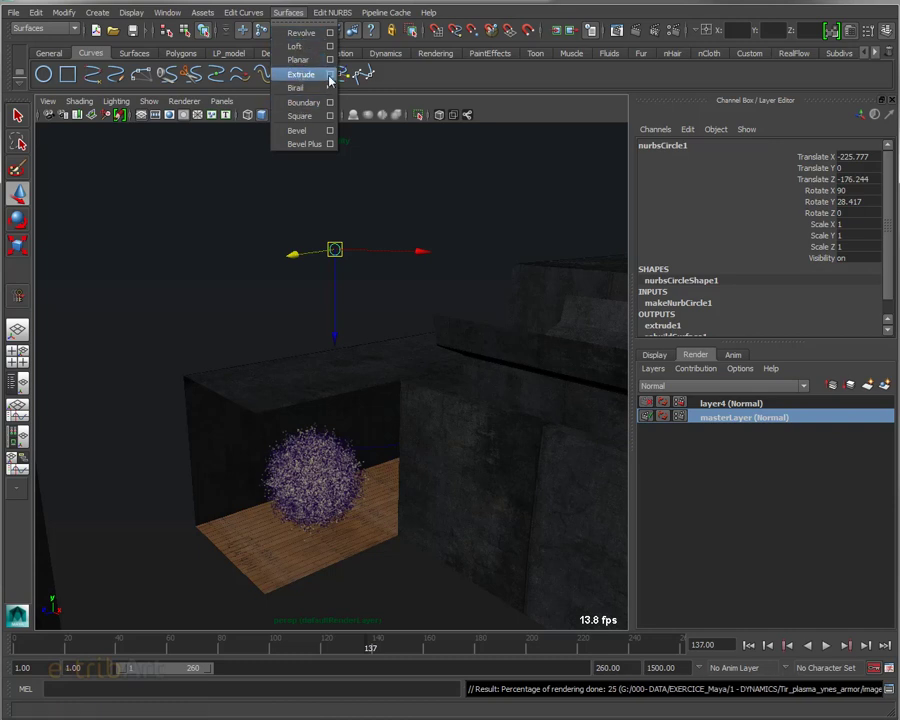
{"action": "left_click", "coordinate": [329, 74]}
{"action": "mouse_move", "coordinate": [576, 231]}
{"action": "left_mouse_down"}
{"action": "mouse_move", "coordinate": [291, 166]}
{"action": "mouse_move", "coordinate": [259, 120]}
{"action": "left_mouse_up"}
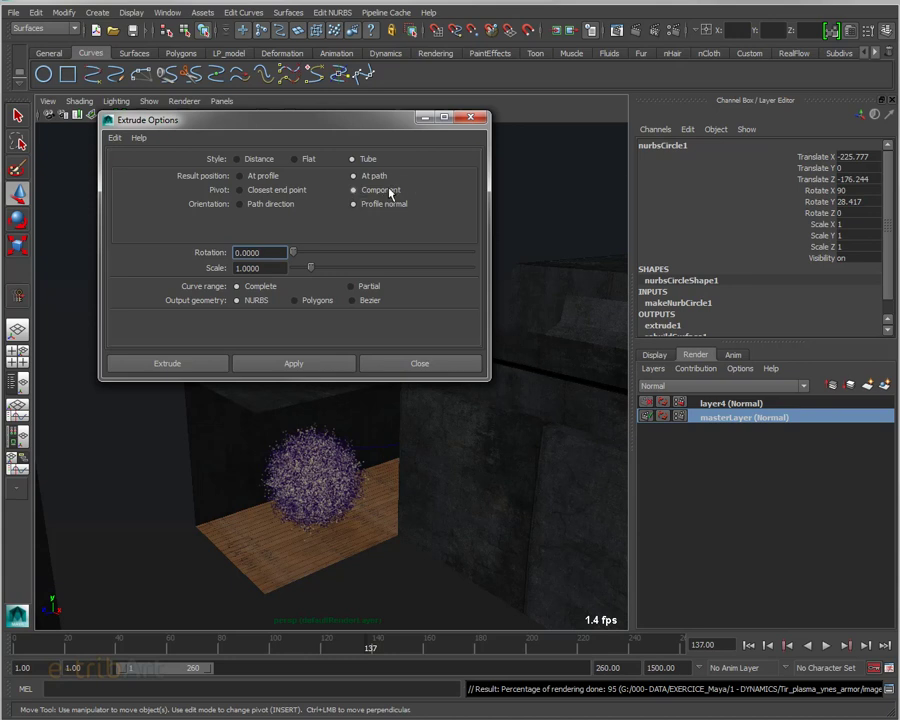
Close the Extrude Options dialog and select extrudedSurface1
{"action": "left_click", "coordinate": [393, 366]}
{"action": "mouse_move", "coordinate": [488, 472]}
{"action": "left_mouse_down", "text": "alt"}
{"action": "mouse_move", "coordinate": [412, 468]}
{"action": "mouse_move", "coordinate": [386, 456]}
{"action": "left_mouse_up", "text": "alt"}
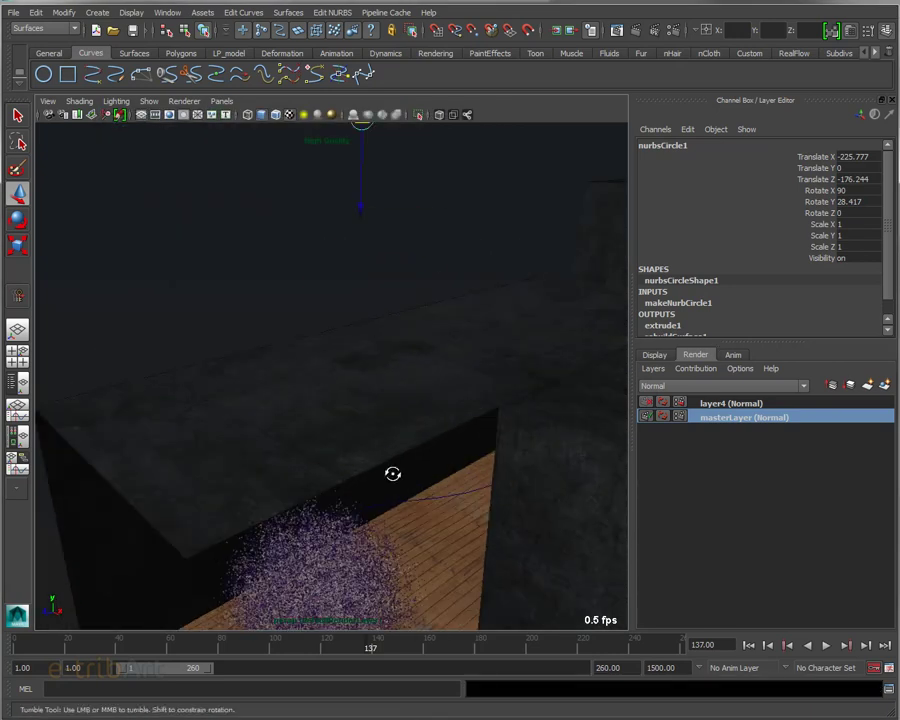
{"action": "left_click", "coordinate": [404, 512]}
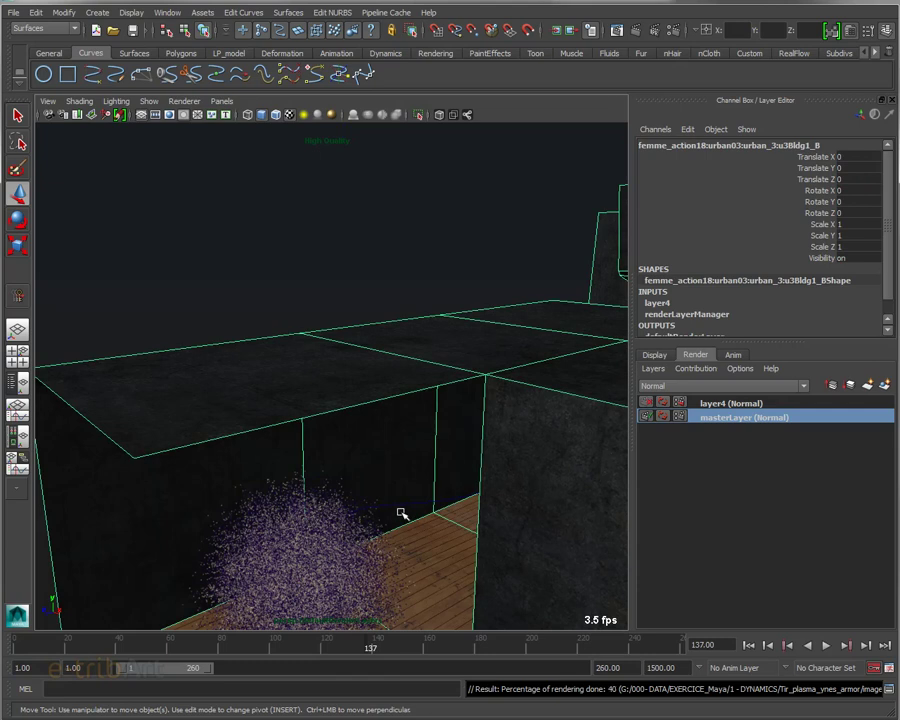
{"action": "left_click", "coordinate": [622, 272]}
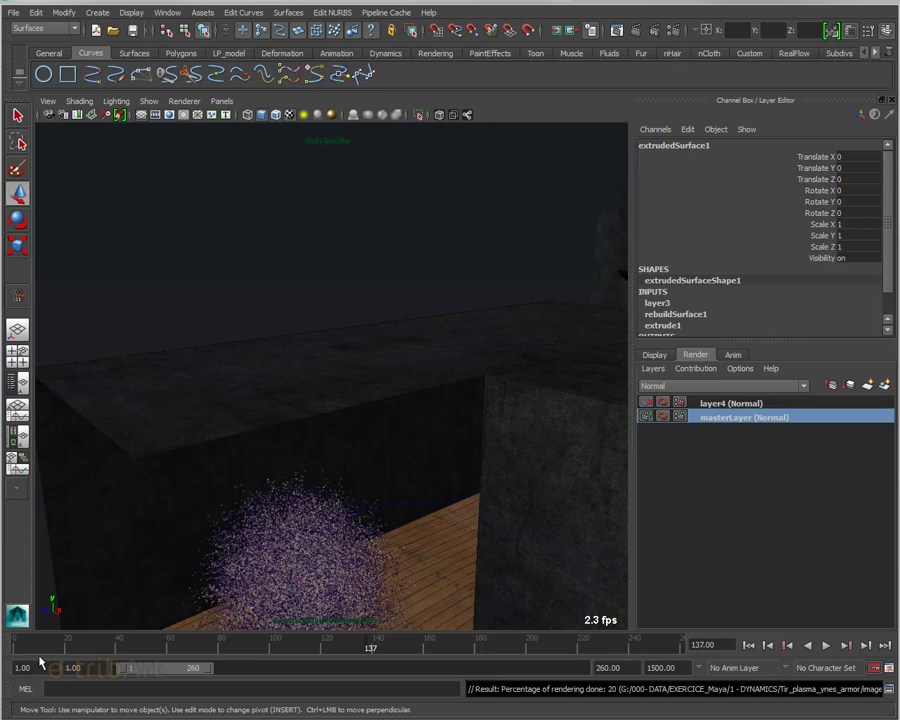
Turn on layer3 visibility in the Display layers and orbit around the revealed tube
{"action": "left_click", "coordinate": [656, 355]}
{"action": "left_click", "coordinate": [648, 417]}
{"action": "mouse_move", "coordinate": [594, 432]}
{"action": "left_mouse_down", "text": "alt"}
{"action": "mouse_move", "coordinate": [422, 520]}
{"action": "mouse_move", "coordinate": [449, 511]}
{"action": "mouse_move", "coordinate": [376, 496]}
{"action": "mouse_move", "coordinate": [358, 446]}
{"action": "mouse_move", "coordinate": [343, 467]}
{"action": "left_mouse_up", "text": "alt"}
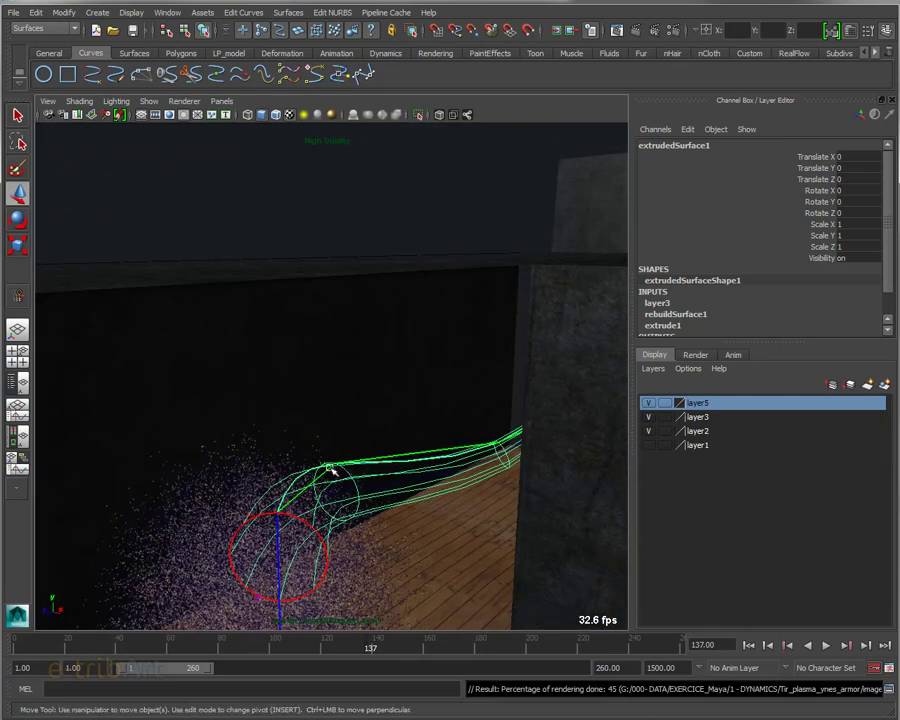
{"action": "mouse_move", "coordinate": [424, 482]}
{"action": "left_mouse_down", "text": "alt"}
{"action": "mouse_move", "coordinate": [458, 474]}
{"action": "mouse_move", "coordinate": [494, 432]}
{"action": "left_mouse_up", "text": "alt"}
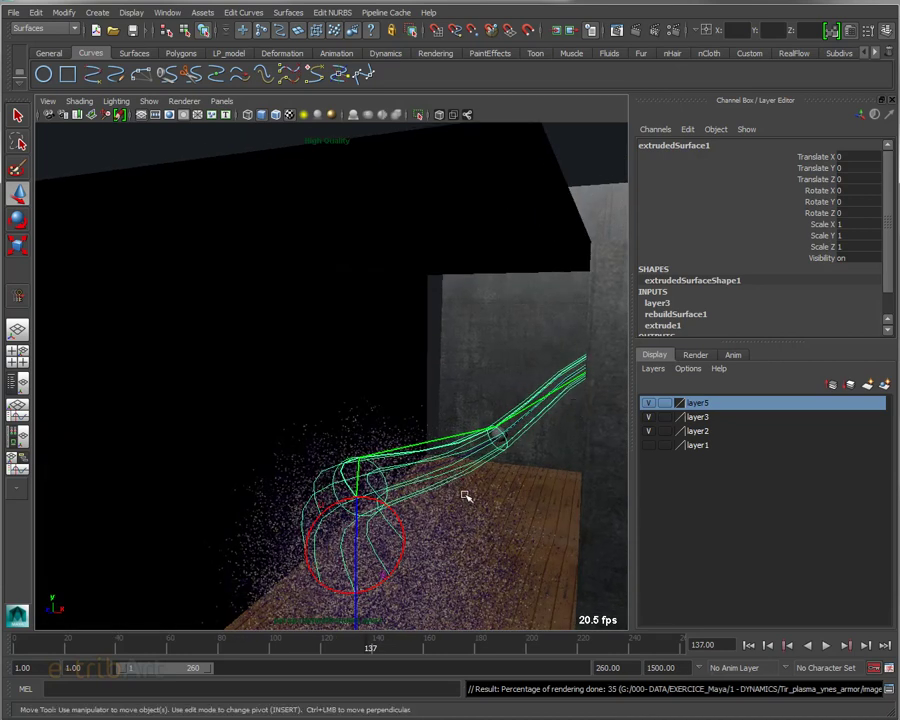
{"action": "mouse_move", "coordinate": [467, 507]}
{"action": "left_mouse_down", "text": "alt"}
{"action": "mouse_move", "coordinate": [426, 507]}
{"action": "mouse_move", "coordinate": [443, 502]}
{"action": "left_mouse_up", "text": "alt"}
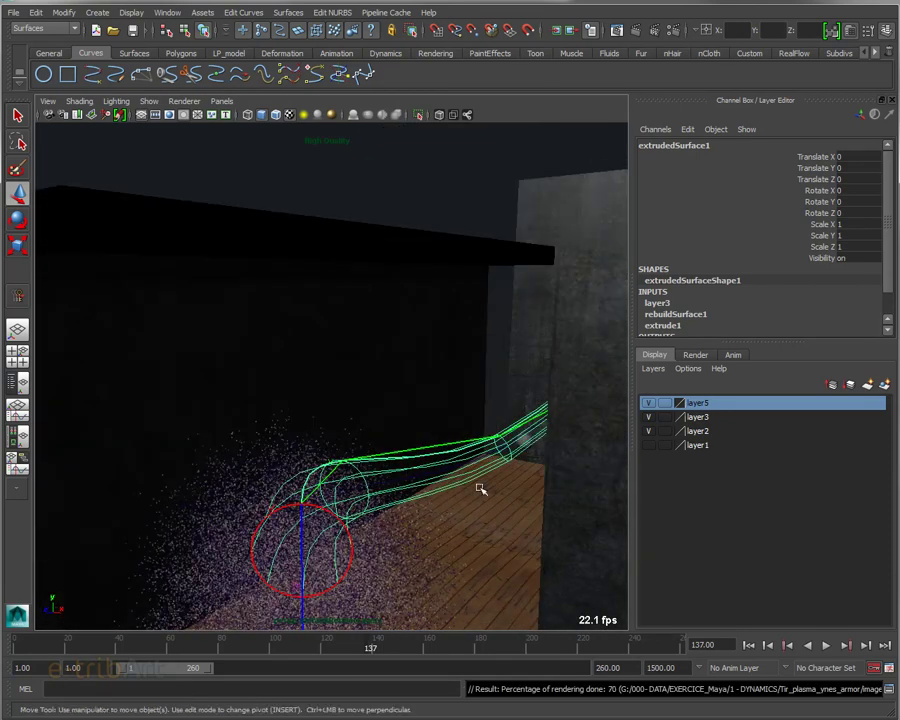
{"action": "right_click_drag", "start_coordinate": [507, 446], "coordinate": [465, 472]}
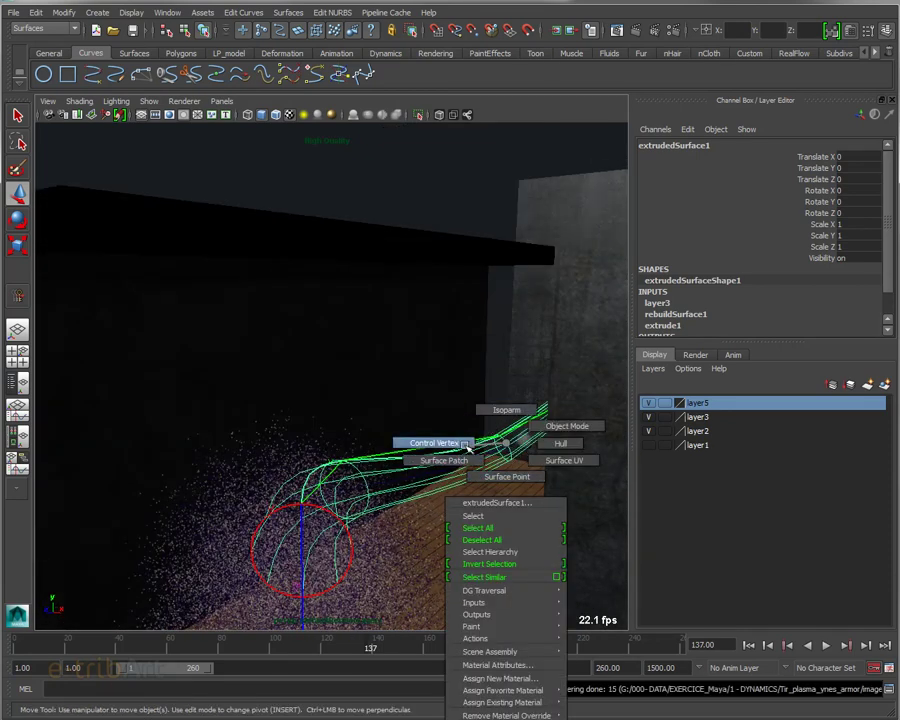
Select a control vertex on the tube with the scale tool, return to object mode, and show Edit NURBS
{"action": "right_click_drag", "start_coordinate": [465, 472], "coordinate": [445, 444]}
{"action": "mouse_move", "coordinate": [490, 445]}
{"action": "left_mouse_down"}
{"action": "mouse_move", "coordinate": [538, 502]}
{"action": "mouse_move", "coordinate": [506, 481]}
{"action": "mouse_move", "coordinate": [538, 483]}
{"action": "mouse_move", "coordinate": [532, 487]}
{"action": "left_mouse_up"}
{"action": "key", "text": "r"}
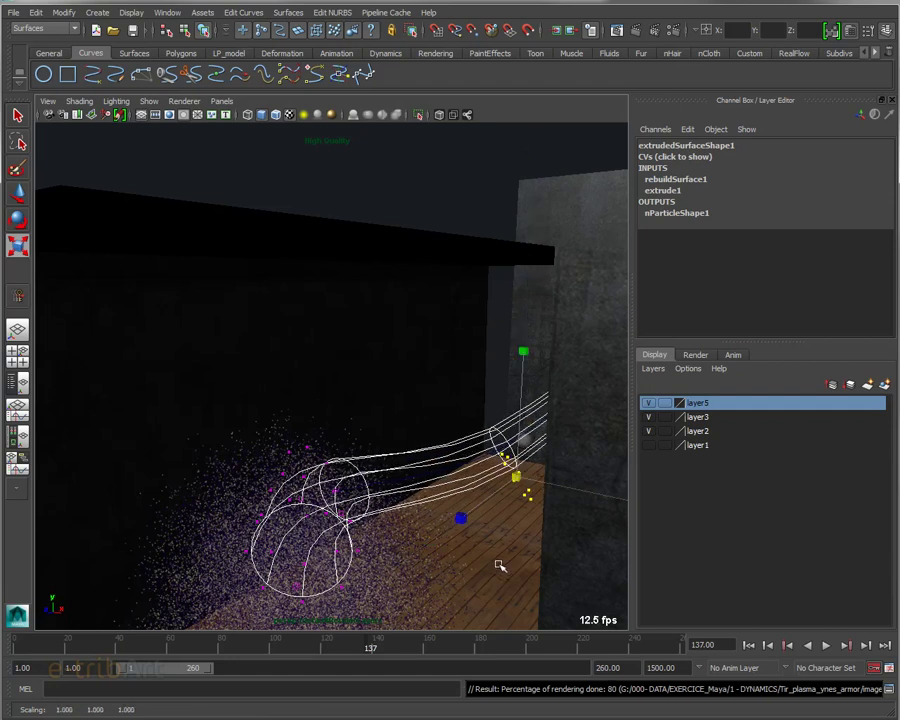
{"action": "key", "text": "F8"}
{"action": "key", "text": "F8"}
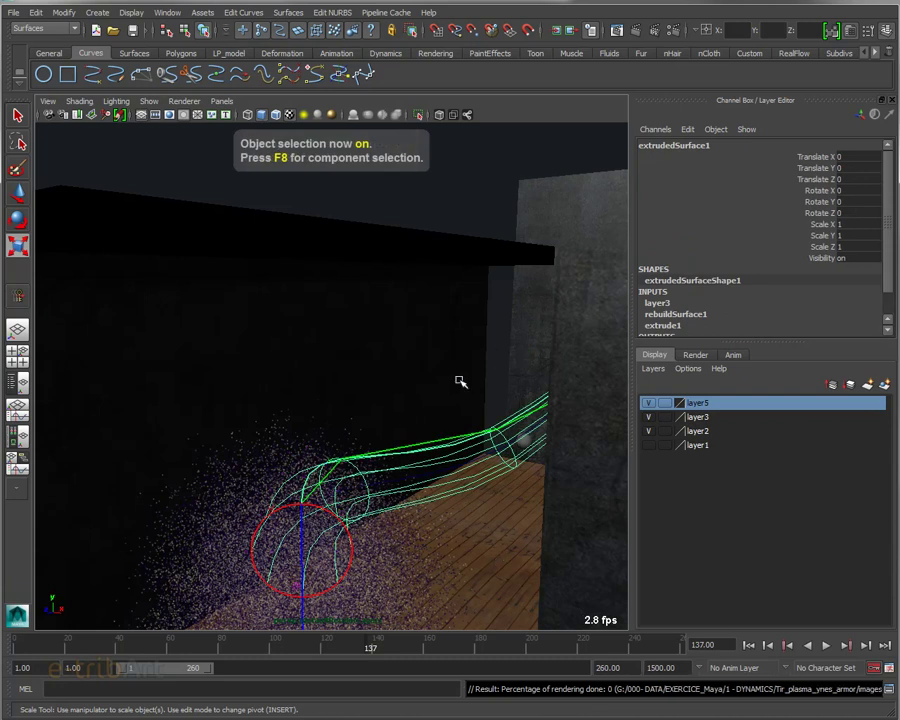
{"action": "mouse_move", "coordinate": [459, 502]}
{"action": "left_mouse_down", "text": "alt"}
{"action": "mouse_move", "coordinate": [508, 480]}
{"action": "mouse_move", "coordinate": [470, 498]}
{"action": "left_mouse_up", "text": "alt"}
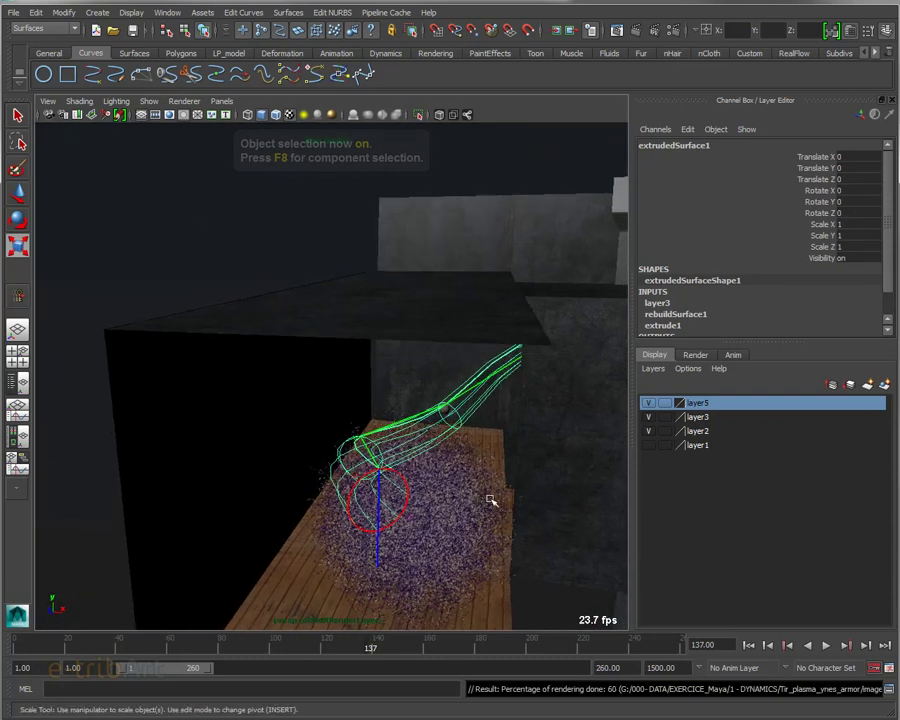
{"action": "left_click", "coordinate": [332, 12]}
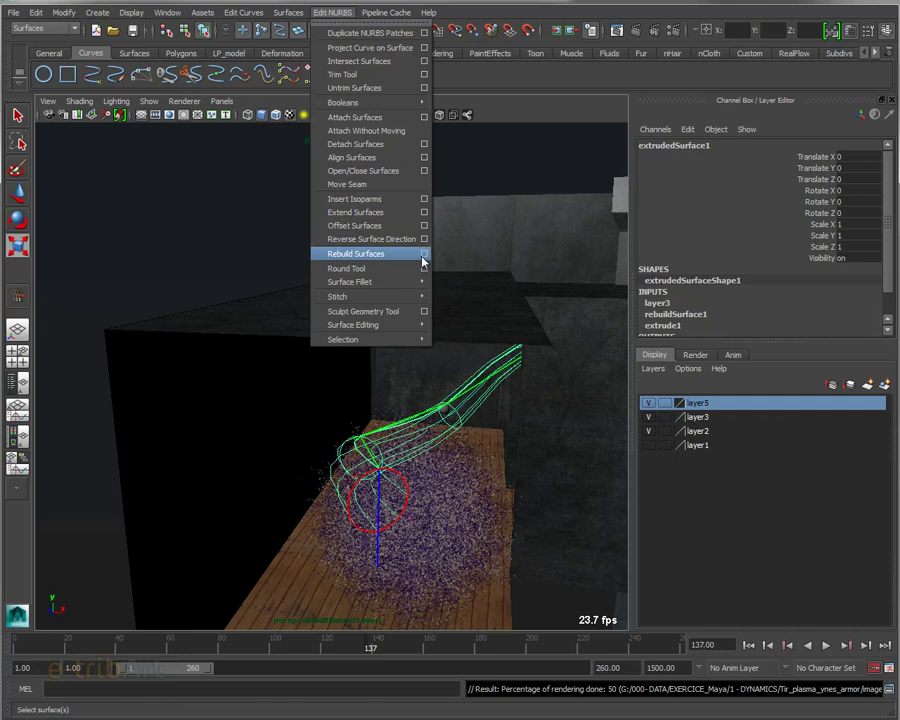
Rebuild extrudedSurface1 as Uniform with degree 3 Cubic, then zoom in on the result
{"action": "left_click", "coordinate": [424, 260]}
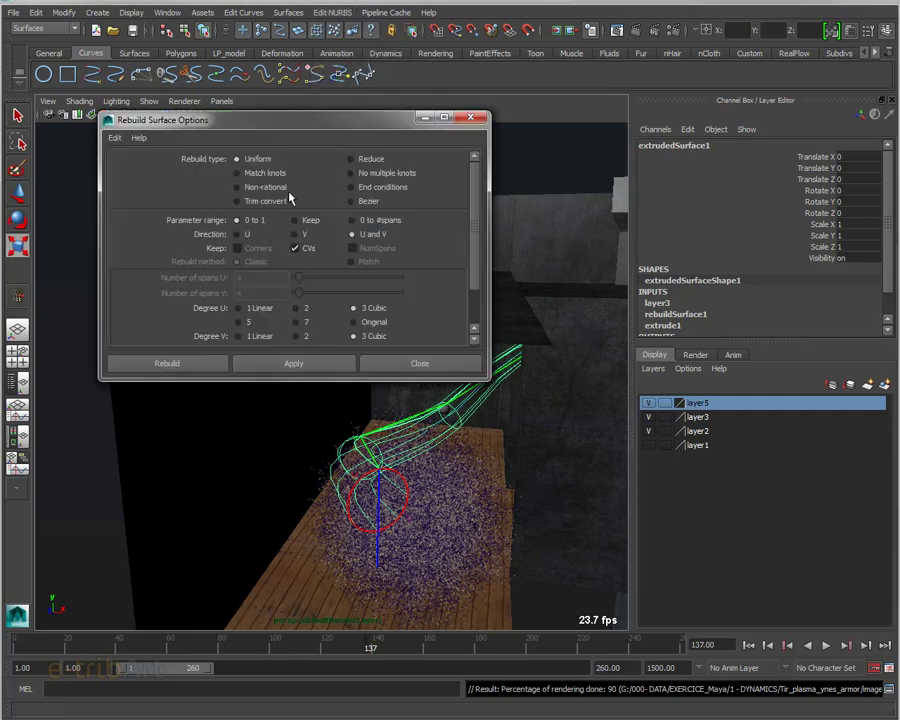
{"action": "left_click", "coordinate": [200, 366]}
{"action": "mouse_move", "coordinate": [410, 430]}
{"action": "left_mouse_down", "text": "alt"}
{"action": "mouse_move", "coordinate": [373, 445]}
{"action": "mouse_move", "coordinate": [446, 426]}
{"action": "mouse_move", "coordinate": [415, 432]}
{"action": "mouse_move", "coordinate": [458, 329]}
{"action": "mouse_move", "coordinate": [450, 364]}
{"action": "mouse_move", "coordinate": [384, 410]}
{"action": "mouse_move", "coordinate": [426, 380]}
{"action": "left_mouse_up", "text": "alt"}
{"action": "scroll", "coordinate": [441, 407], "scroll_direction": "up", "scroll_amount": 5}
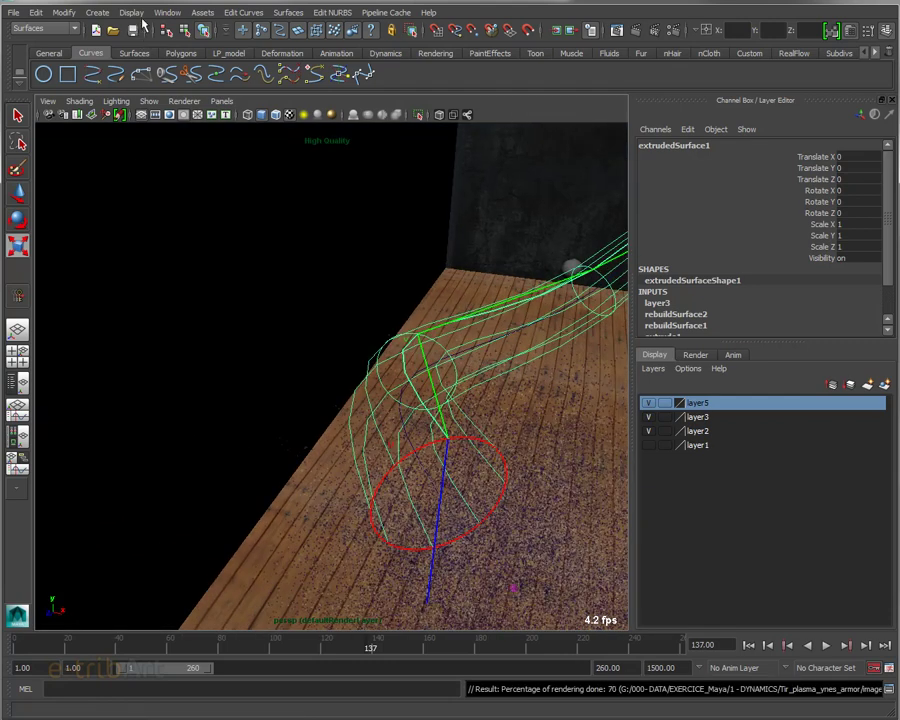
{"action": "left_click", "coordinate": [131, 12]}
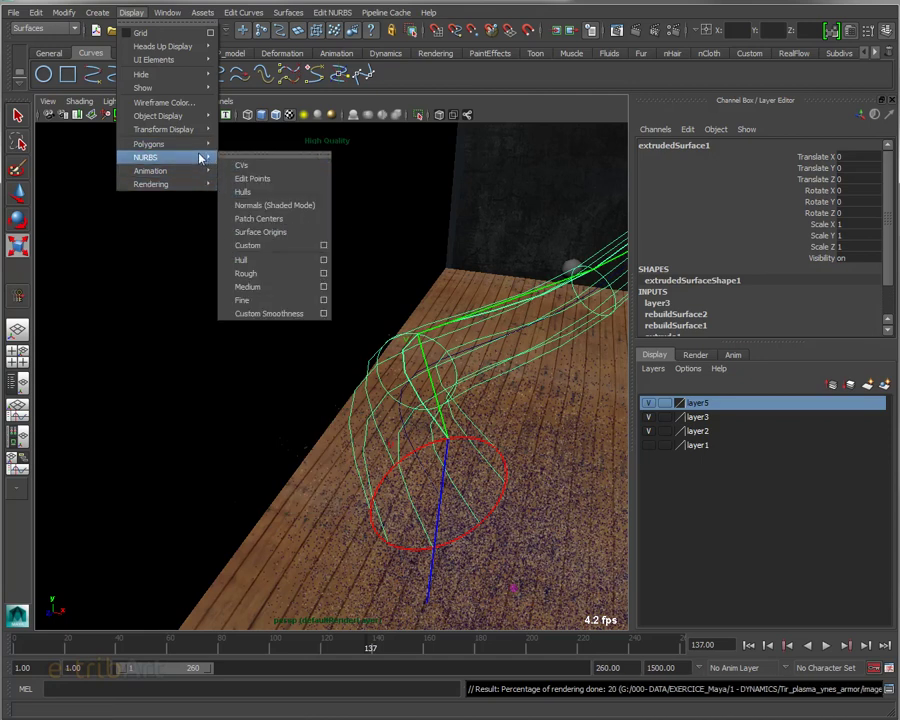
{"action": "mouse_move", "coordinate": [146, 157]}
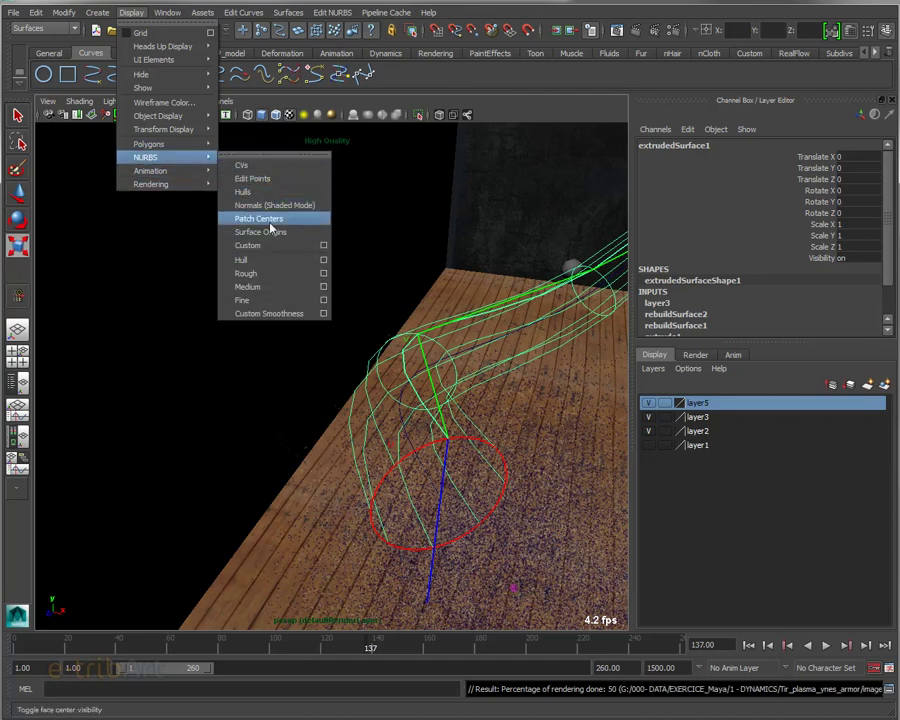
{"action": "left_click", "coordinate": [424, 157]}
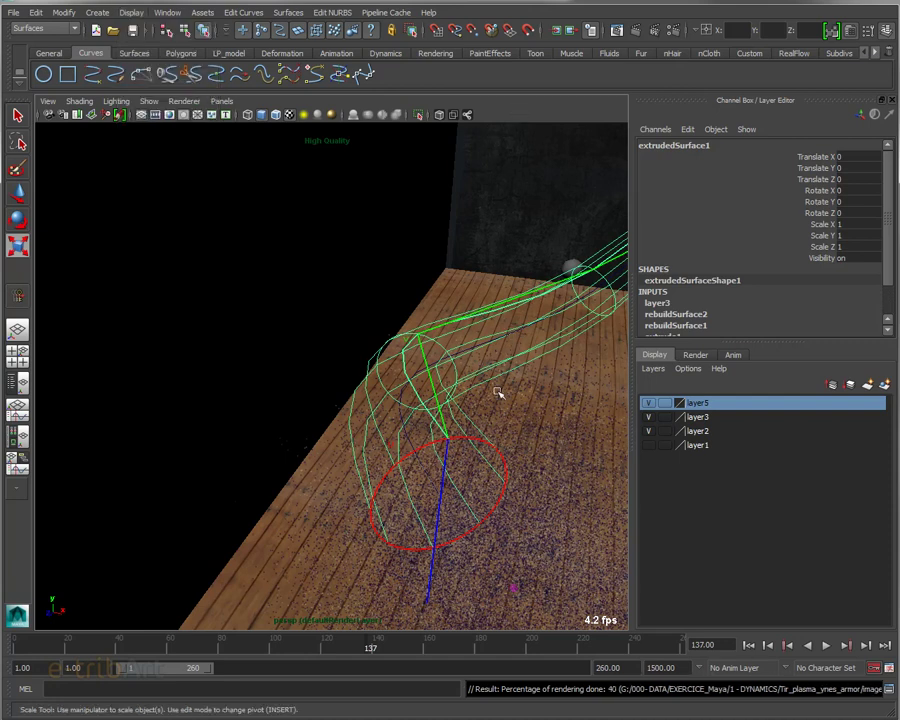
{"action": "mouse_move", "coordinate": [474, 432]}
{"action": "left_mouse_down", "text": "alt"}
{"action": "mouse_move", "coordinate": [436, 424]}
{"action": "mouse_move", "coordinate": [380, 432]}
{"action": "mouse_move", "coordinate": [388, 437]}
{"action": "left_mouse_up", "text": "alt"}
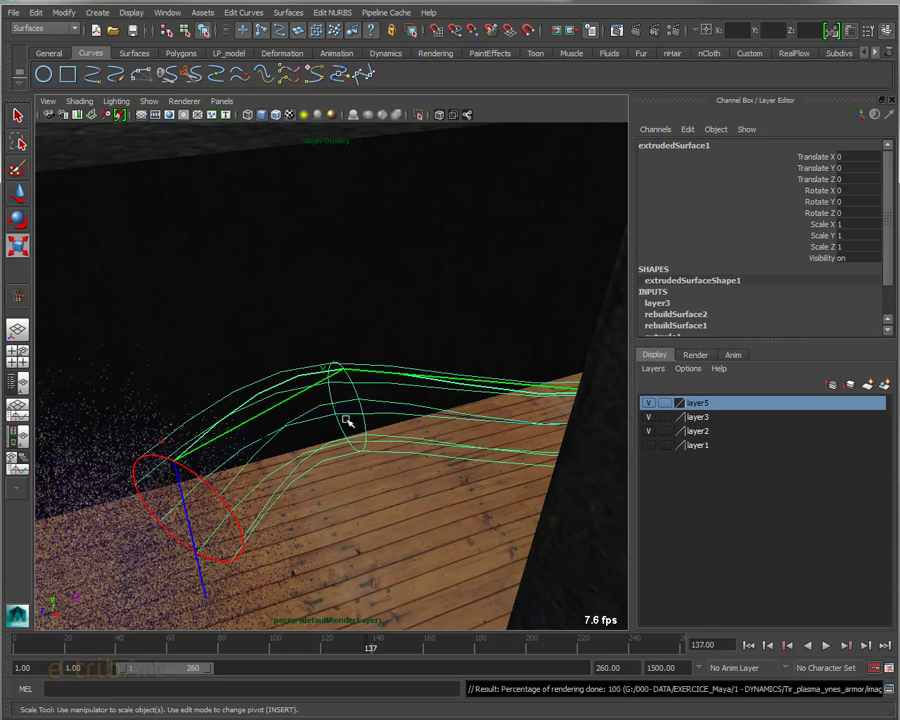
{"action": "mouse_move", "coordinate": [348, 432]}
{"action": "left_mouse_down", "text": "alt"}
{"action": "mouse_move", "coordinate": [372, 422]}
{"action": "mouse_move", "coordinate": [444, 422]}
{"action": "mouse_move", "coordinate": [386, 420]}
{"action": "mouse_move", "coordinate": [396, 412]}
{"action": "left_mouse_up", "text": "alt"}
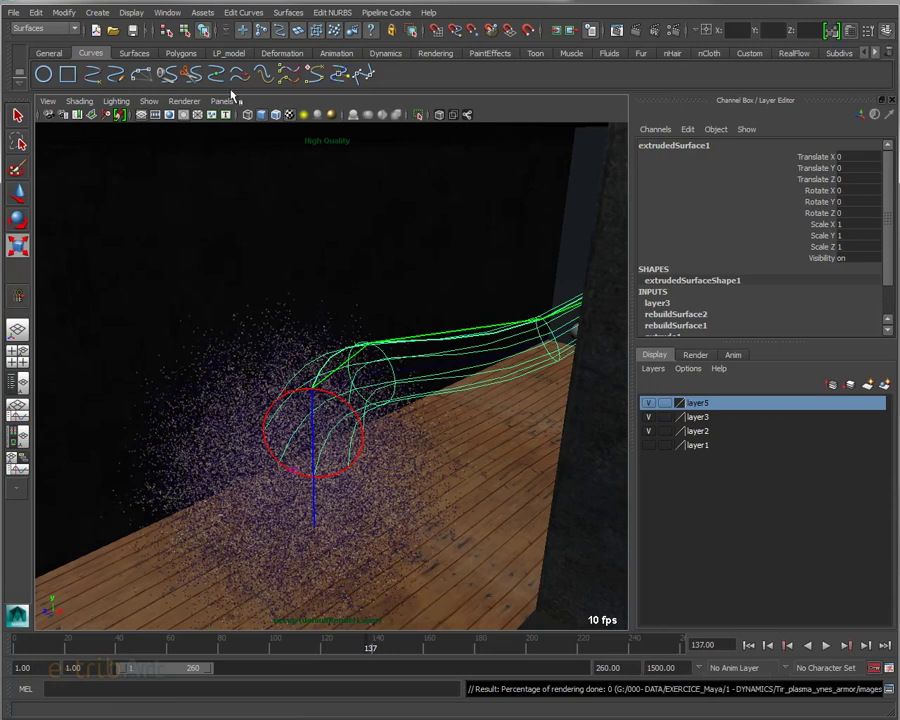
Switch the menu set to nDynamics, browse the nParticles menu, and select nParticle1
{"action": "left_click", "coordinate": [48, 28]}
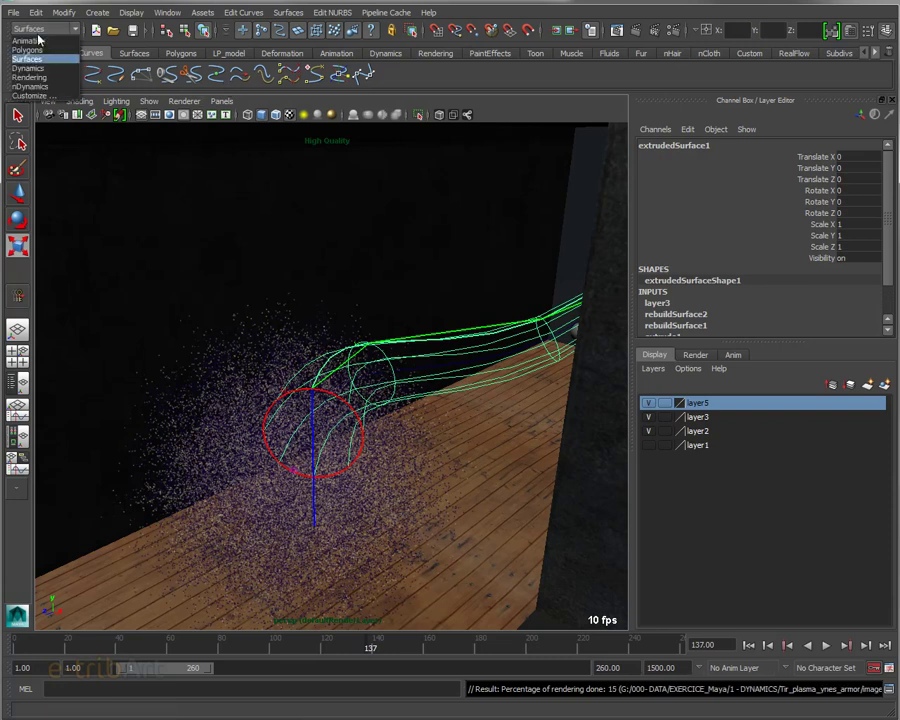
{"action": "left_click", "coordinate": [35, 87]}
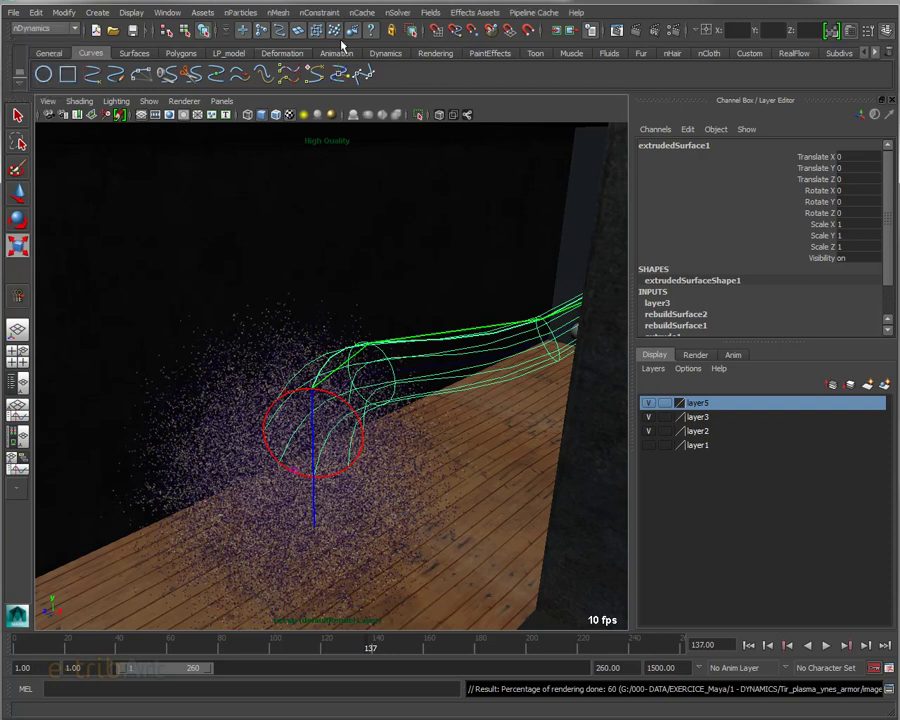
{"action": "left_click", "coordinate": [252, 14]}
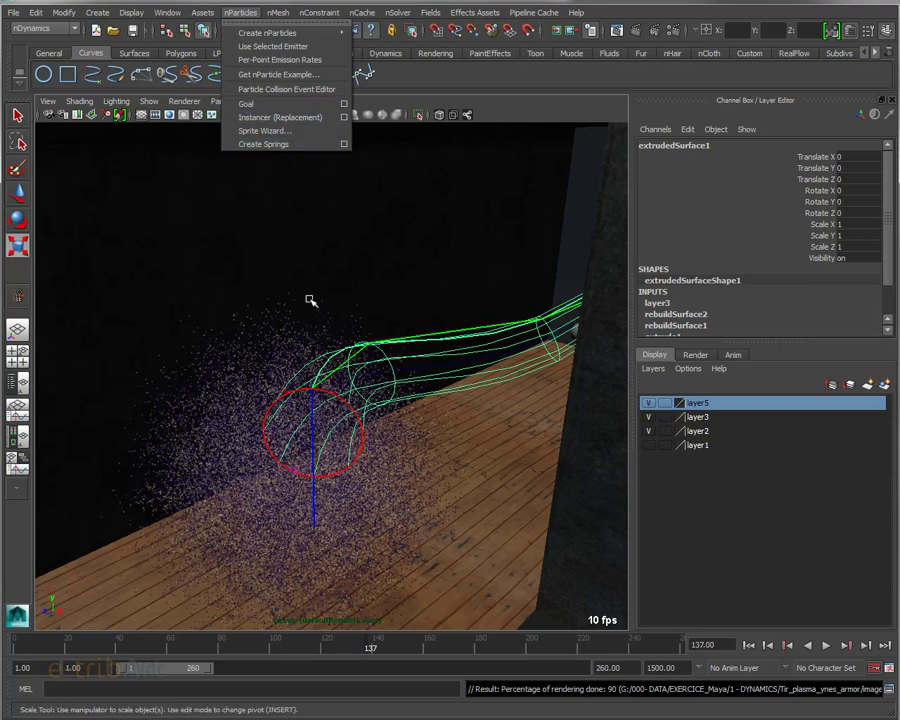
{"action": "left_click", "coordinate": [508, 116]}
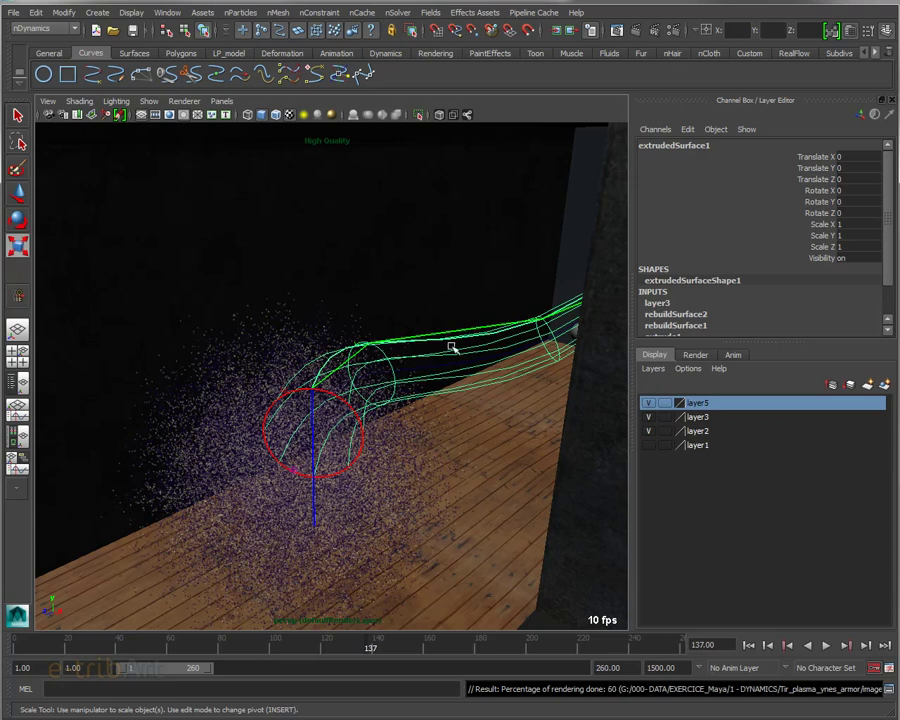
{"action": "left_click", "coordinate": [290, 430]}
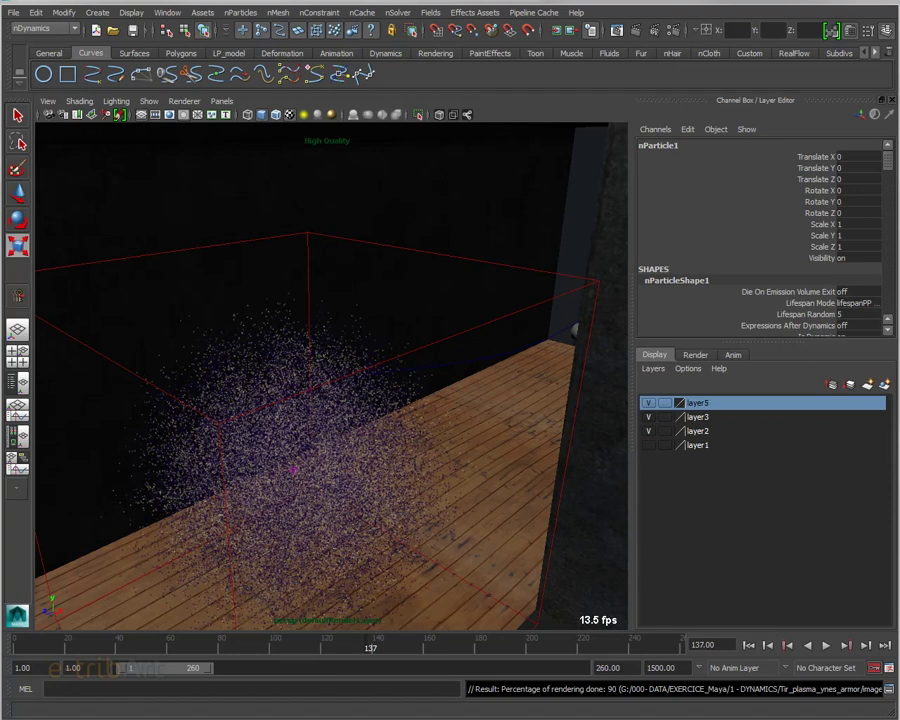
Open nParticleShape1's Attribute Editor with Ctrl+A and dock it beside the viewport
{"action": "key", "text": "ctrl+a"}
{"action": "mouse_move", "coordinate": [540, 124]}
{"action": "left_mouse_down"}
{"action": "mouse_move", "coordinate": [664, 124]}
{"action": "mouse_move", "coordinate": [662, 131]}
{"action": "left_mouse_up"}
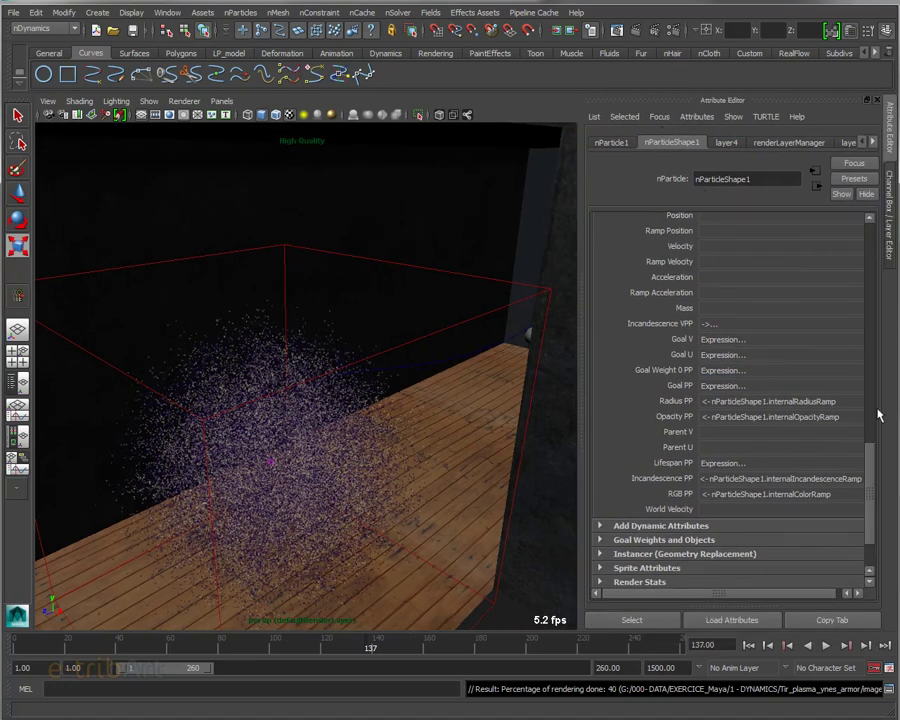
{"action": "scroll", "coordinate": [872, 480], "scroll_direction": "up", "scroll_amount": 1}
{"action": "left_click_drag", "start_coordinate": [872, 480], "coordinate": [864, 509]}
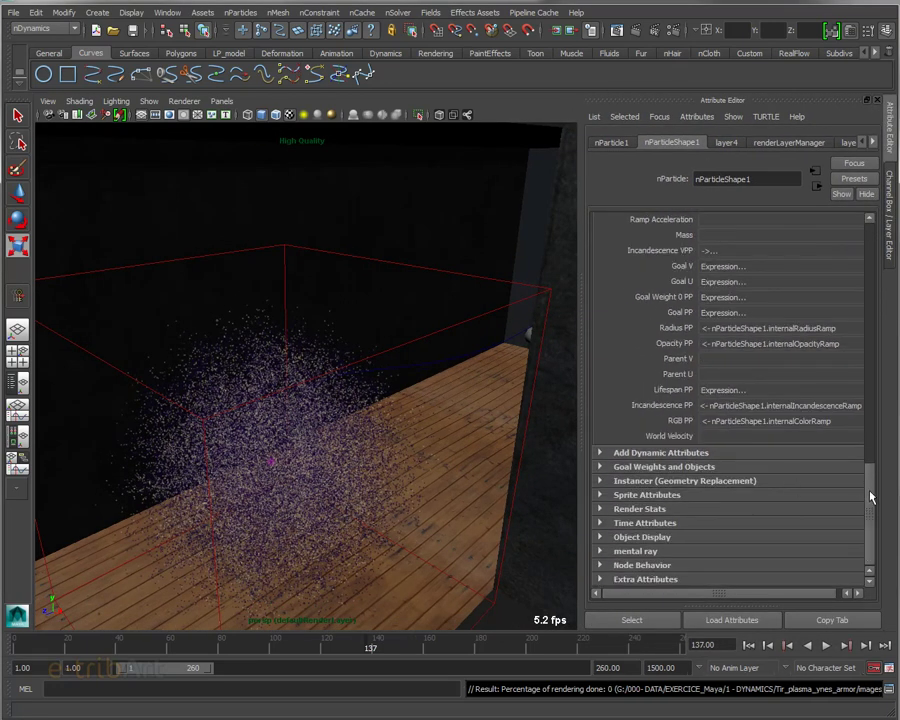
{"action": "scroll", "coordinate": [807, 513], "scroll_direction": "up", "scroll_amount": 3}
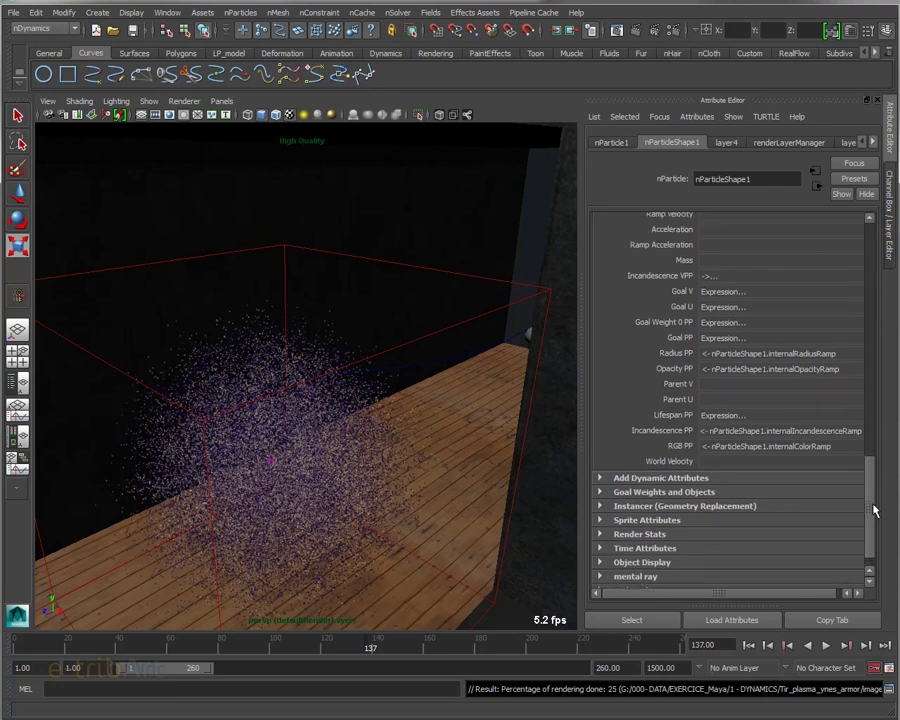
Expand Add Dynamic Attributes, open the General add-attribute dialog, then cancel it
{"action": "left_click", "coordinate": [800, 492]}
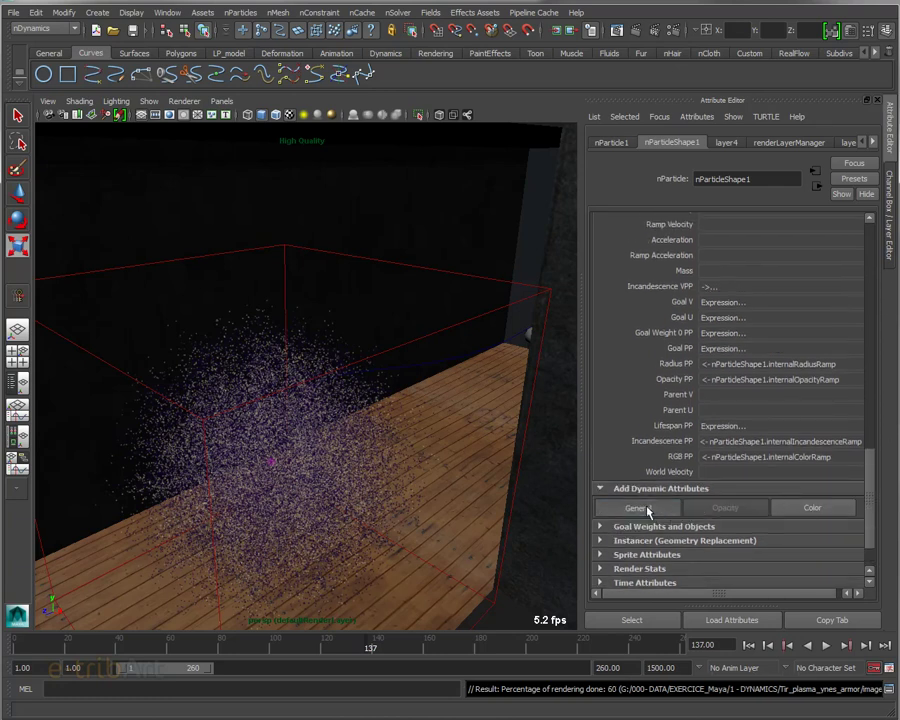
{"action": "left_click", "coordinate": [606, 507]}
{"action": "left_click_drag", "start_coordinate": [840, 106], "coordinate": [368, 93]}
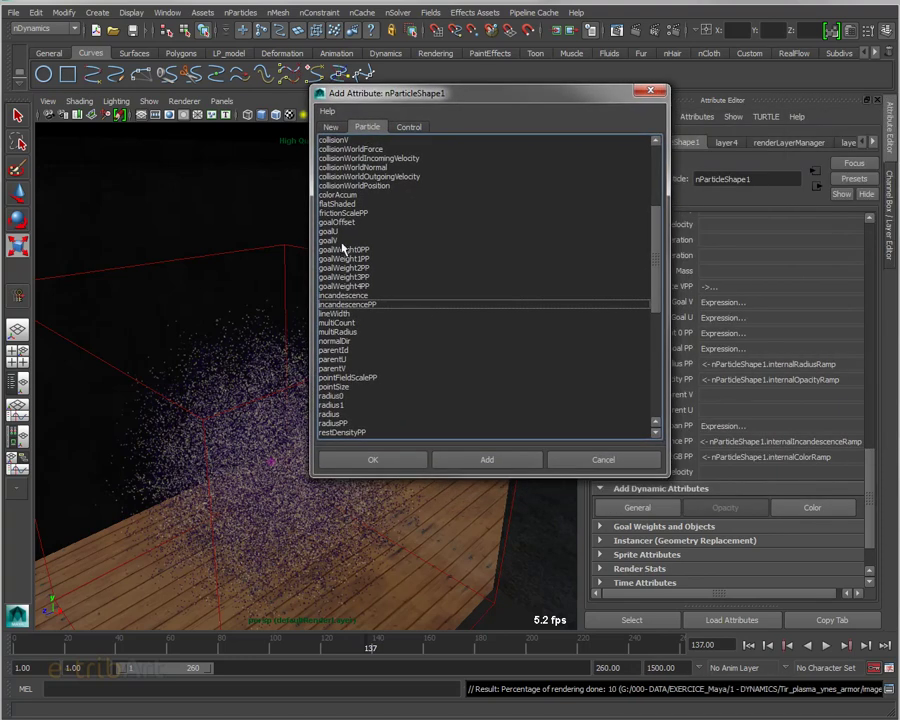
{"action": "left_click", "coordinate": [590, 466]}
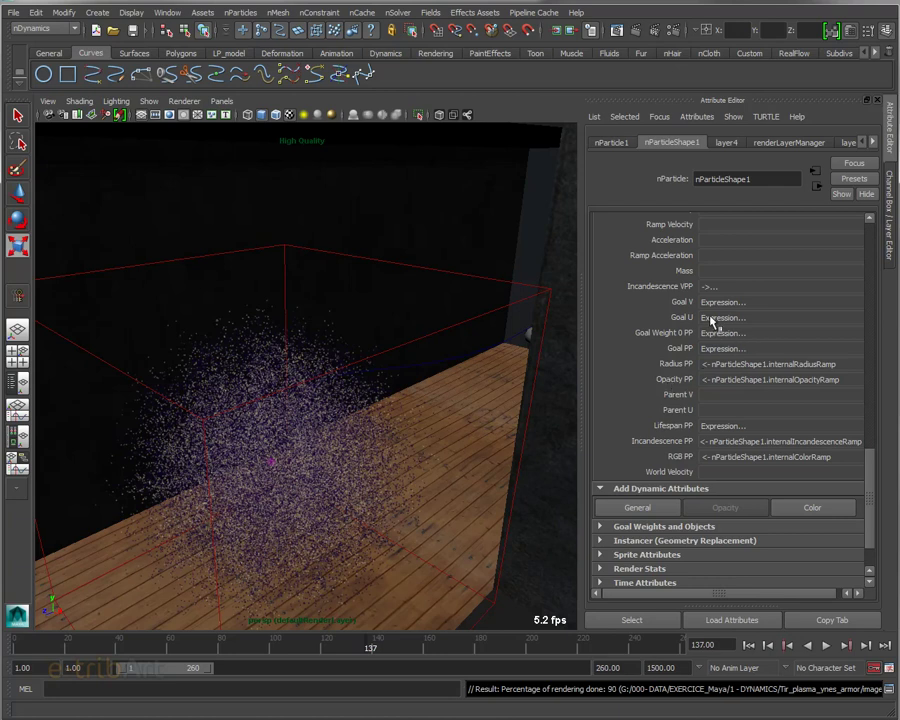
Open the creation expression from Goal Weight 0 PP's right-click menu
{"action": "right_click", "coordinate": [704, 340]}
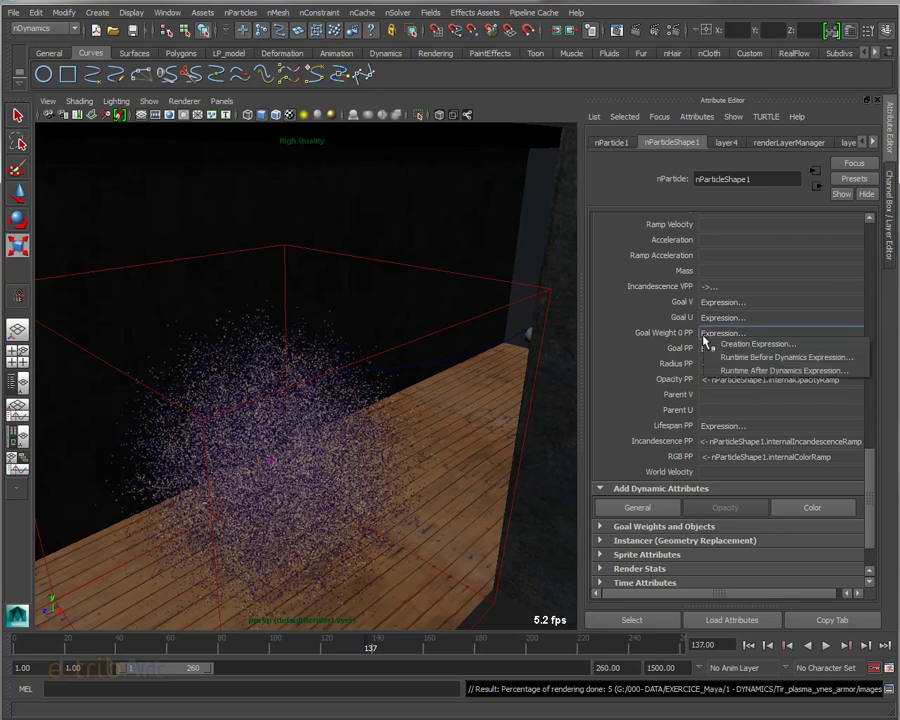
{"action": "left_click", "coordinate": [713, 346]}
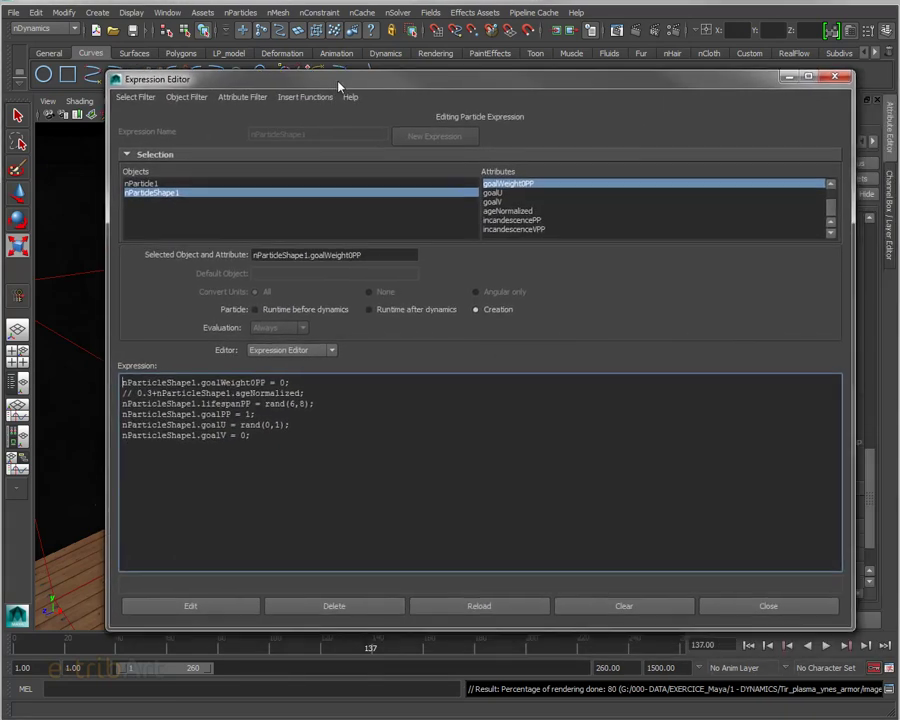
{"action": "scroll", "coordinate": [331, 420], "scroll_direction": "up", "scroll_amount": 3, "text": "ctrl"}
{"action": "scroll", "coordinate": [155, 395], "scroll_direction": "up", "scroll_amount": 1, "text": "ctrl"}
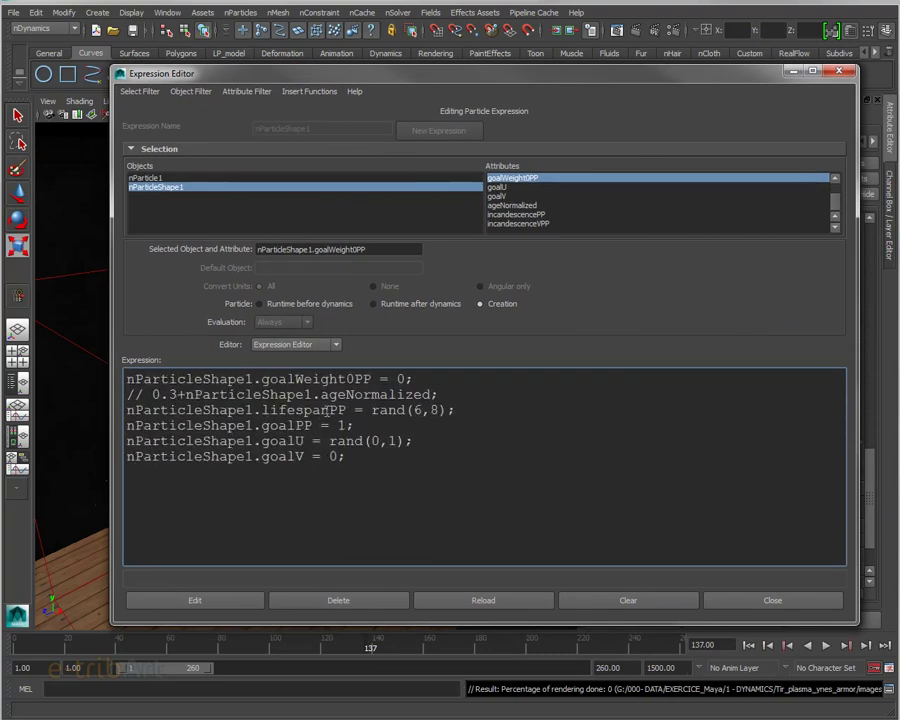
Move the ageNormalized term onto its own commented-out line and remove the trailing + after 0.3
{"action": "left_click", "coordinate": [153, 395]}
{"action": "key", "text": "BackSpace"}
{"action": "key", "text": "BackSpace"}
{"action": "key", "text": "BackSpace"}
{"action": "key", "text": "BackSpace"}
{"action": "key", "text": "BackSpace"}
{"action": "key", "text": "BackSpace"}
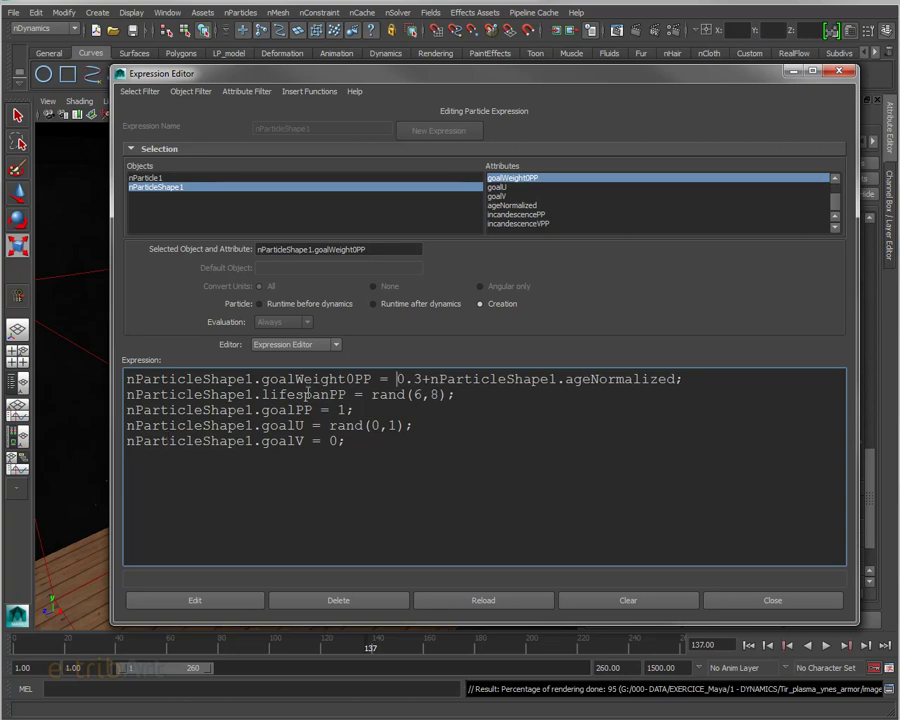
{"action": "mouse_move", "coordinate": [422, 379]}
{"action": "left_mouse_down"}
{"action": "mouse_move", "coordinate": [647, 392]}
{"action": "mouse_move", "coordinate": [678, 381]}
{"action": "left_mouse_up"}
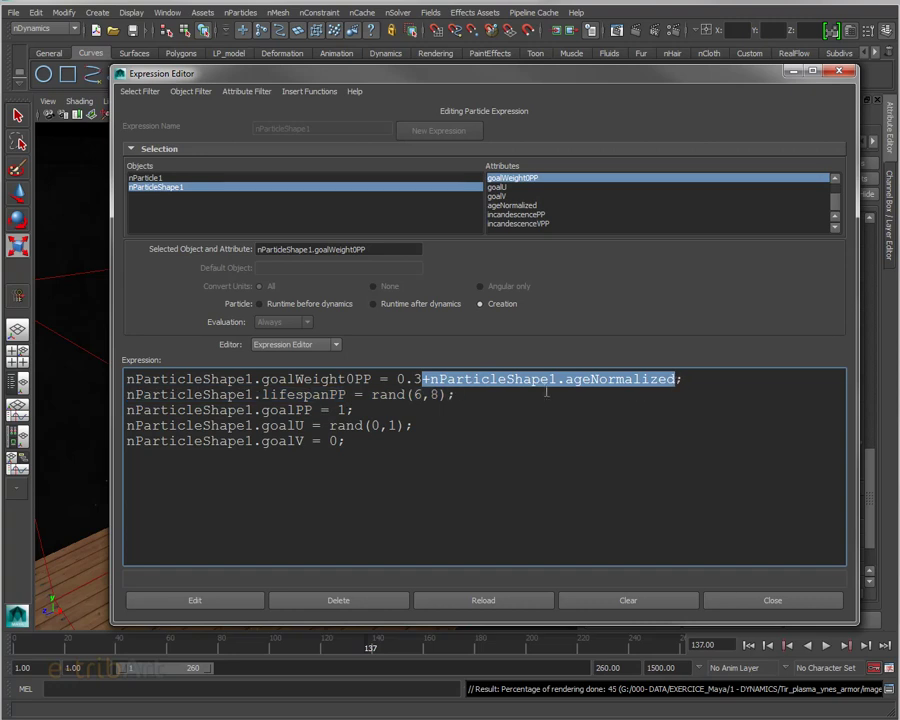
{"action": "left_click", "coordinate": [436, 381]}
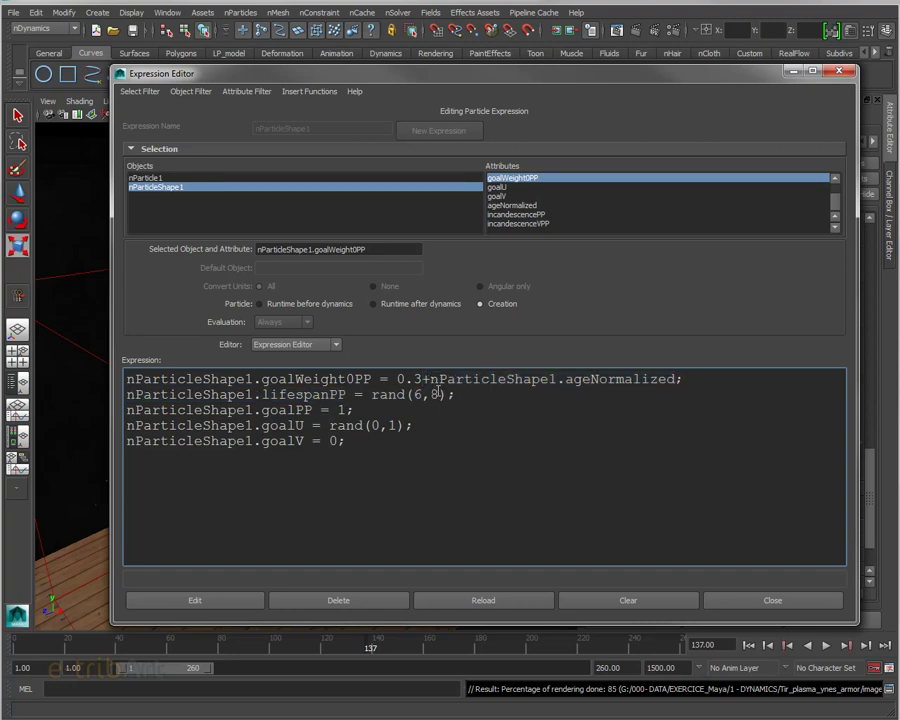
{"action": "key", "text": "Return"}
{"action": "type", "text": "//"}
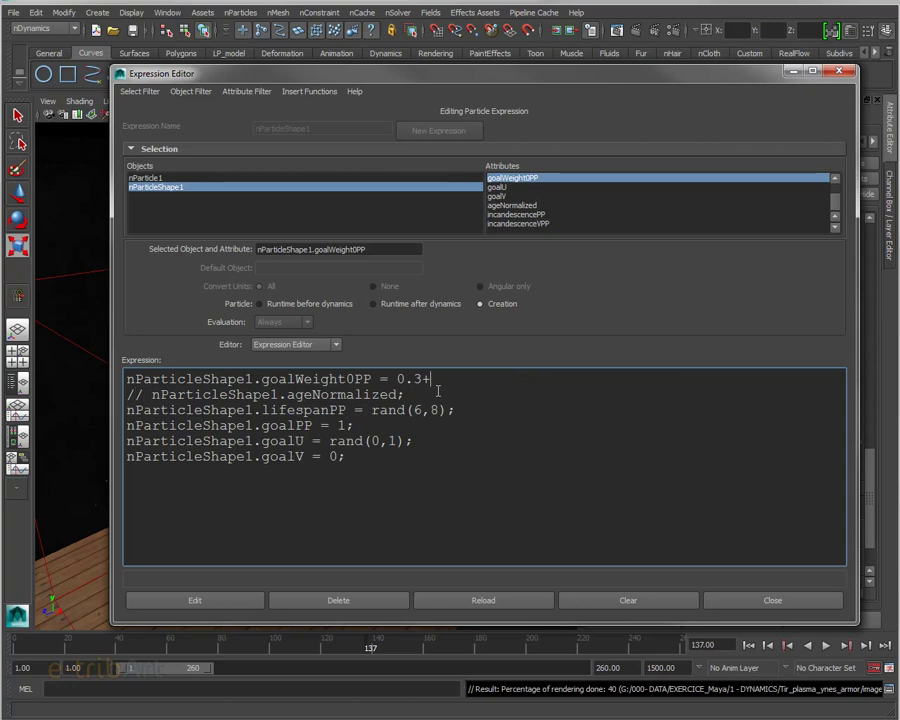
{"action": "key", "text": "BackSpace"}
Review the goalWeight0PP line and move the Expression Editor aside to reveal the scene
{"action": "left_click_drag", "start_coordinate": [287, 394], "coordinate": [398, 394]}
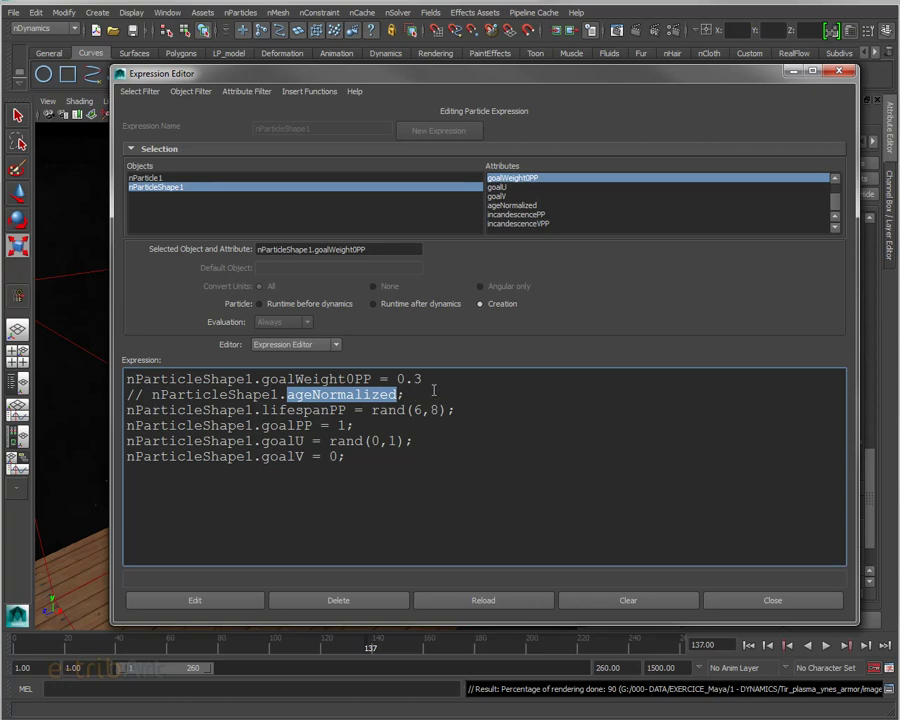
{"action": "left_click", "coordinate": [434, 379]}
{"action": "left_click_drag", "start_coordinate": [432, 379], "coordinate": [114, 378]}
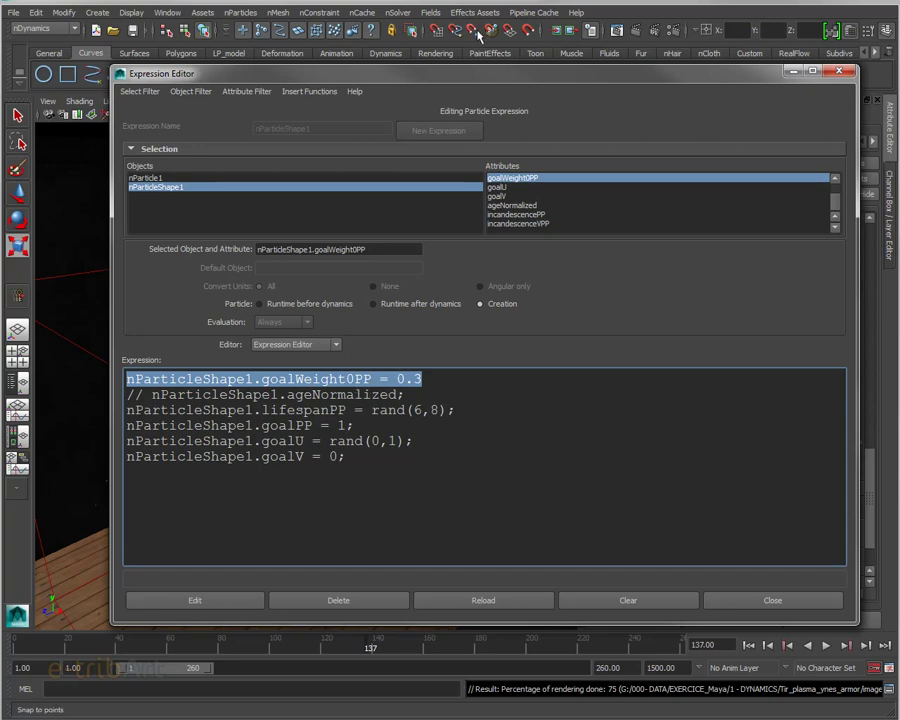
{"action": "mouse_move", "coordinate": [460, 79]}
{"action": "left_mouse_down"}
{"action": "mouse_move", "coordinate": [469, 88]}
{"action": "mouse_move", "coordinate": [383, 45]}
{"action": "left_mouse_up"}
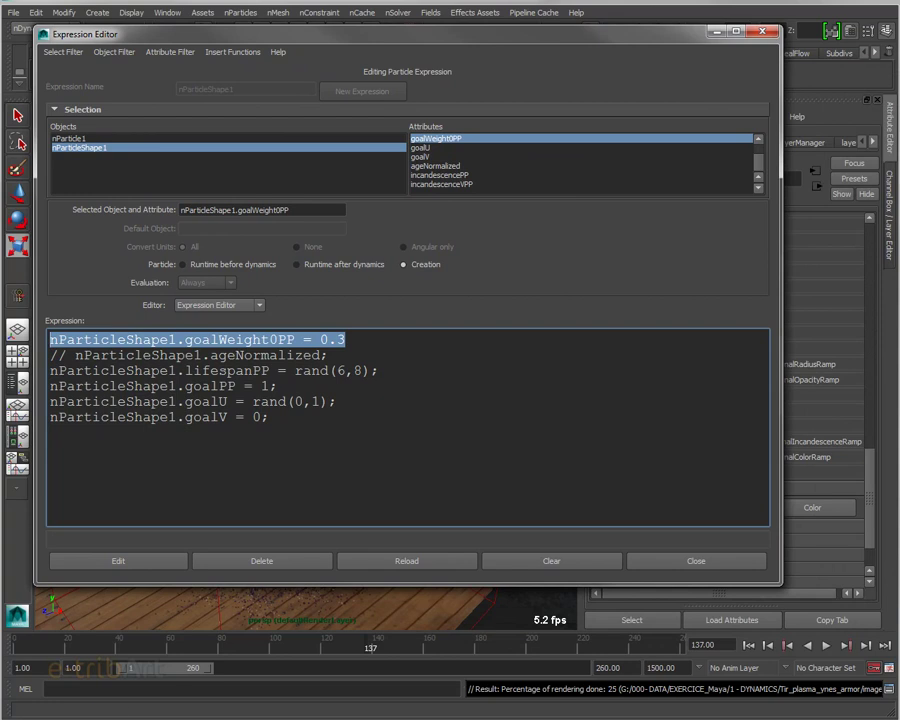
{"action": "mouse_move", "coordinate": [668, 41]}
{"action": "left_mouse_down"}
{"action": "mouse_move", "coordinate": [746, 631]}
{"action": "mouse_move", "coordinate": [738, 621]}
{"action": "left_mouse_up"}
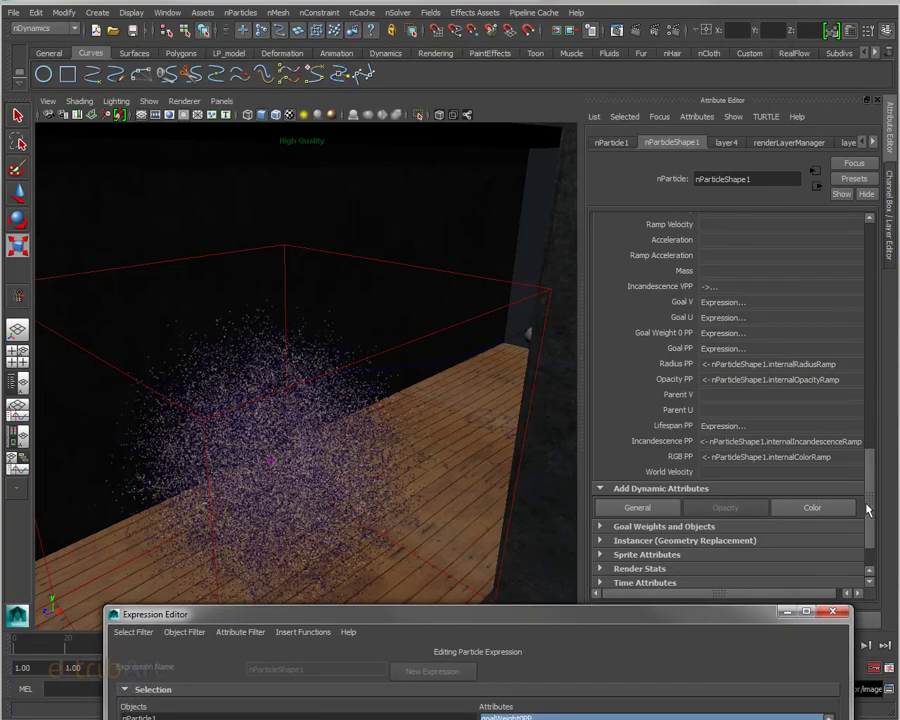
Expand Goal Weights and Objects in nParticleShape1's attributes and click into Goal Smoothness
{"action": "left_click_drag", "start_coordinate": [869, 505], "coordinate": [870, 518]}
{"action": "left_click", "coordinate": [742, 491]}
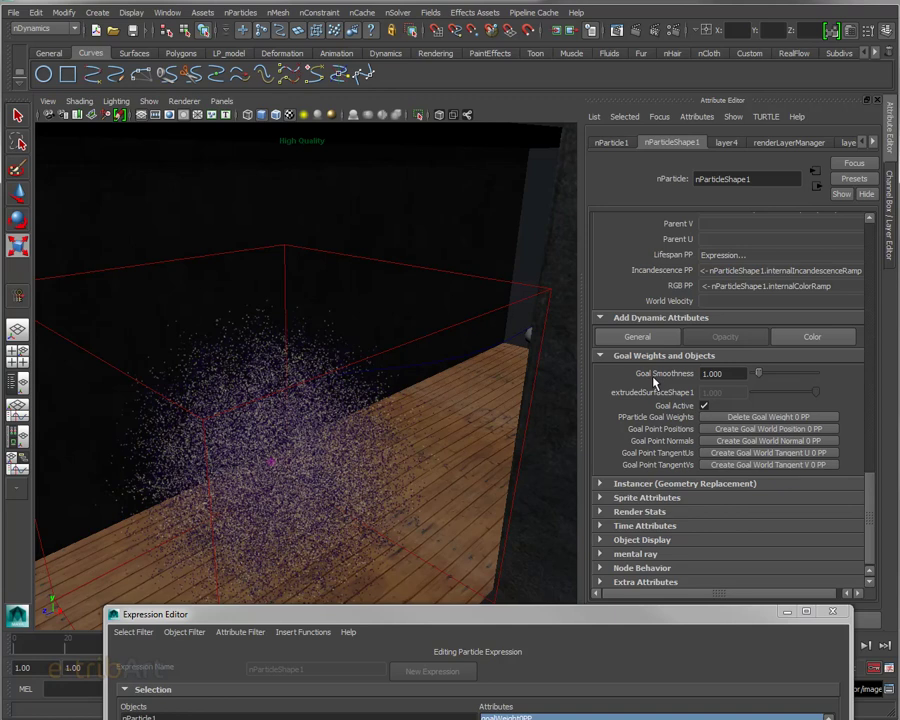
{"action": "left_click", "coordinate": [732, 373]}
Add ';' after goalWeight0PP = 0.3 and apply the creation expression with Edit
{"action": "mouse_move", "coordinate": [586, 612]}
{"action": "left_mouse_down"}
{"action": "mouse_move", "coordinate": [637, 503]}
{"action": "mouse_move", "coordinate": [594, 90]}
{"action": "left_mouse_up"}
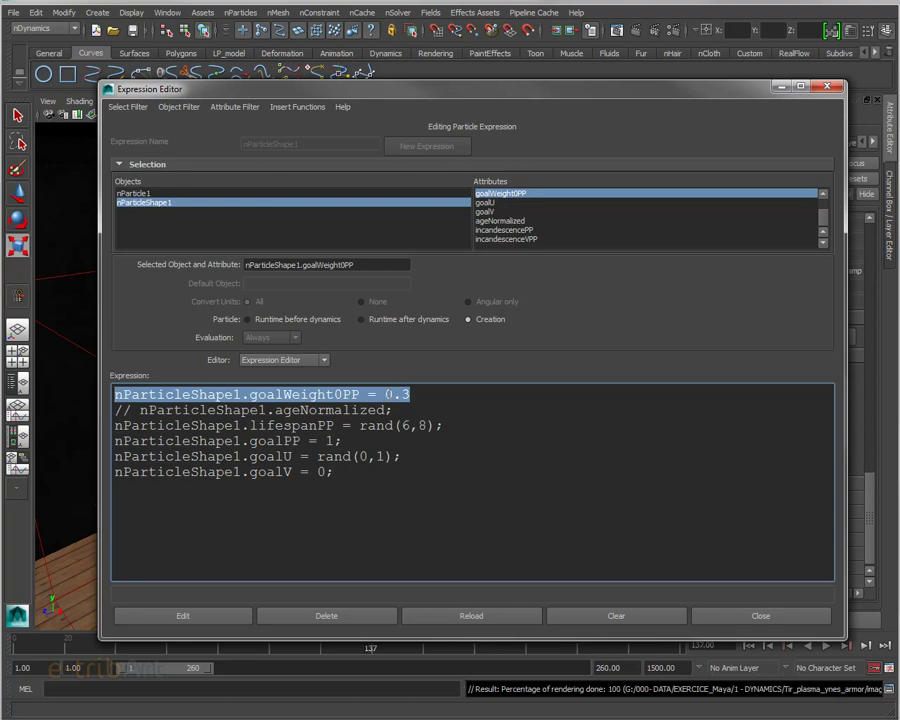
{"action": "left_click", "coordinate": [411, 395]}
{"action": "type", "text": ";"}
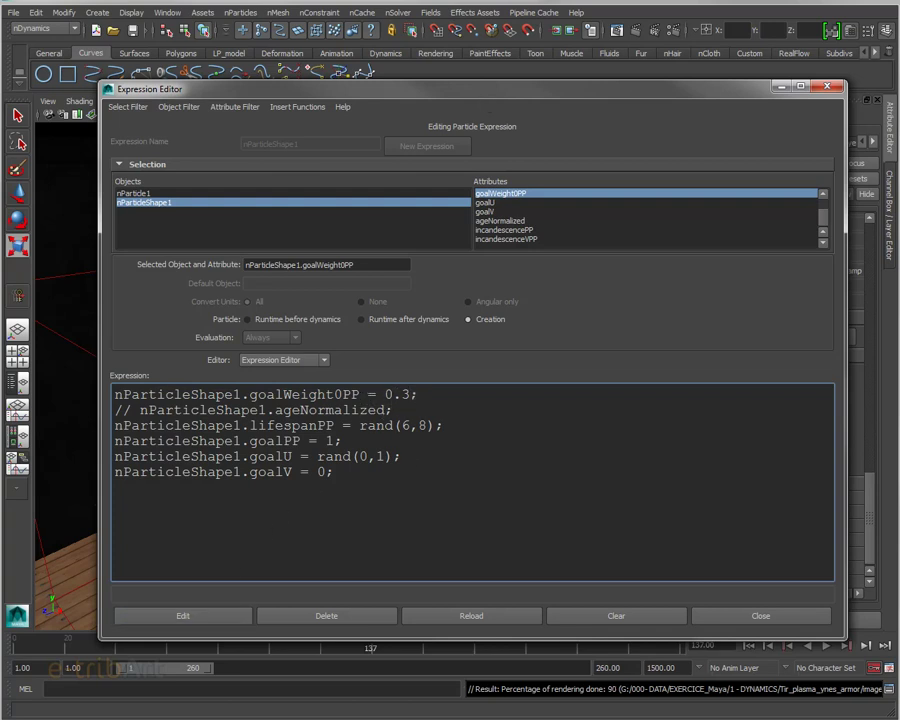
{"action": "left_click_drag", "start_coordinate": [510, 96], "coordinate": [555, 37]}
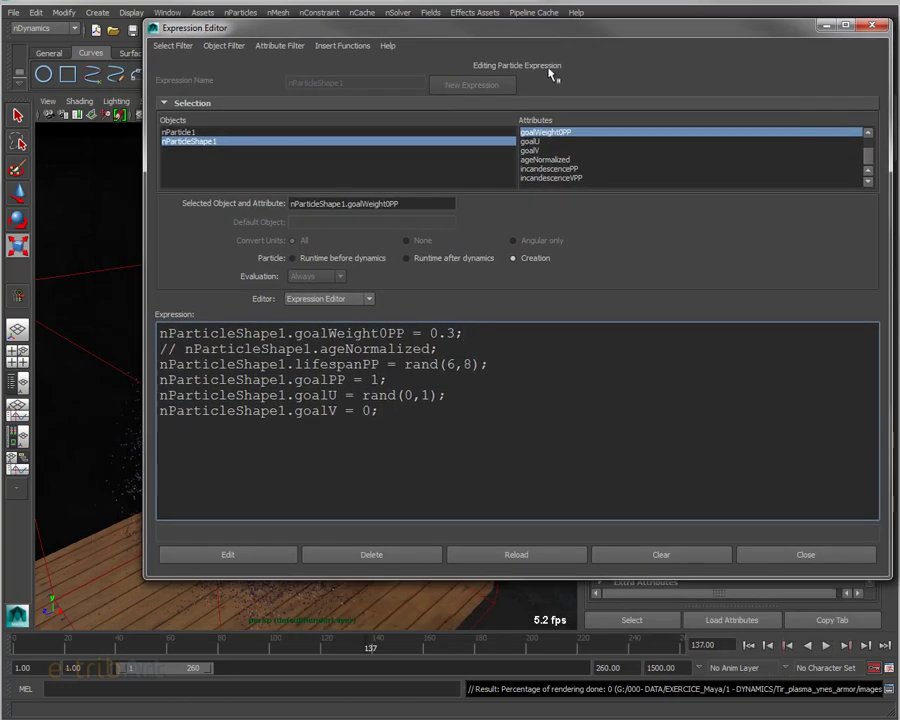
{"action": "left_click", "coordinate": [266, 556]}
{"action": "left_click", "coordinate": [456, 333]}
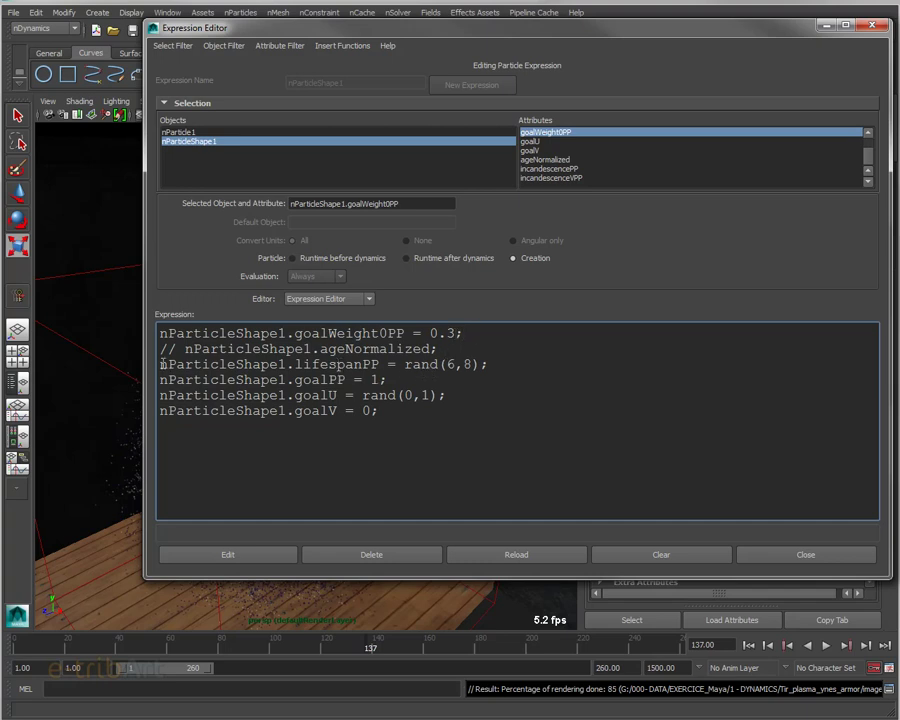
{"action": "left_click_drag", "start_coordinate": [160, 364], "coordinate": [502, 366]}
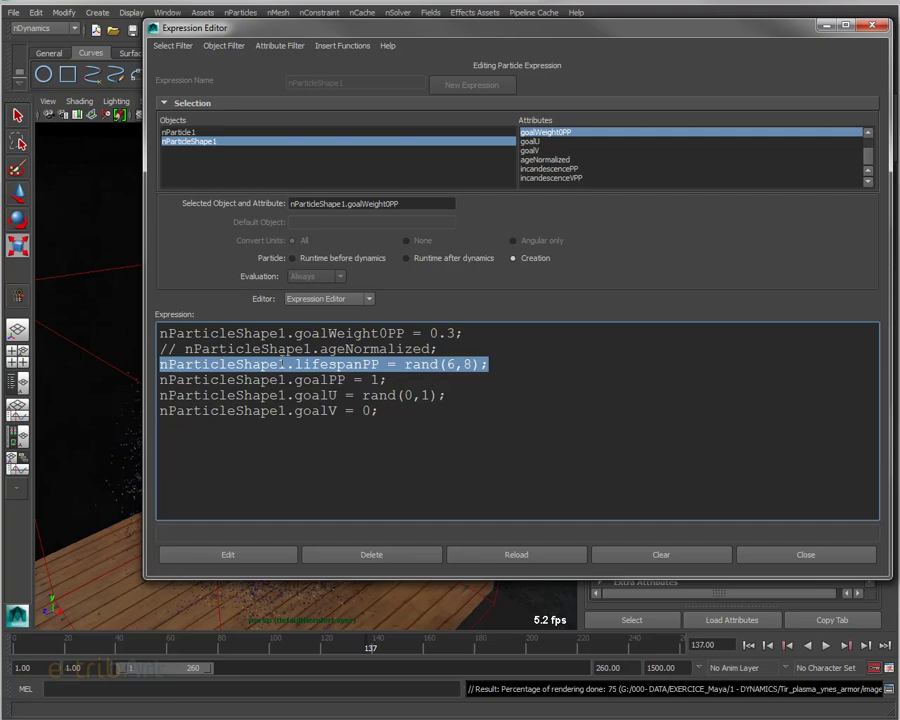
{"action": "left_click_drag", "start_coordinate": [296, 364], "coordinate": [379, 364]}
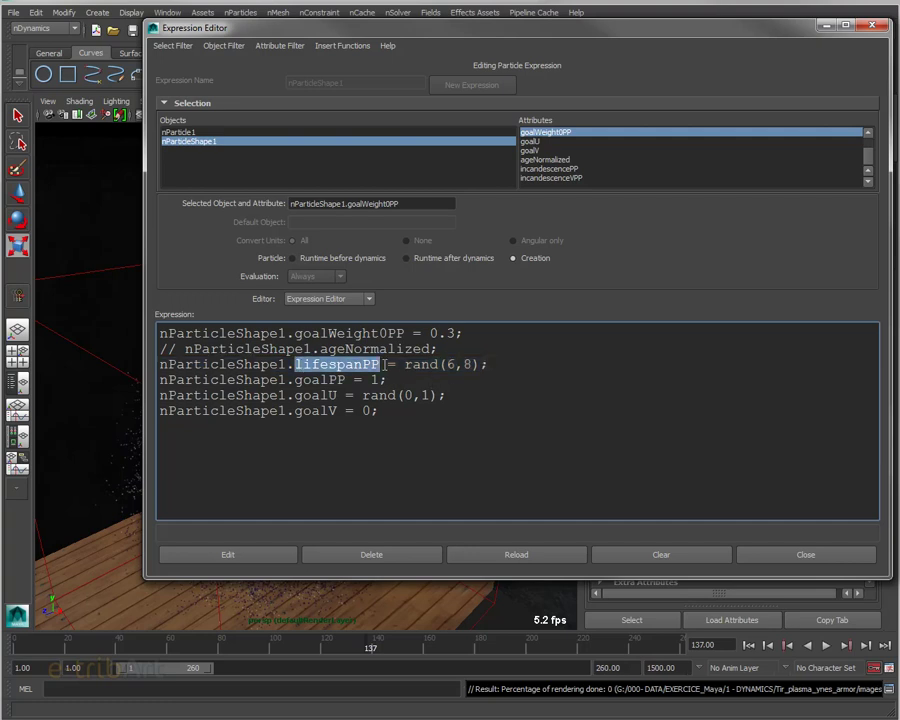
{"action": "left_click_drag", "start_coordinate": [612, 27], "coordinate": [320, 82]}
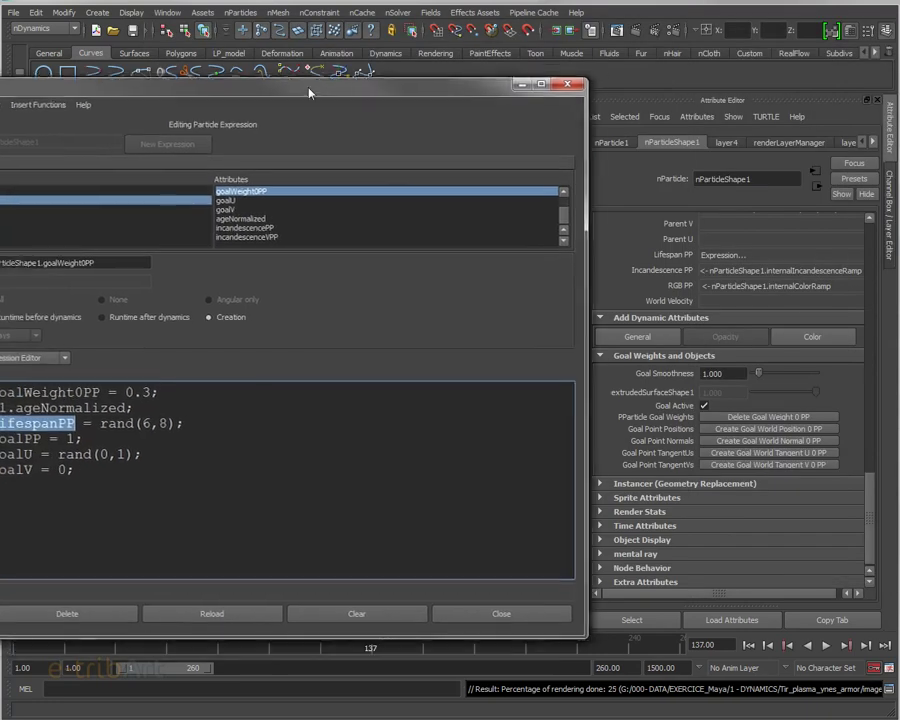
{"action": "left_click_drag", "start_coordinate": [870, 515], "coordinate": [873, 227]}
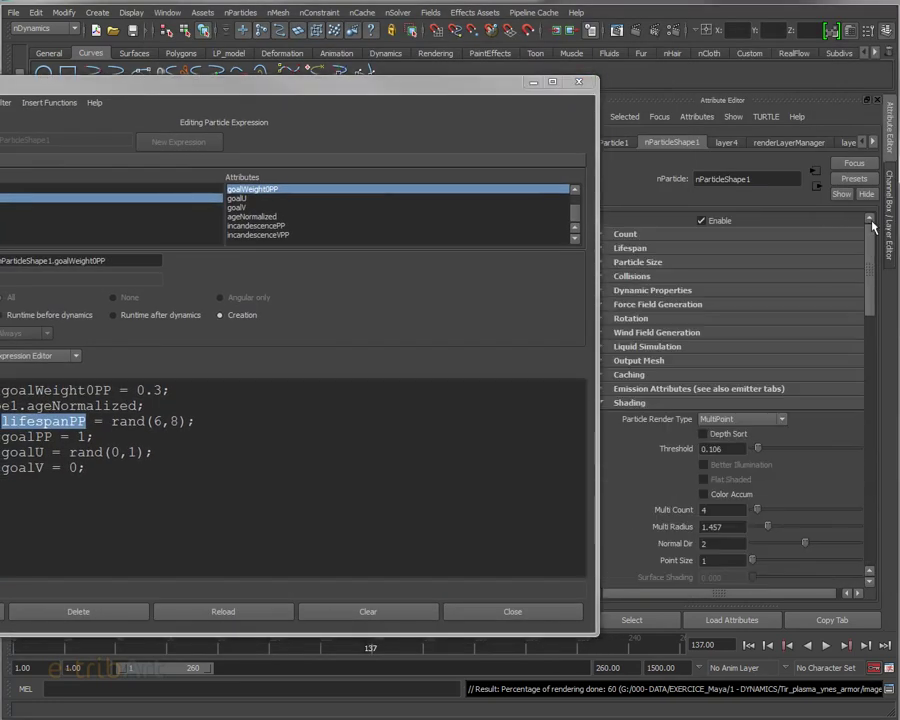
{"action": "left_click", "coordinate": [640, 248]}
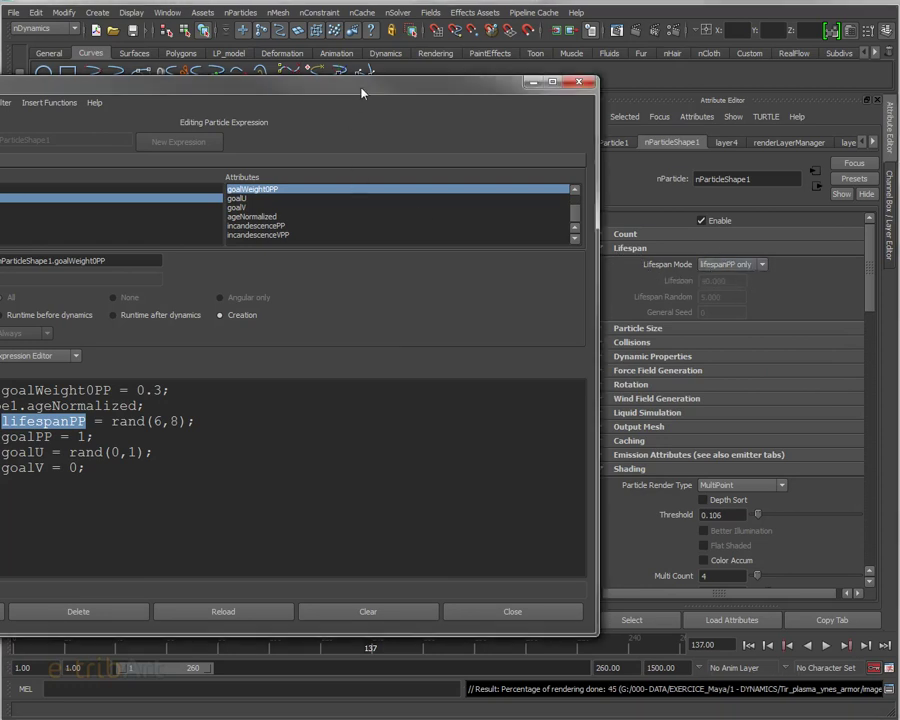
{"action": "left_click_drag", "start_coordinate": [362, 84], "coordinate": [629, 65]}
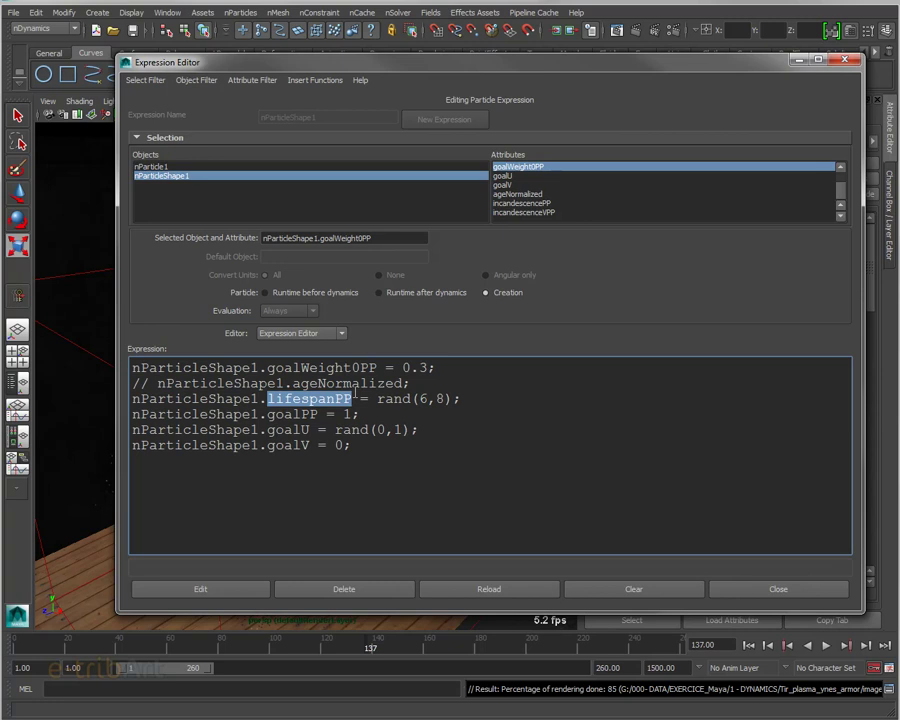
{"action": "left_click", "coordinate": [346, 410]}
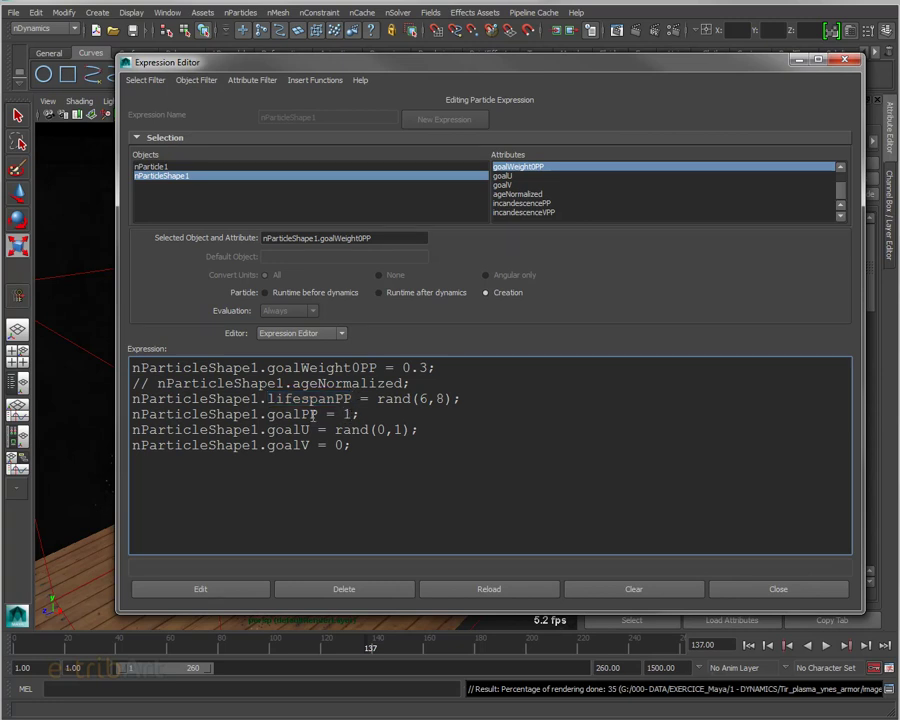
{"action": "left_click_drag", "start_coordinate": [133, 414], "coordinate": [355, 416]}
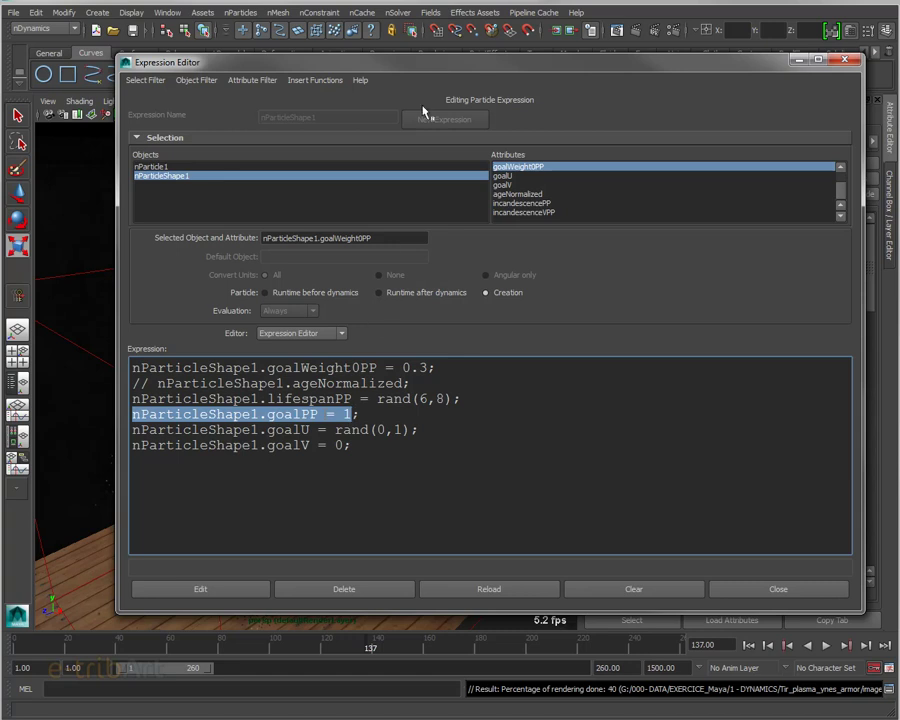
{"action": "left_click_drag", "start_coordinate": [430, 62], "coordinate": [373, 53]}
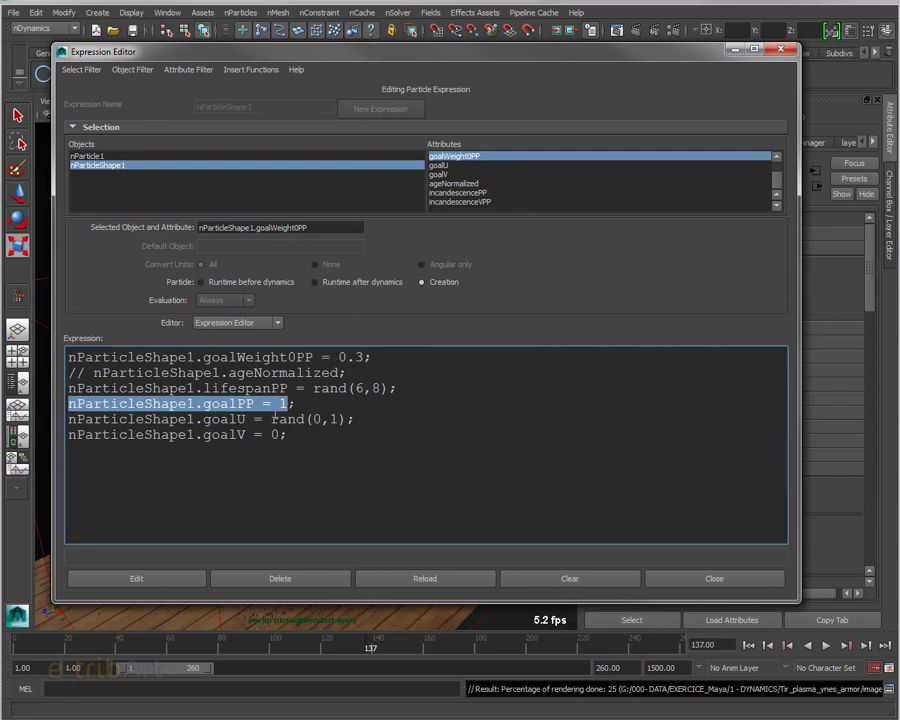
{"action": "left_click", "coordinate": [285, 403]}
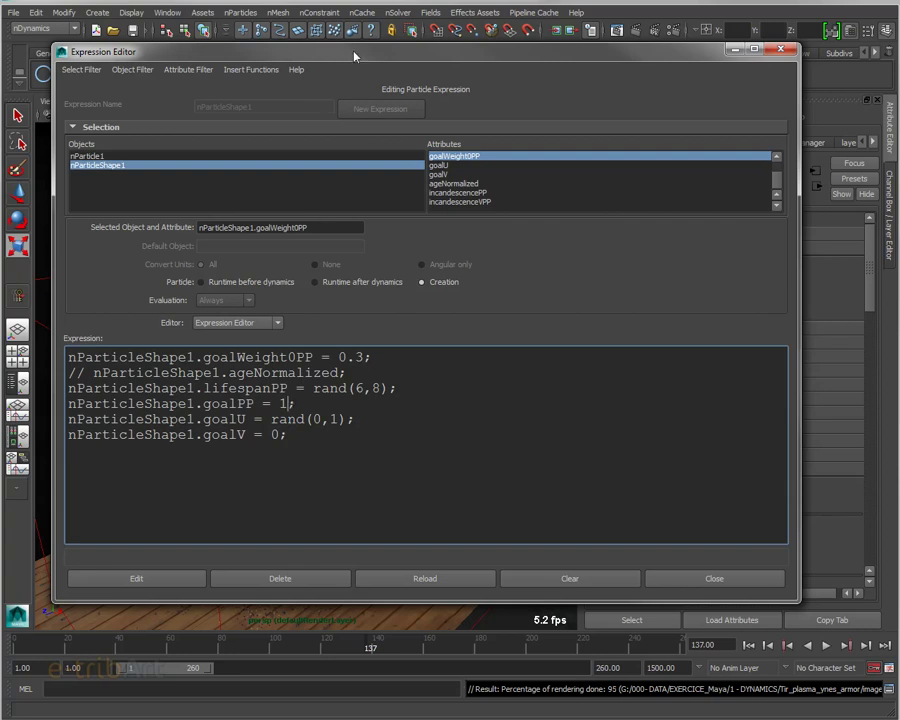
{"action": "left_click_drag", "start_coordinate": [354, 56], "coordinate": [418, 55]}
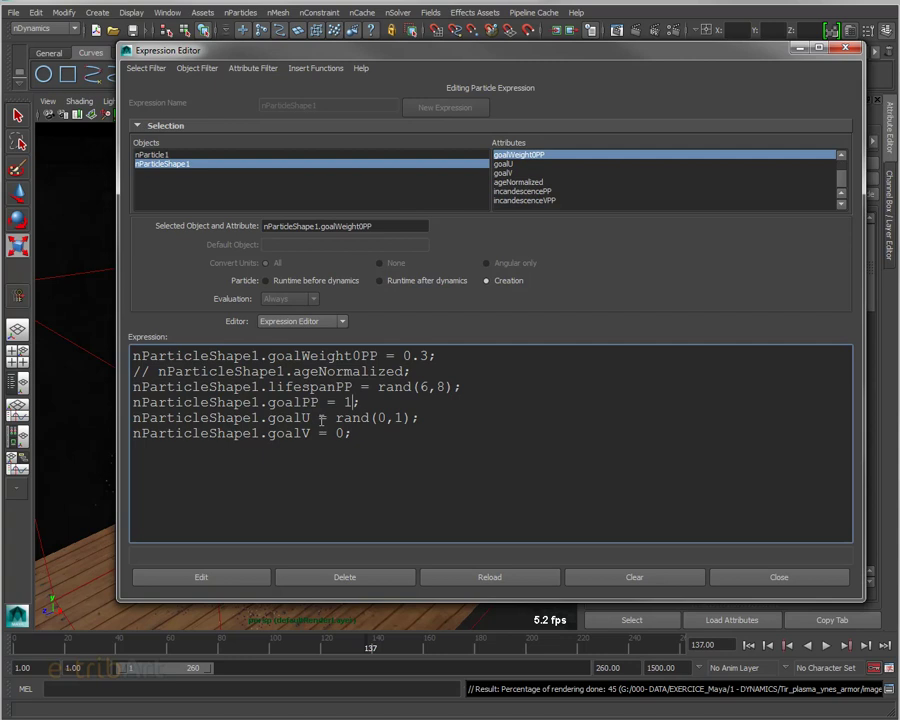
{"action": "left_click", "coordinate": [136, 418]}
{"action": "left_click", "coordinate": [336, 433]}
Move the Expression Editor aside and select the extruded surface, then the corridor building mesh
{"action": "mouse_move", "coordinate": [350, 56]}
{"action": "left_mouse_down"}
{"action": "mouse_move", "coordinate": [863, 50]}
{"action": "mouse_move", "coordinate": [844, 66]}
{"action": "left_mouse_up"}
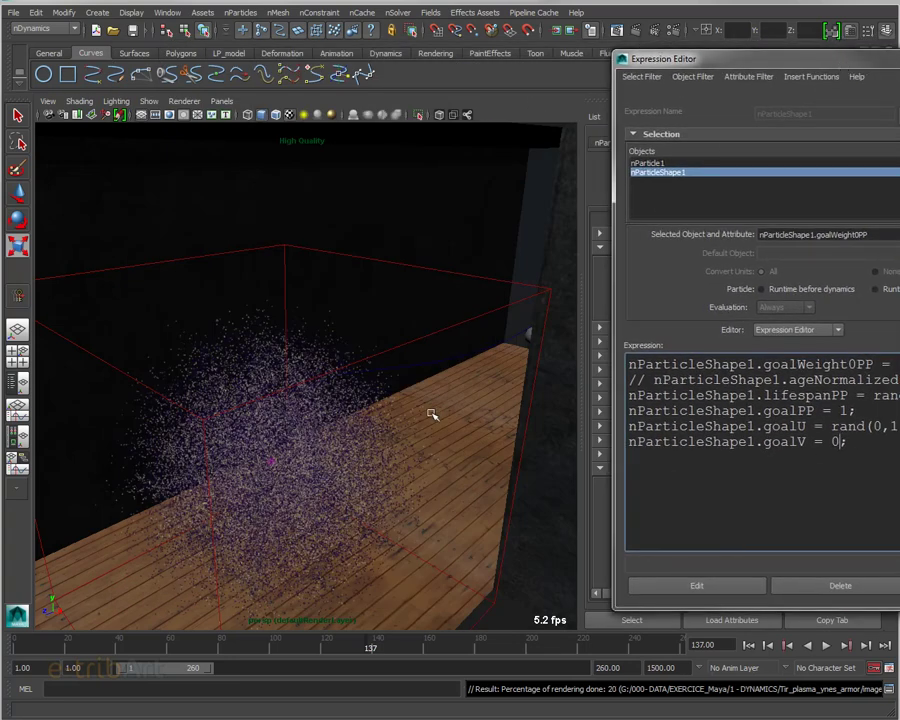
{"action": "left_click_drag", "start_coordinate": [432, 416], "coordinate": [422, 423], "text": "alt"}
{"action": "left_click", "coordinate": [395, 382]}
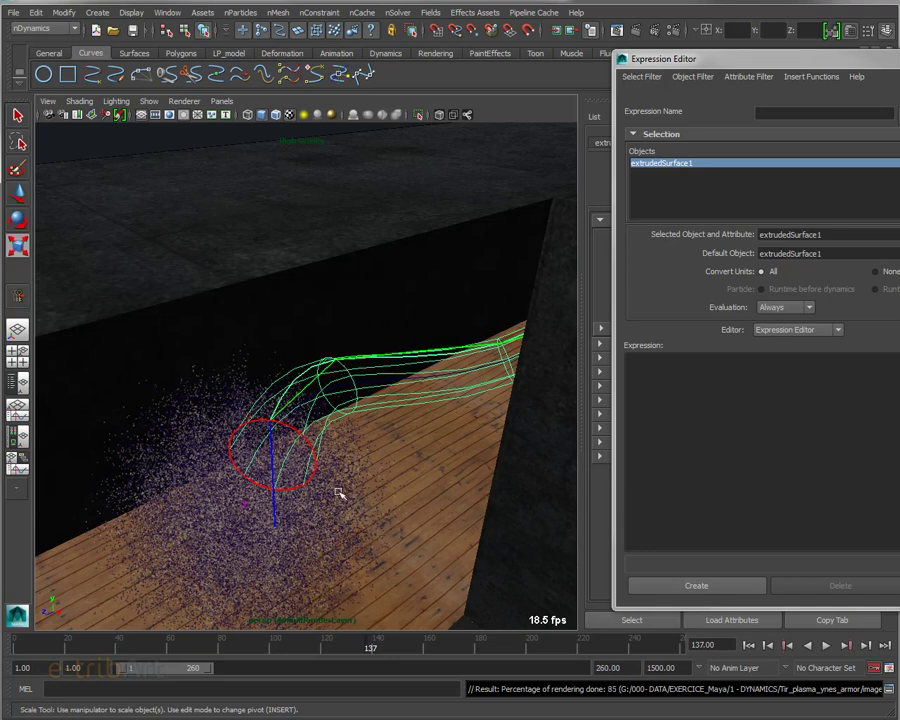
{"action": "left_click", "coordinate": [221, 505]}
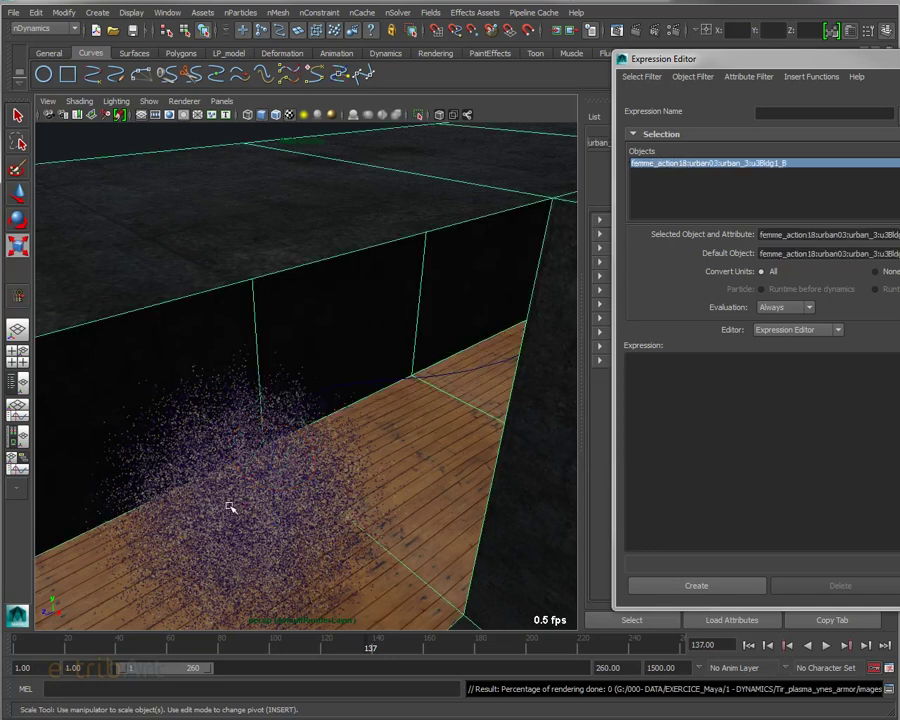
Switch the Expression Editor to list expressions and load nParticleShape1's expression
{"action": "left_click", "coordinate": [641, 77]}
{"action": "left_click", "coordinate": [654, 96]}
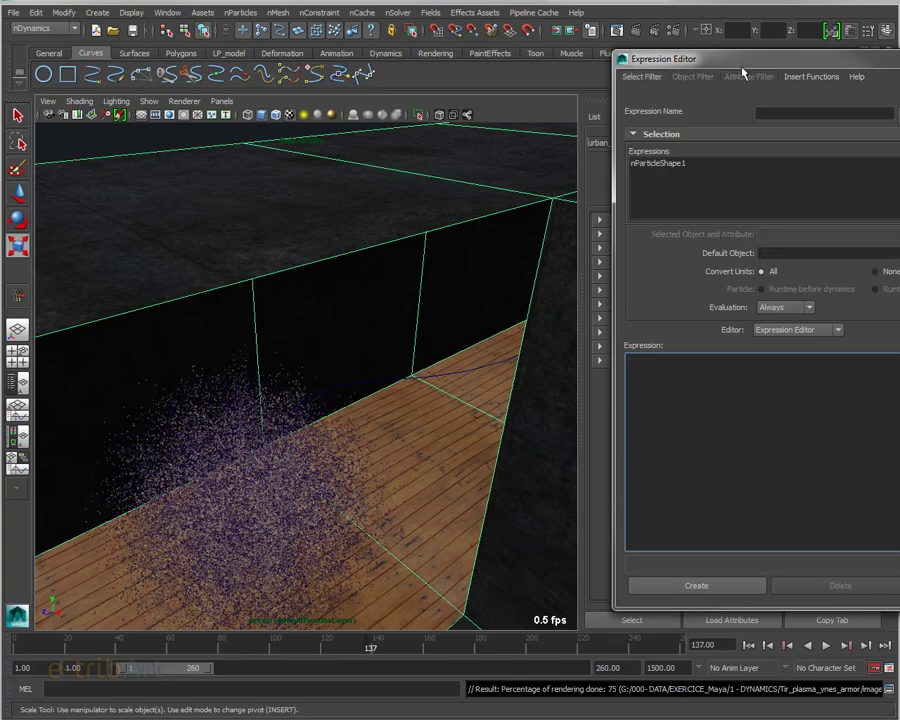
{"action": "left_click", "coordinate": [644, 168]}
{"action": "left_click_drag", "start_coordinate": [788, 64], "coordinate": [671, 73]}
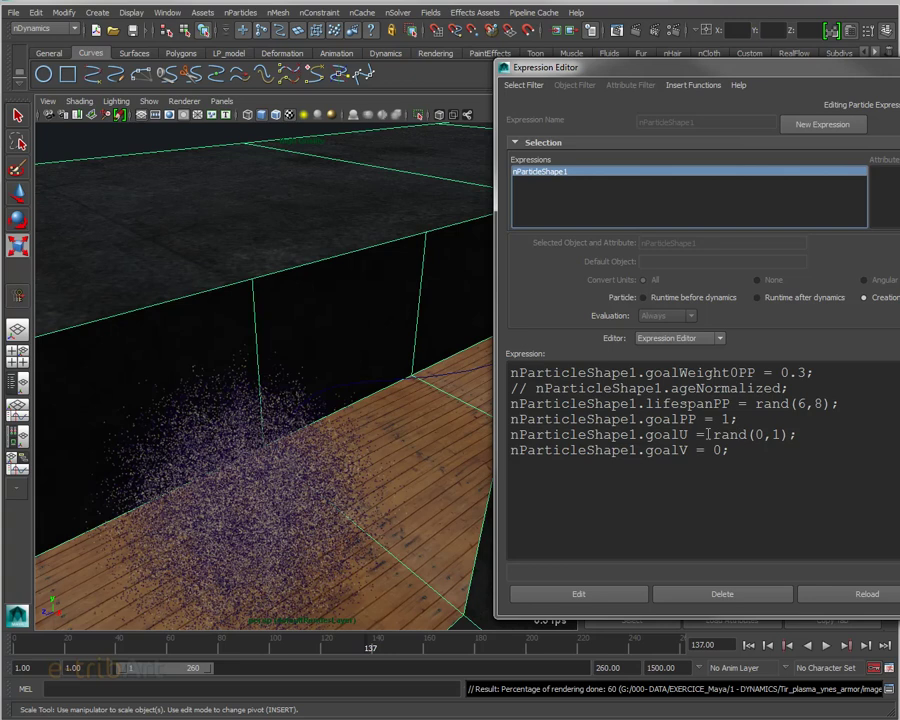
Copy the goalU = rand(0,1) line, then switch to the Runtime before dynamics goalV + 0.005 expression
{"action": "left_click", "coordinate": [746, 454]}
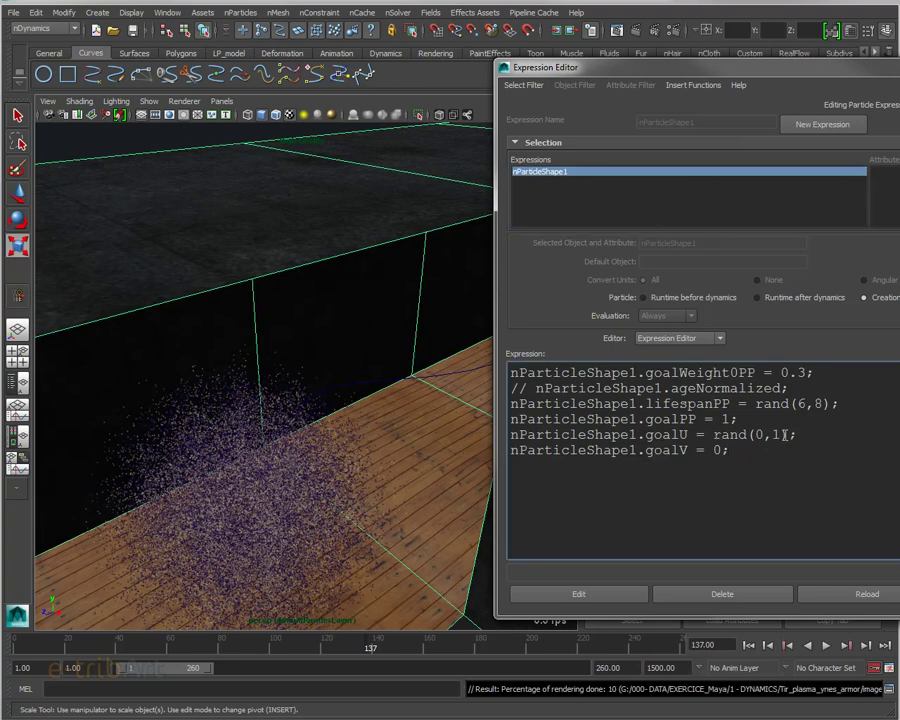
{"action": "left_click_drag", "start_coordinate": [786, 434], "coordinate": [512, 434]}
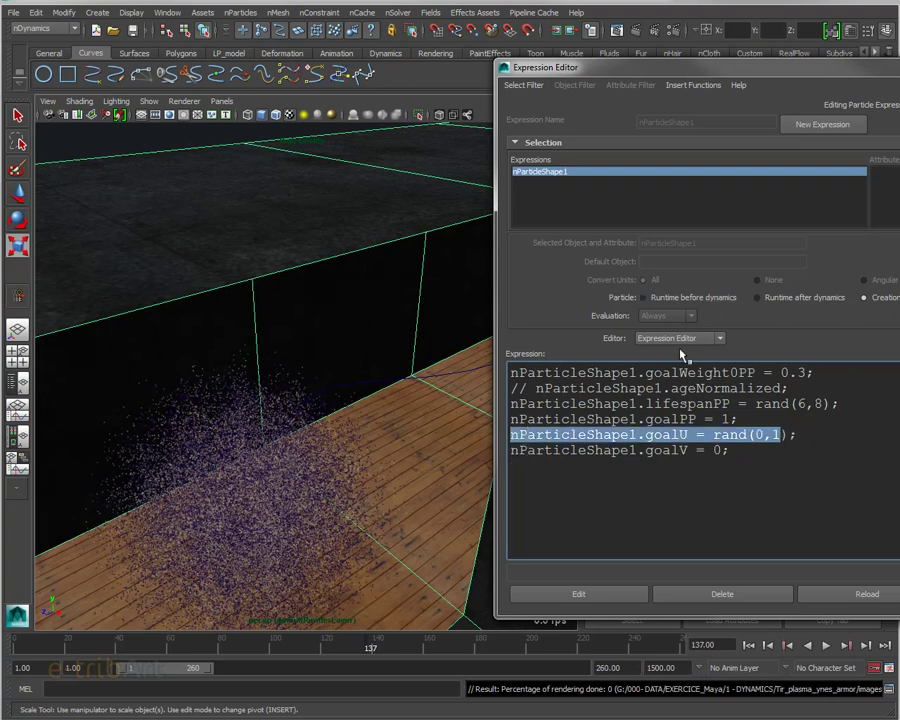
{"action": "left_click", "coordinate": [689, 298]}
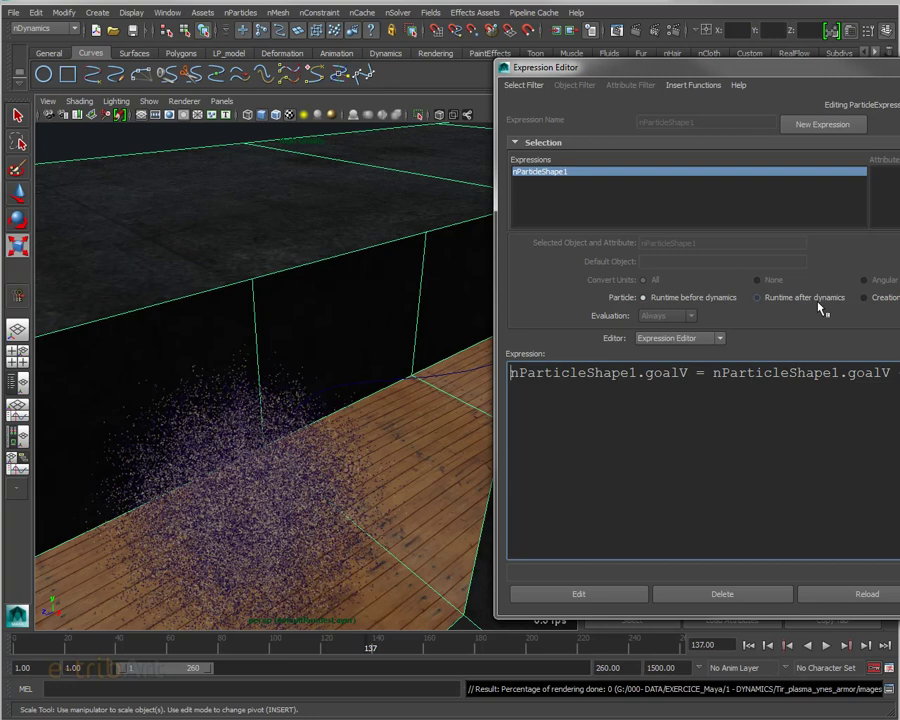
{"action": "left_click_drag", "start_coordinate": [825, 76], "coordinate": [699, 80]}
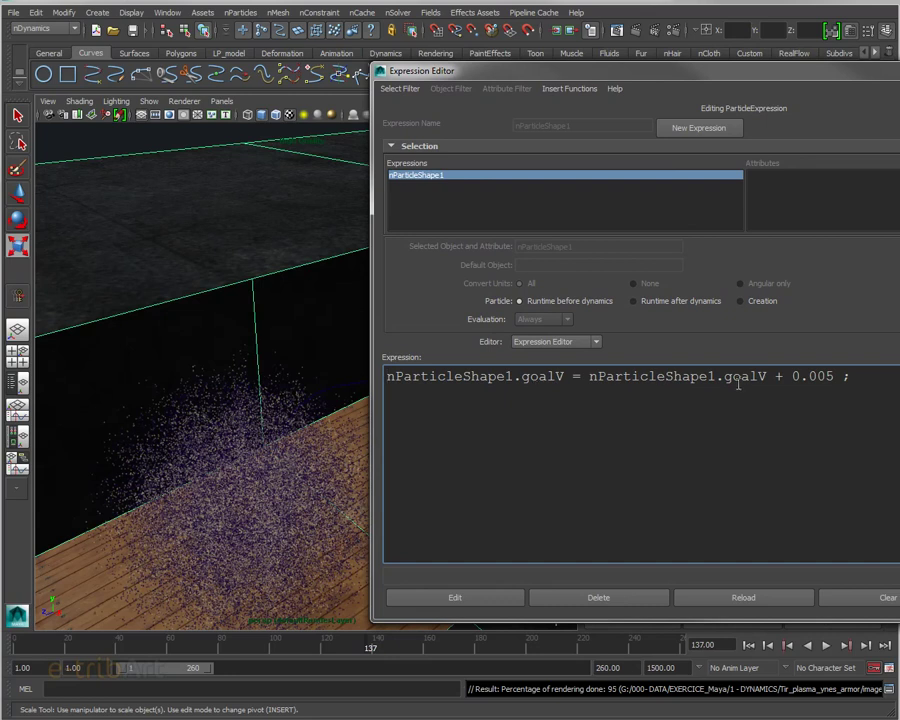
{"action": "mouse_move", "coordinate": [825, 378]}
{"action": "left_mouse_down"}
{"action": "mouse_move", "coordinate": [792, 378]}
{"action": "mouse_move", "coordinate": [836, 378]}
{"action": "left_mouse_up"}
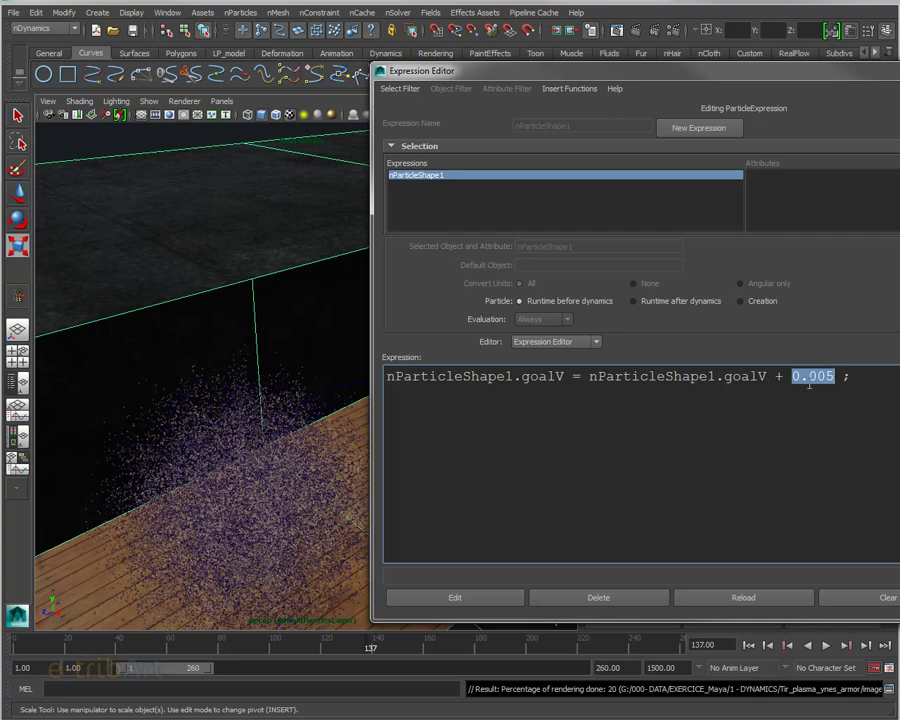
{"action": "left_click", "coordinate": [837, 397]}
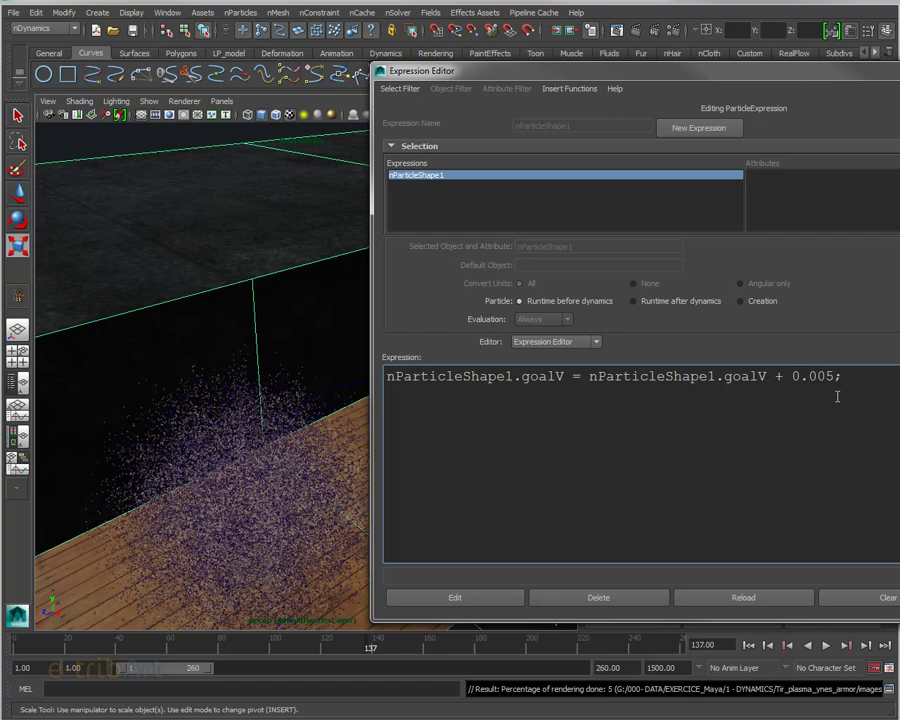
Add '//nParticleShape1.goalU = rand(0,1)' above the goalV increment and apply it with Edit
{"action": "key", "text": "Return"}
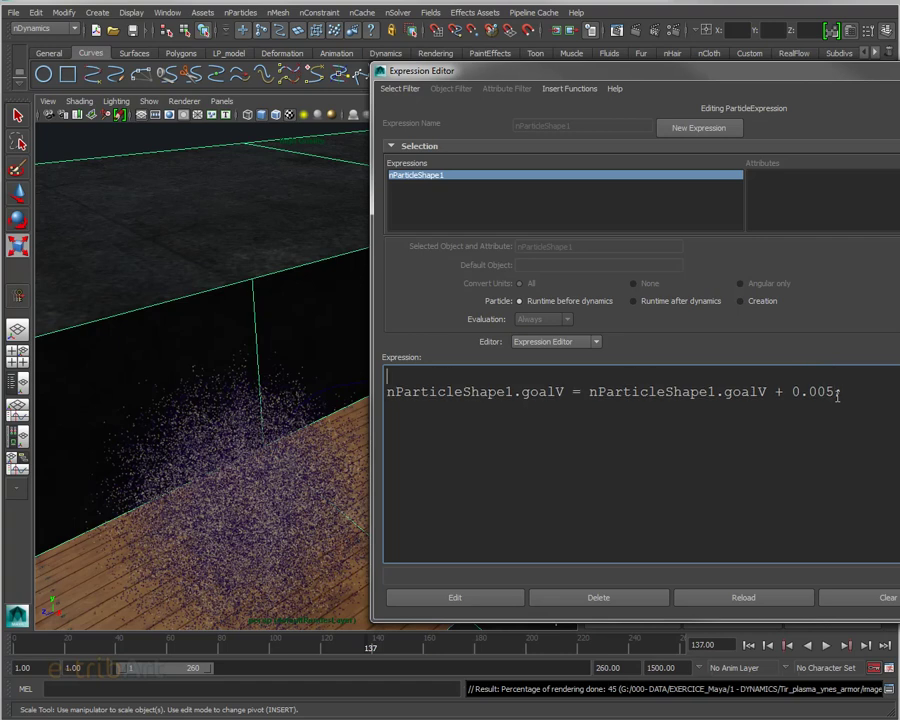
{"action": "type", "text": "nParticleShape1.goalU = rand(0,1);"}
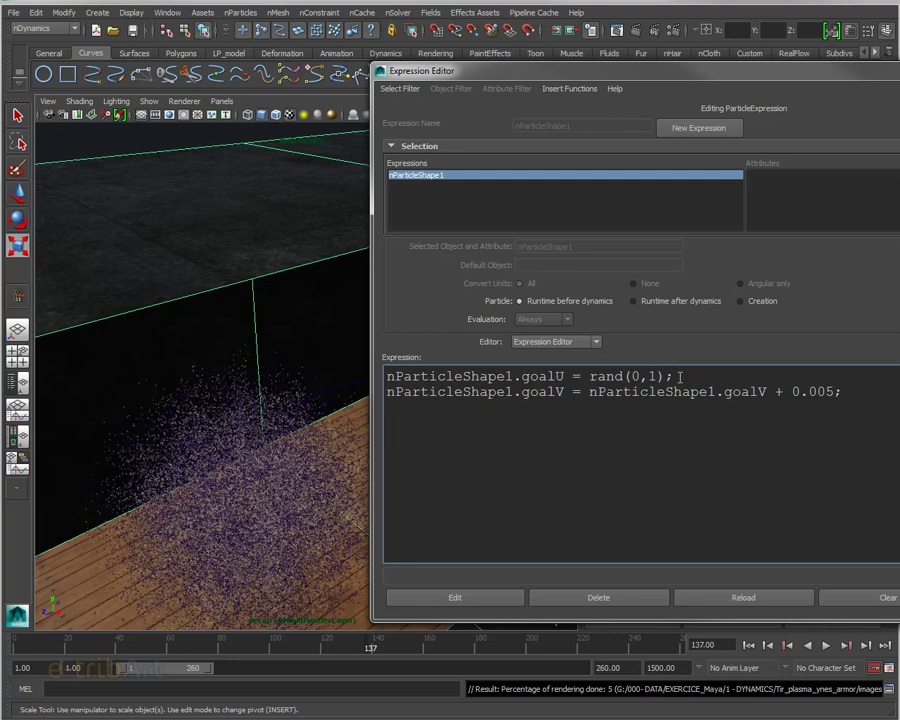
{"action": "left_click_drag", "start_coordinate": [679, 376], "coordinate": [388, 377]}
{"action": "left_click", "coordinate": [389, 388]}
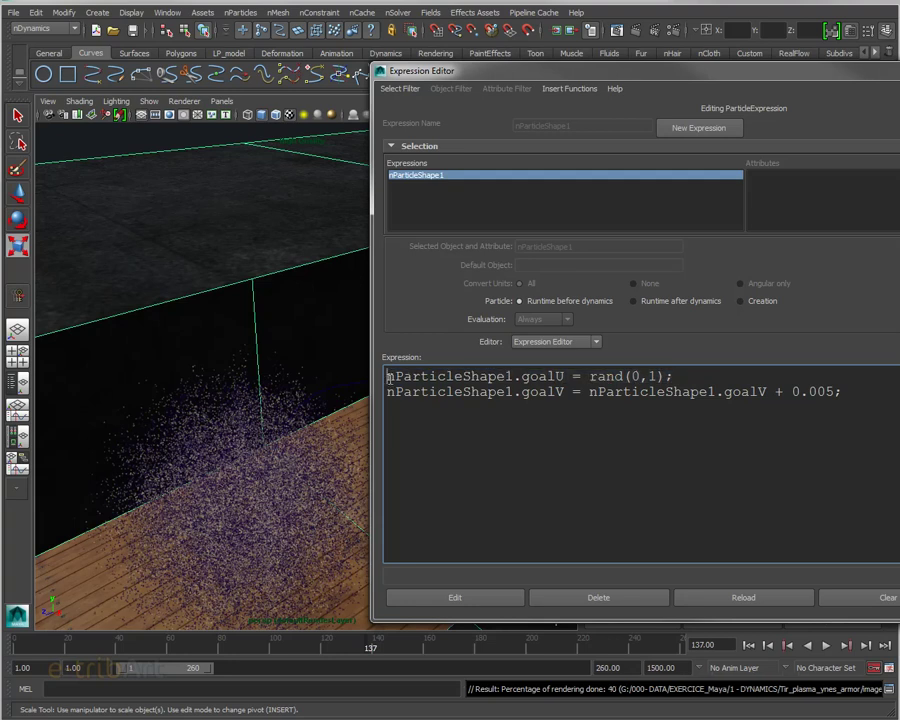
{"action": "type", "text": "//"}
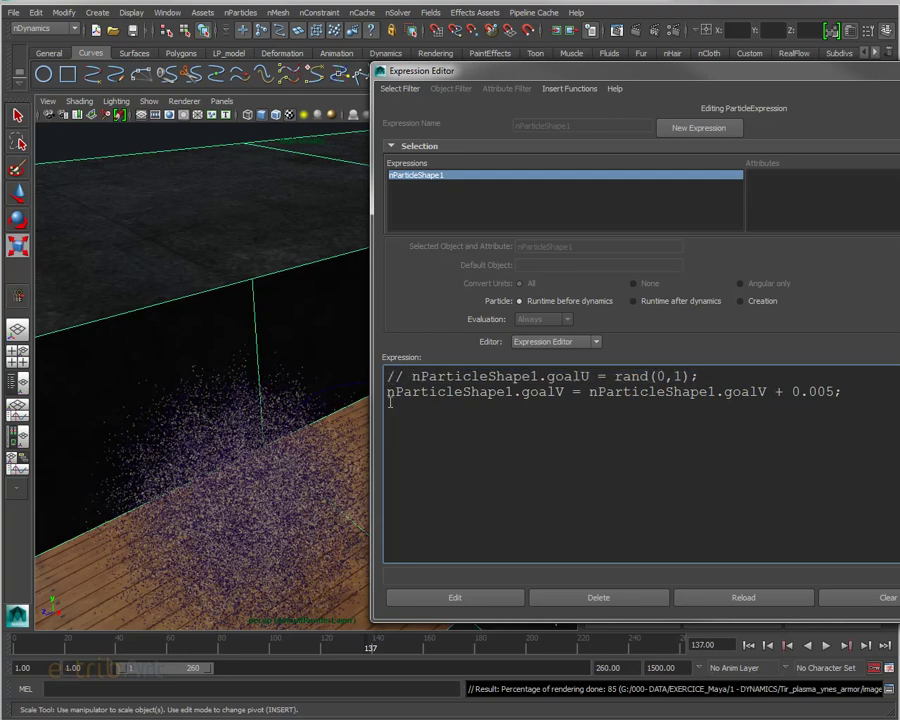
{"action": "left_click", "coordinate": [422, 600]}
{"action": "left_click_drag", "start_coordinate": [440, 70], "coordinate": [403, 50]}
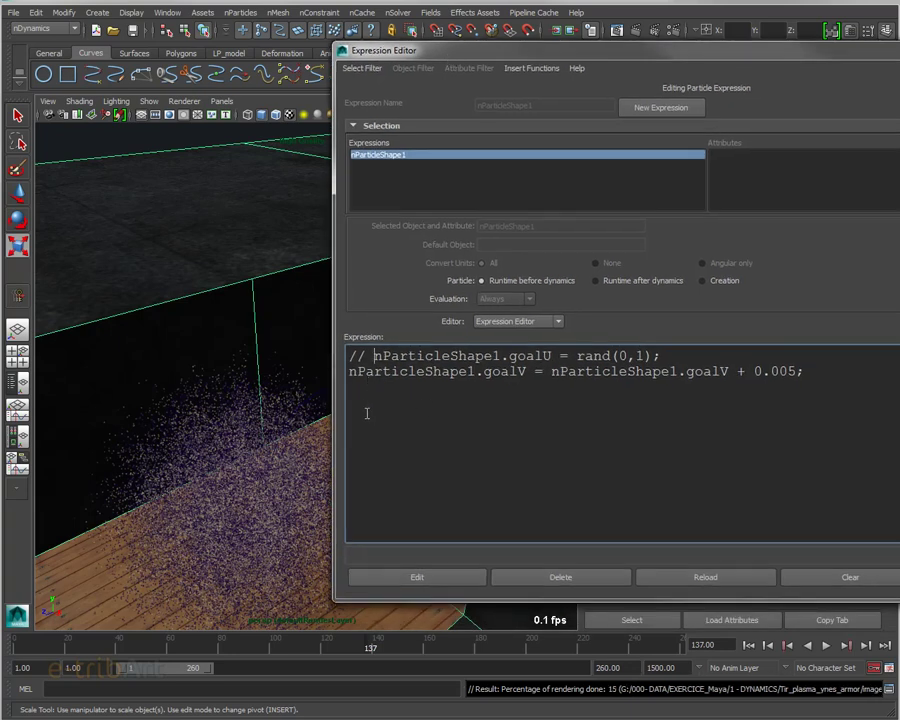
Switch back to the Creation expression, check the goalWeight0PP = 0.3 line, and move the editor away
{"action": "left_click", "coordinate": [712, 283]}
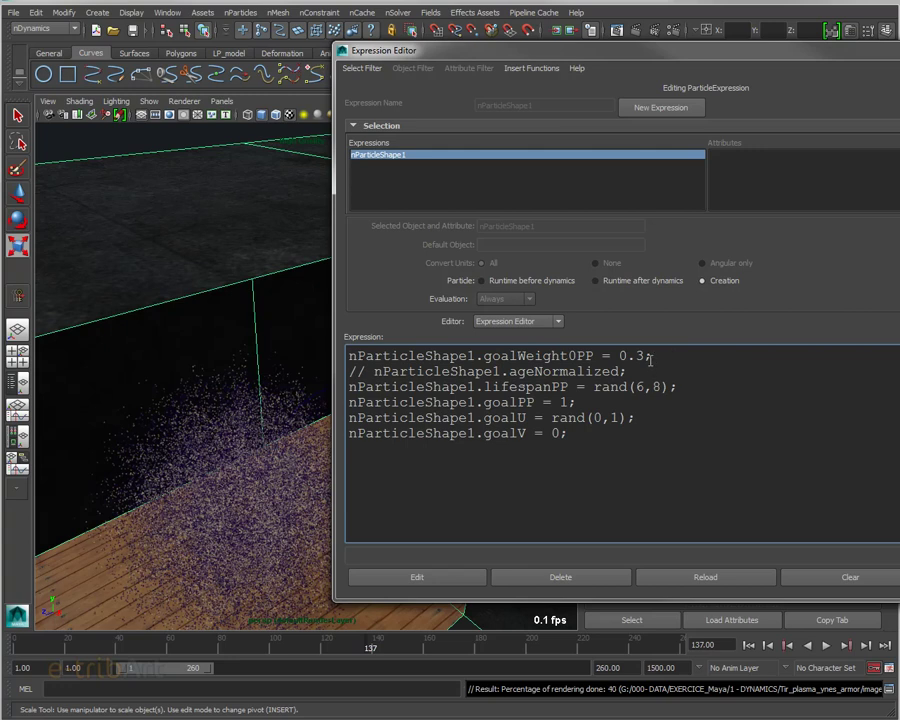
{"action": "left_click_drag", "start_coordinate": [647, 356], "coordinate": [343, 357]}
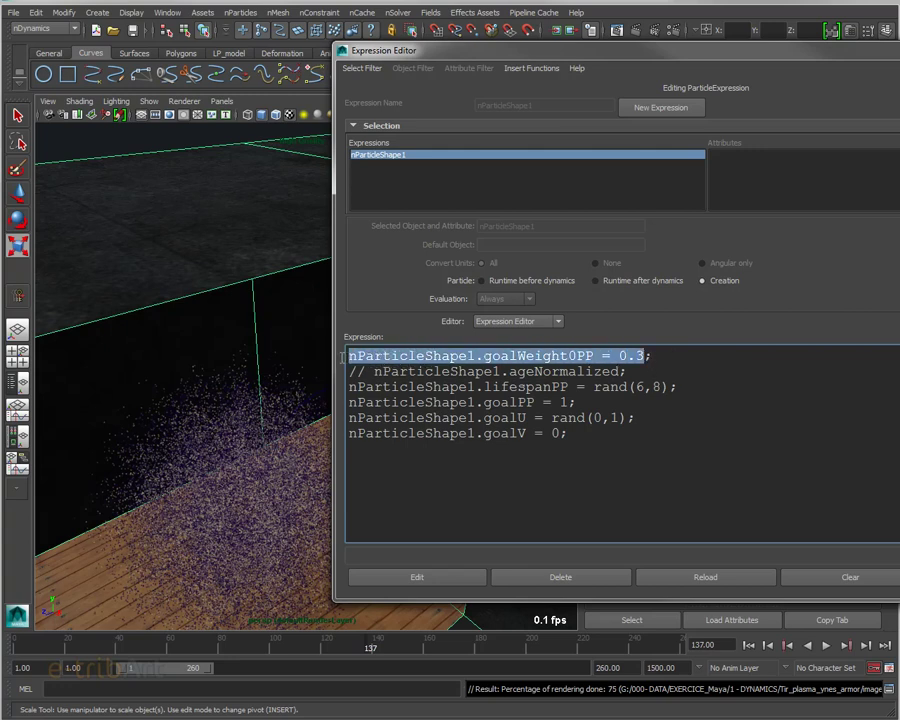
{"action": "left_click", "coordinate": [645, 356], "text": "shift"}
{"action": "key", "text": "shift+End"}
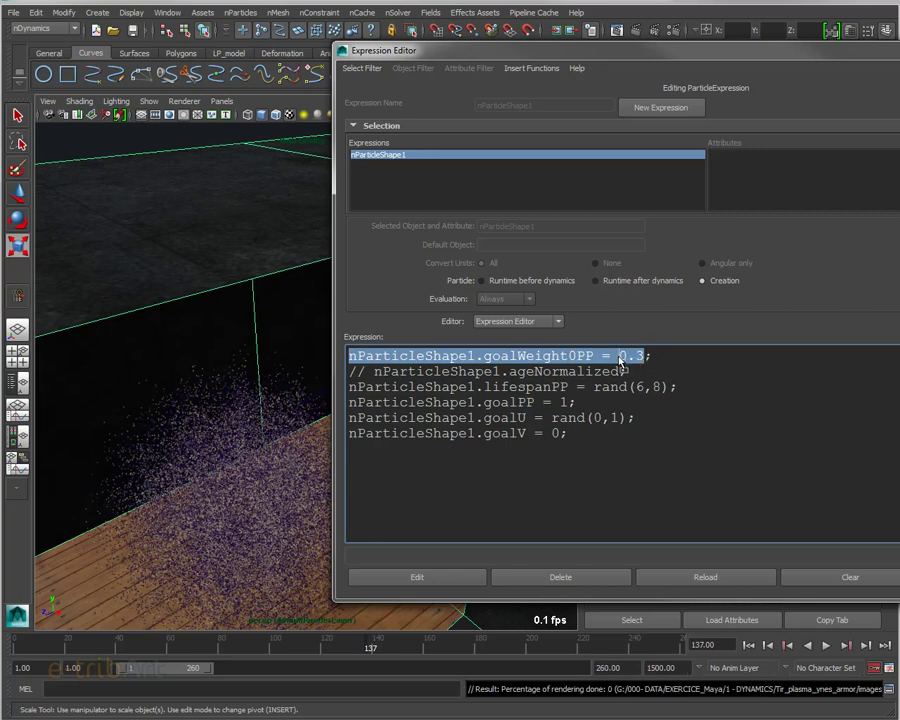
{"action": "key", "text": "Right"}
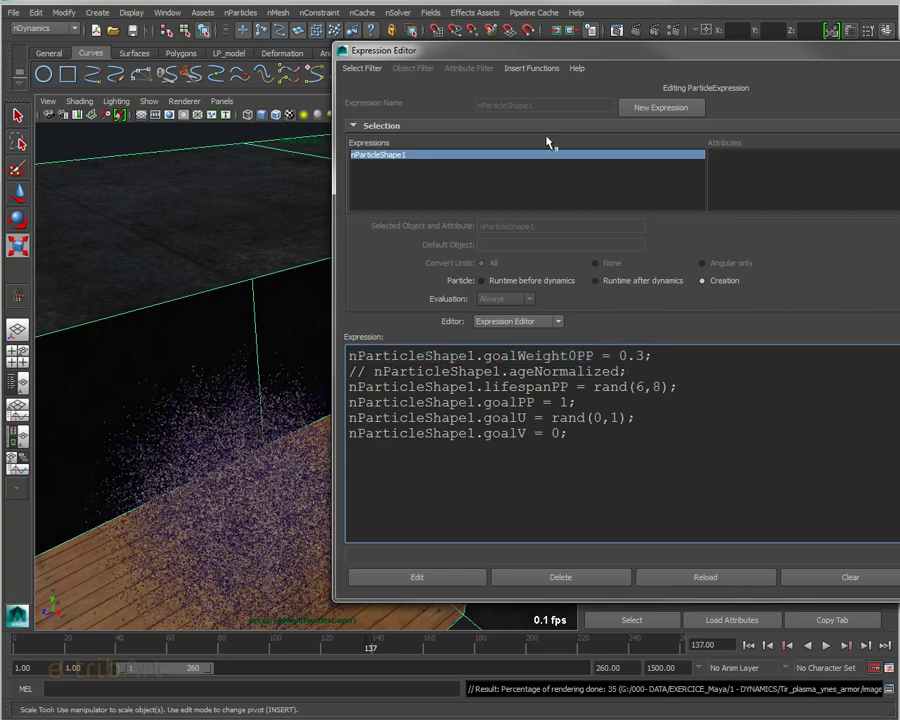
{"action": "left_click_drag", "start_coordinate": [578, 53], "coordinate": [899, 60]}
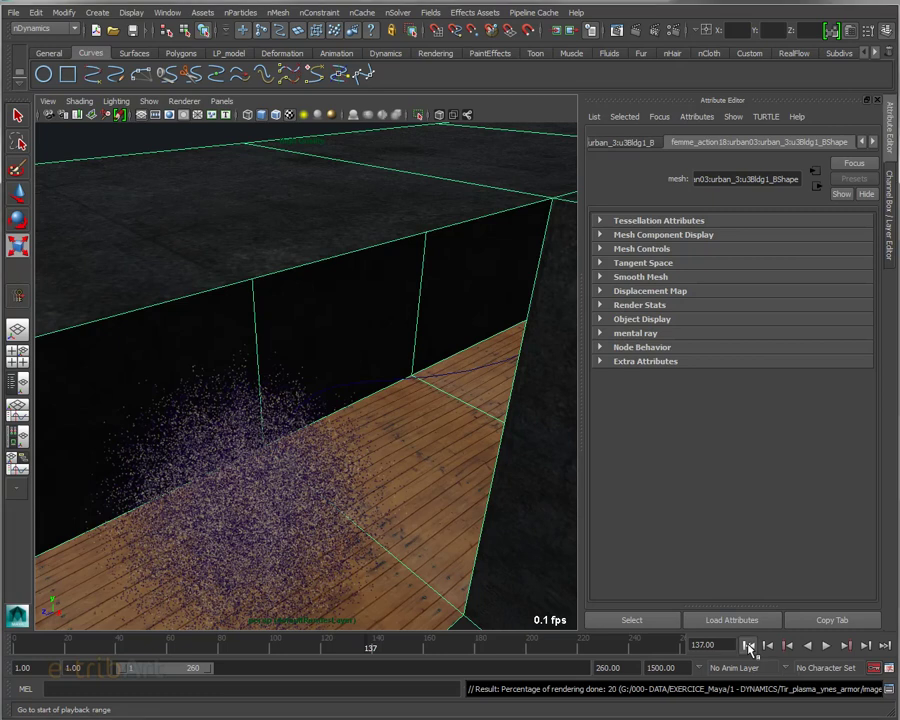
Rewind and play the simulation, pausing at frames 98 and 124 to orbit around the particles
{"action": "left_click", "coordinate": [749, 646]}
{"action": "left_click", "coordinate": [826, 646]}
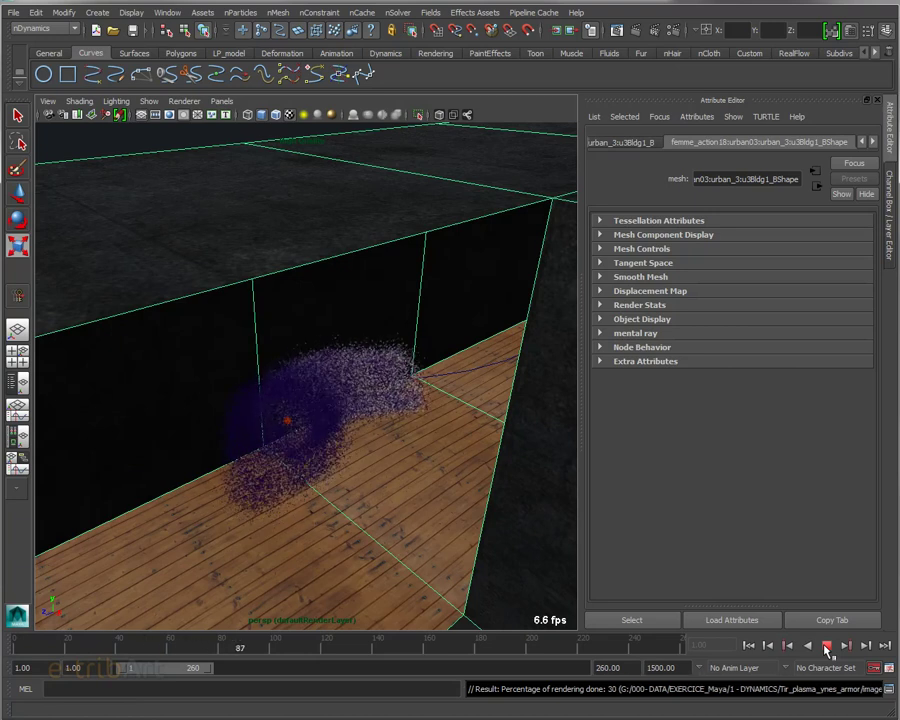
{"action": "left_click", "coordinate": [826, 648]}
{"action": "left_click_drag", "start_coordinate": [562, 516], "coordinate": [372, 430], "text": "alt"}
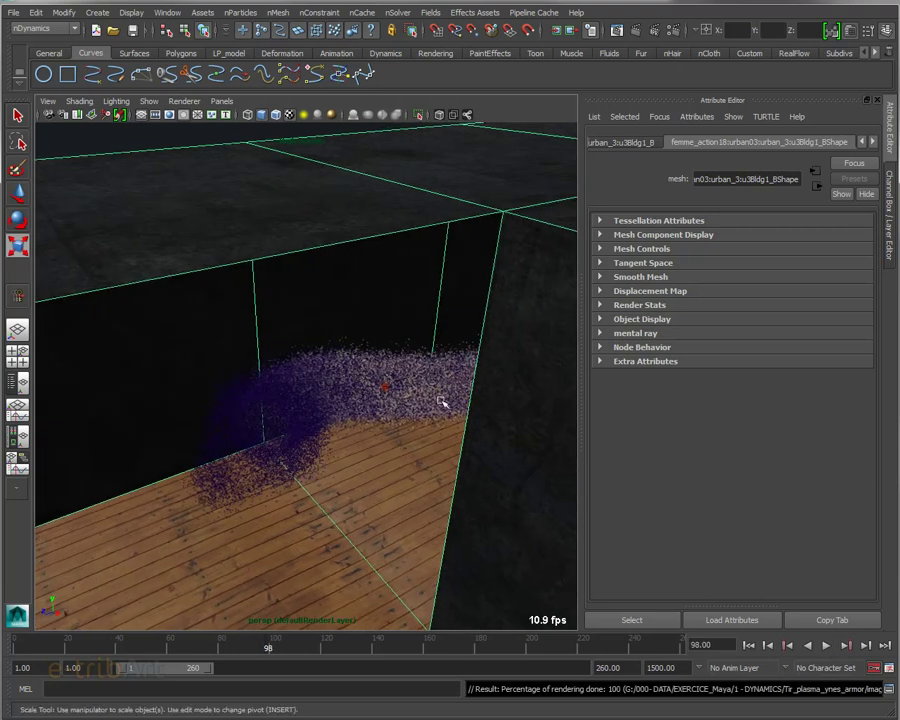
{"action": "mouse_move", "coordinate": [463, 414]}
{"action": "left_mouse_down", "text": "alt"}
{"action": "mouse_move", "coordinate": [445, 423]}
{"action": "mouse_move", "coordinate": [396, 410]}
{"action": "mouse_move", "coordinate": [392, 418]}
{"action": "left_mouse_up", "text": "alt"}
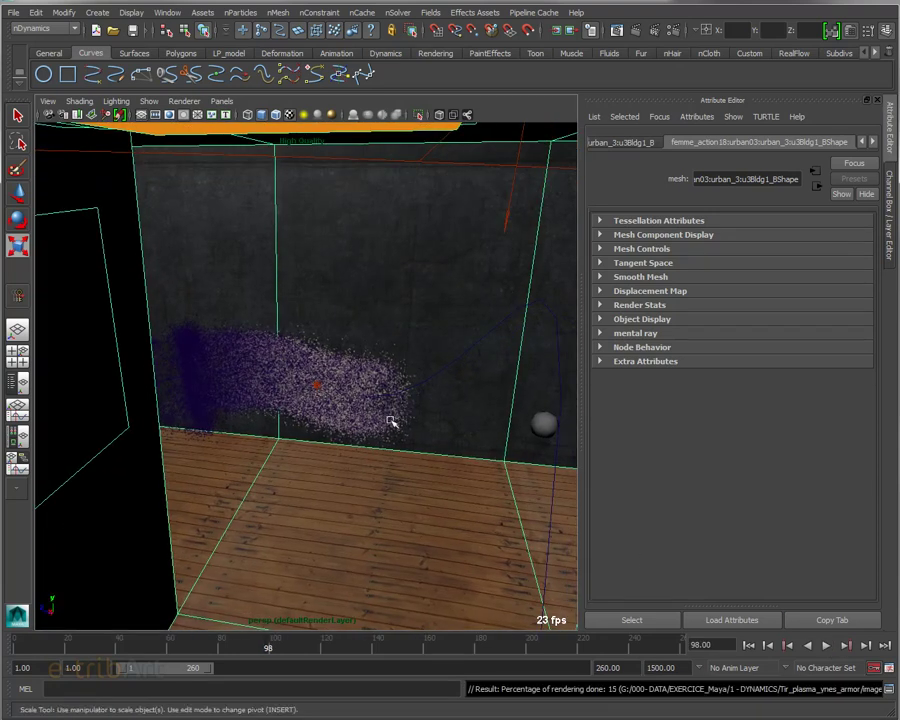
{"action": "left_click", "coordinate": [826, 648]}
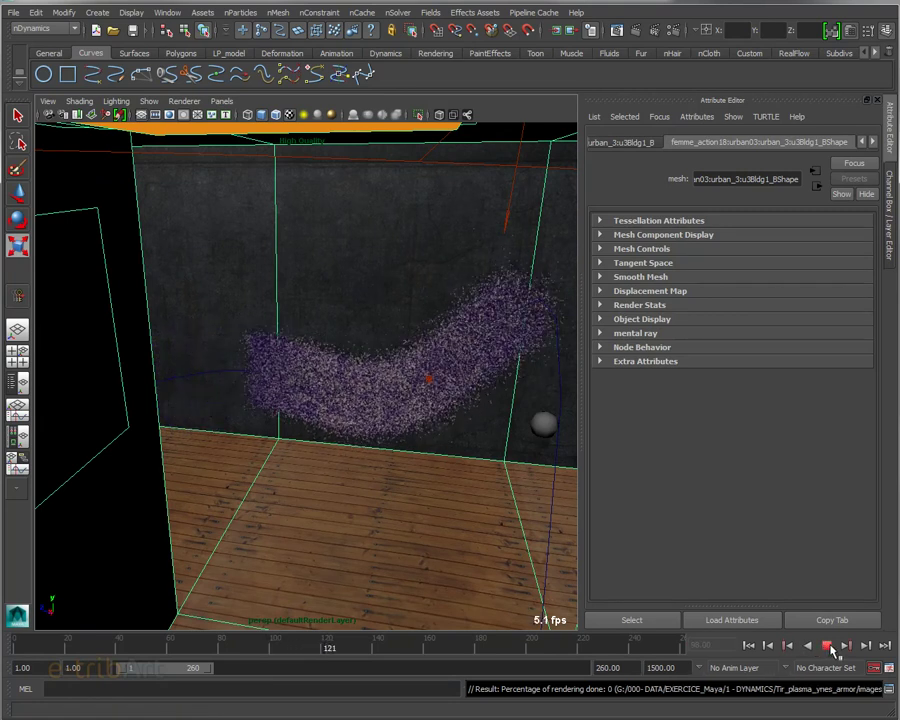
{"action": "left_click", "coordinate": [828, 647]}
Continue playback through frames 143 and 175, adjusting the view to follow the purple stream
{"action": "left_click_drag", "start_coordinate": [529, 493], "coordinate": [516, 486], "text": "alt"}
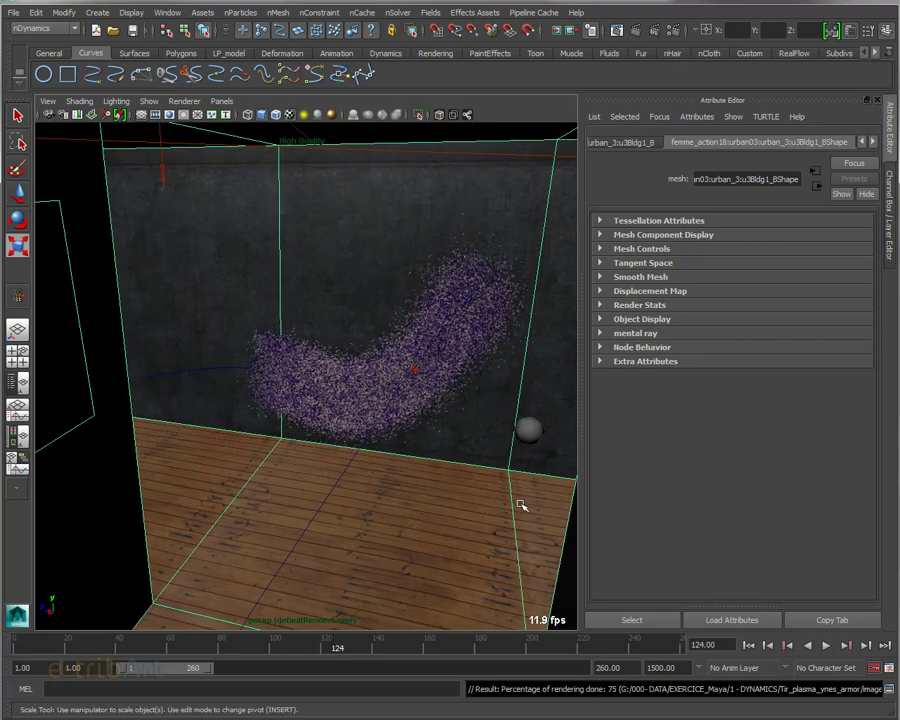
{"action": "left_click", "coordinate": [828, 647]}
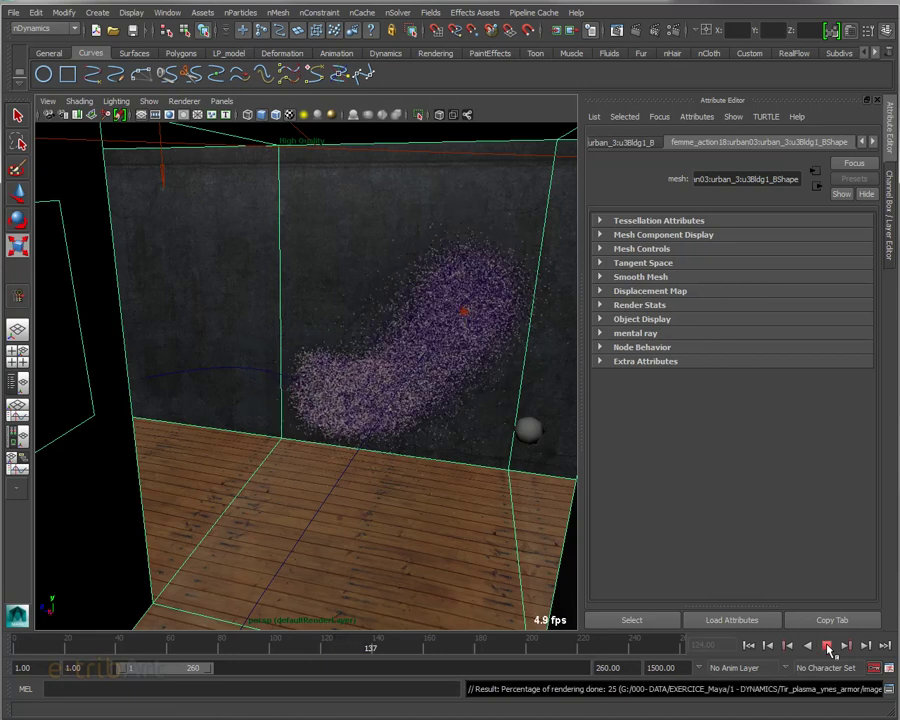
{"action": "key", "text": "Escape"}
{"action": "mouse_move", "coordinate": [462, 492]}
{"action": "left_mouse_down", "text": "alt"}
{"action": "mouse_move", "coordinate": [431, 491]}
{"action": "mouse_move", "coordinate": [464, 490]}
{"action": "left_mouse_up", "text": "alt"}
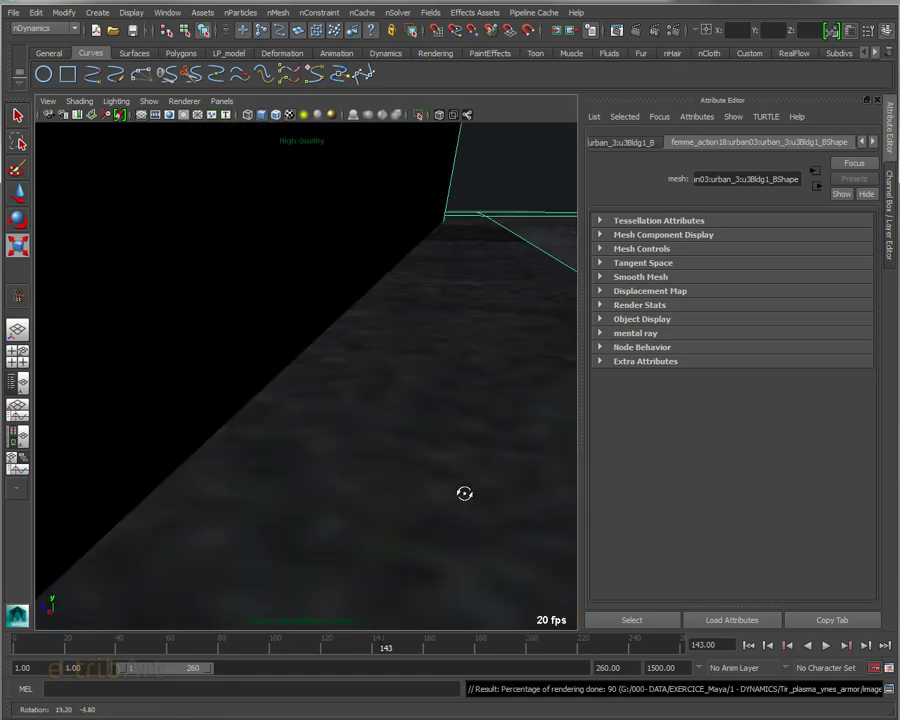
{"action": "scroll", "coordinate": [474, 486], "scroll_direction": "down", "scroll_amount": 5}
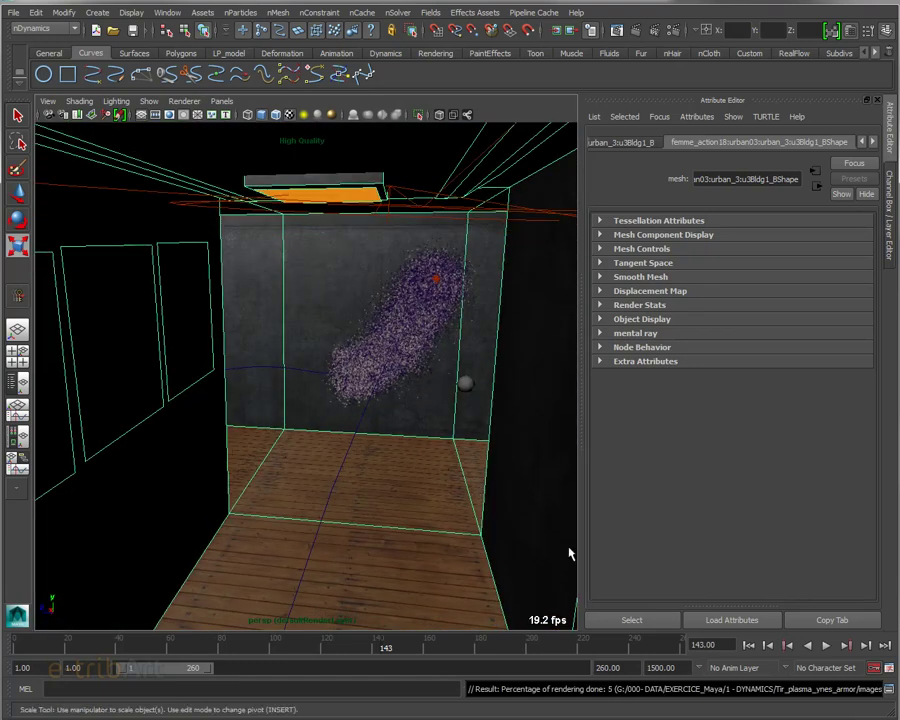
{"action": "left_click", "coordinate": [826, 646]}
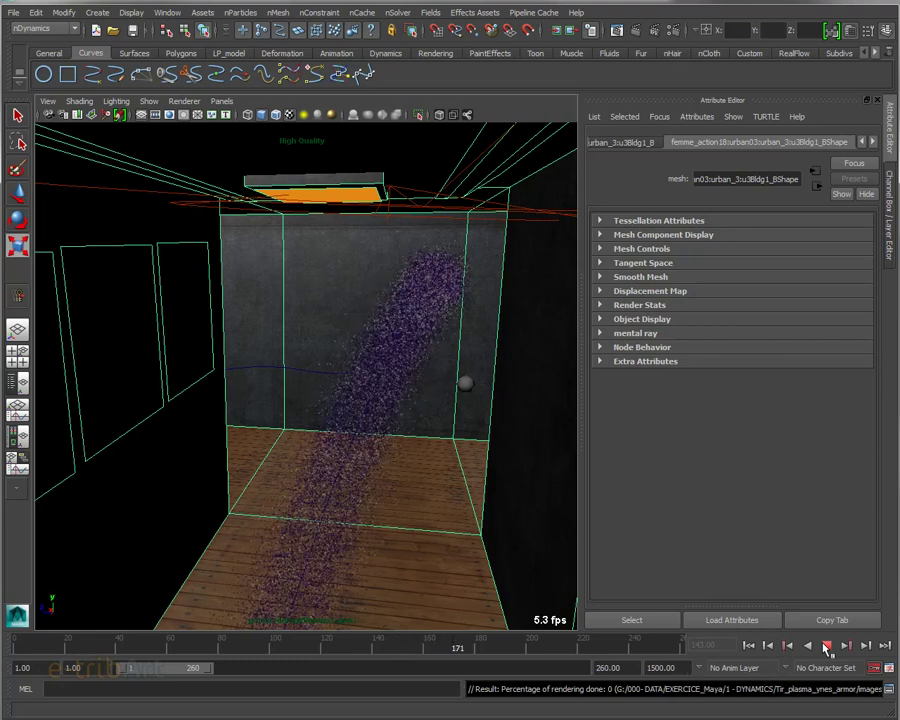
{"action": "left_click", "coordinate": [826, 646]}
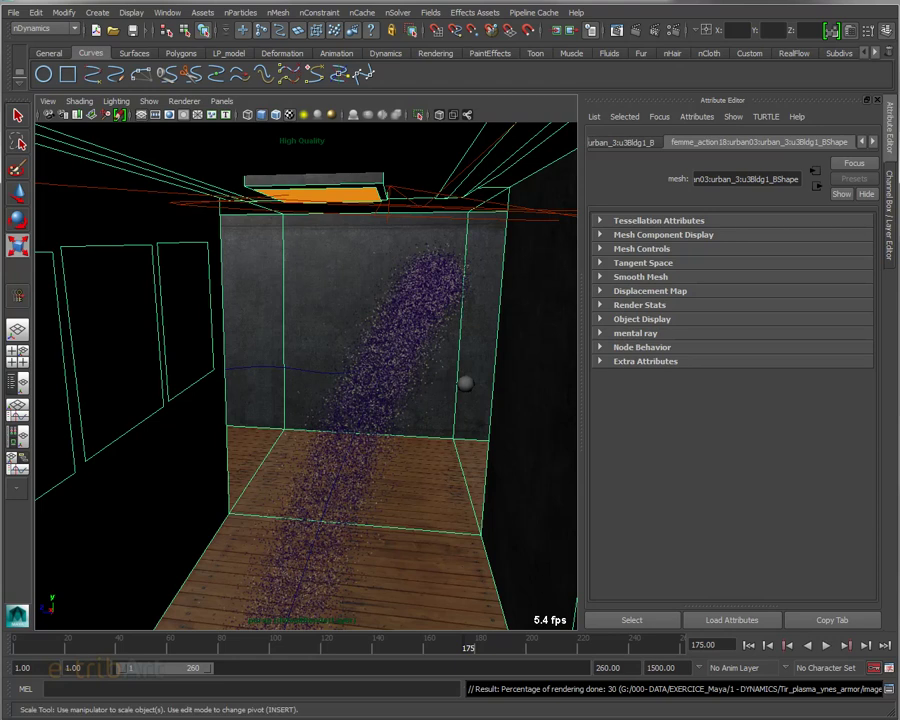
Bring back the Expression Editor, select turbulenceField1 in the Outliner, and browse the Window menu
{"action": "left_click_drag", "start_coordinate": [625, 100], "coordinate": [503, 60]}
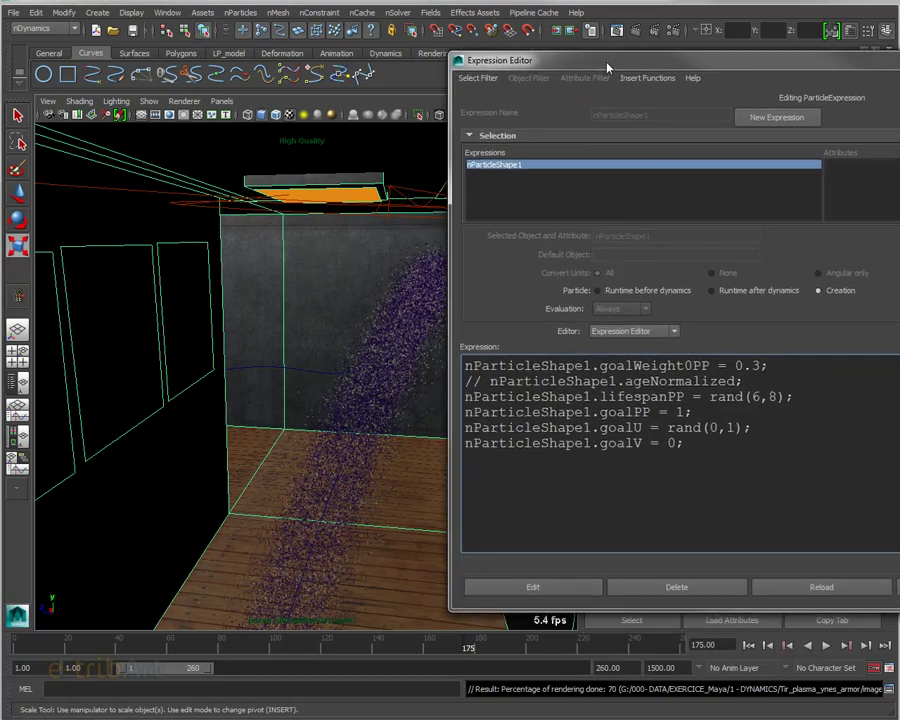
{"action": "mouse_move", "coordinate": [436, 368]}
{"action": "left_mouse_down", "text": "alt"}
{"action": "mouse_move", "coordinate": [408, 403]}
{"action": "mouse_move", "coordinate": [394, 398]}
{"action": "left_mouse_up", "text": "alt"}
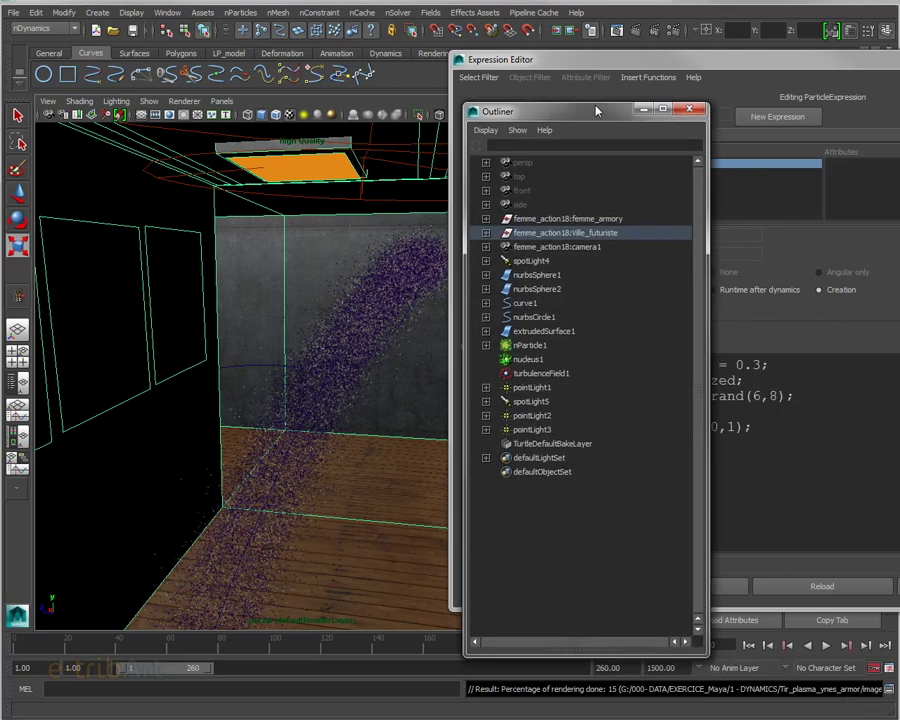
{"action": "left_click_drag", "start_coordinate": [606, 106], "coordinate": [686, 80]}
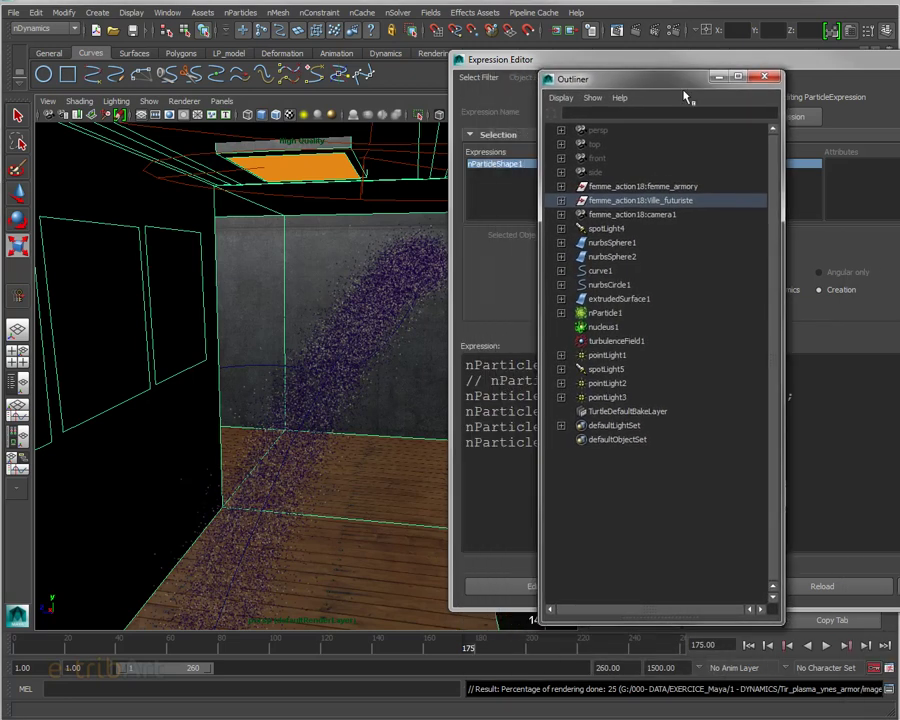
{"action": "left_click", "coordinate": [606, 341]}
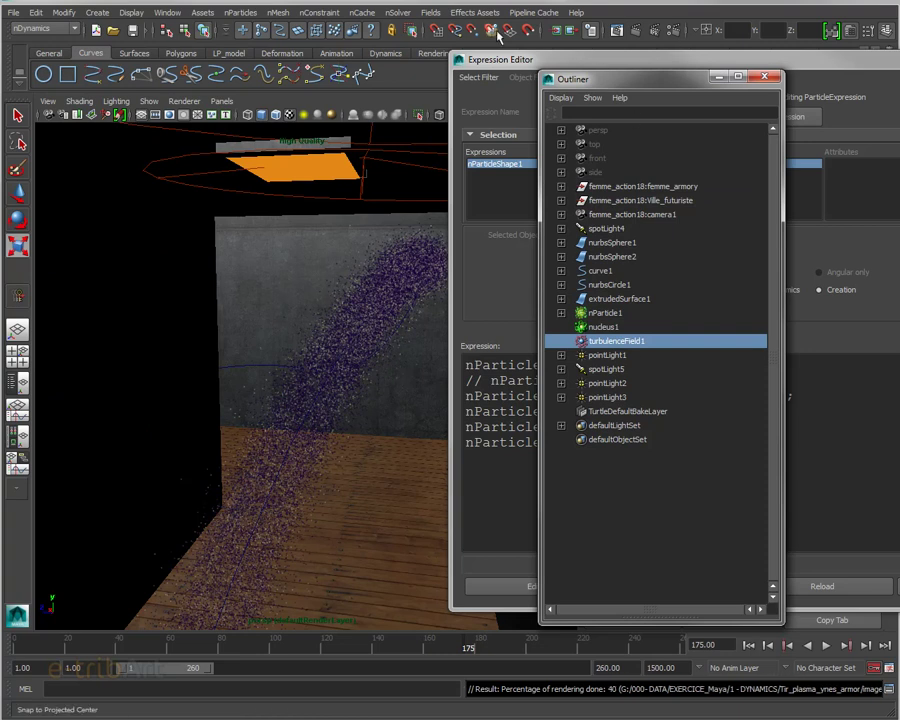
{"action": "left_click", "coordinate": [167, 12]}
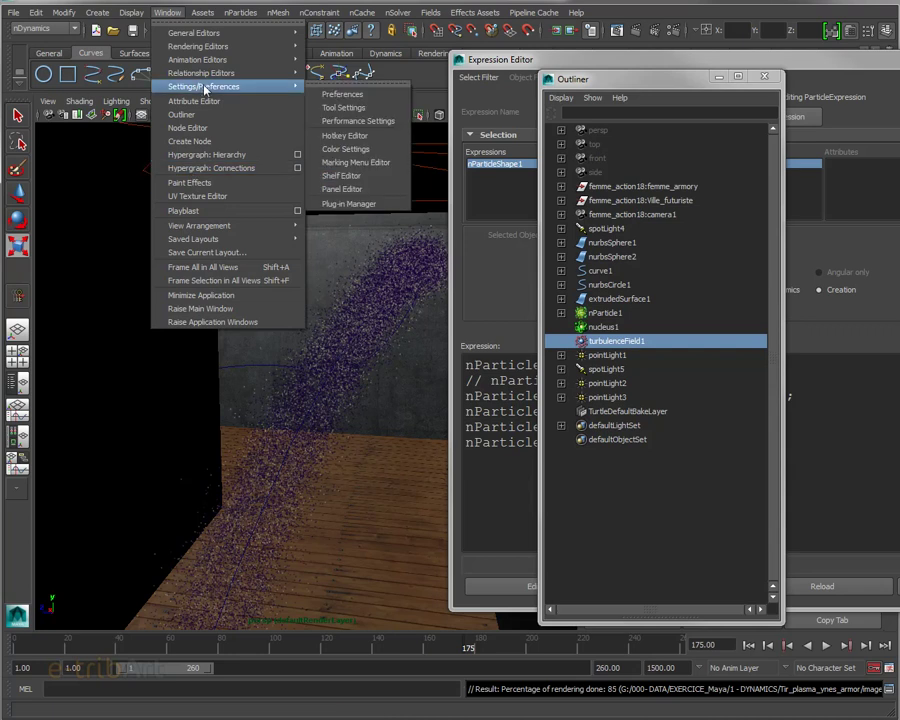
{"action": "mouse_move", "coordinate": [201, 73]}
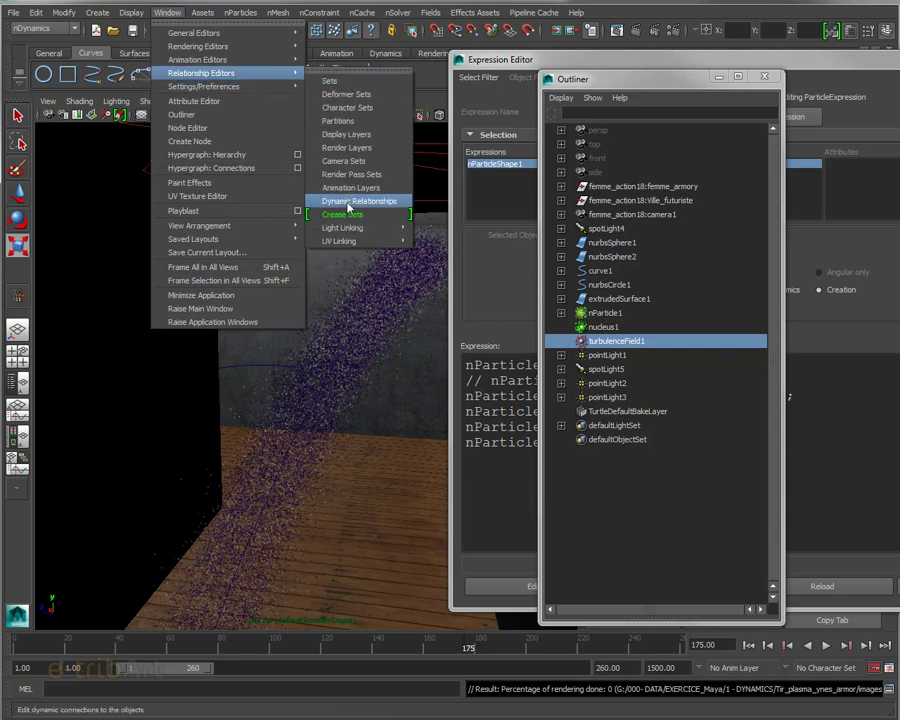
In the Dynamic Relationships Editor, check that turbulenceField1 is listed as a field affecting nParticle1
{"action": "left_click", "coordinate": [349, 205]}
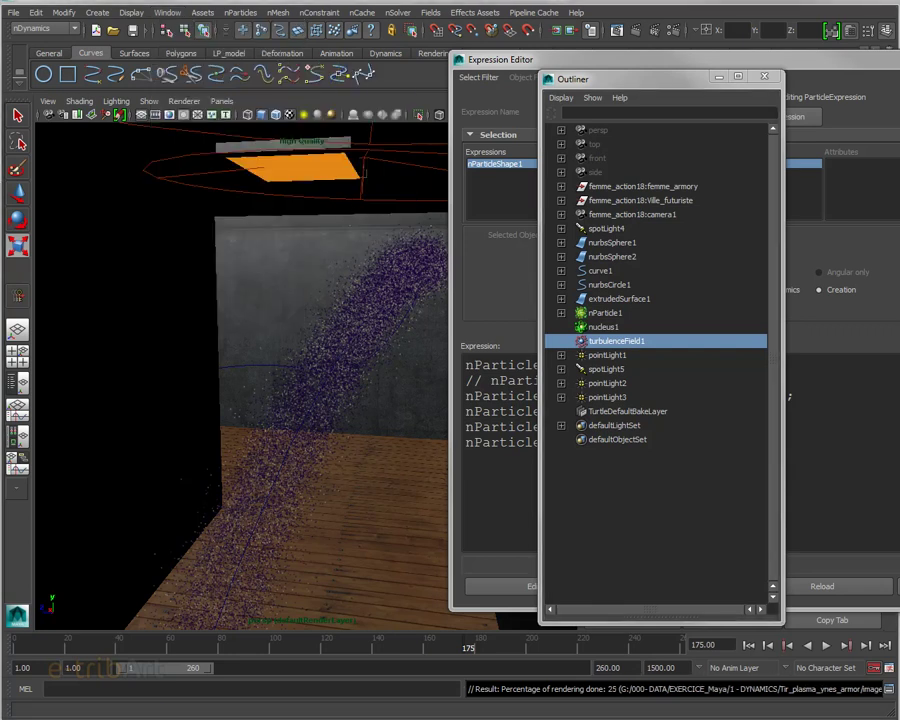
{"action": "left_click_drag", "start_coordinate": [262, 60], "coordinate": [267, 46]}
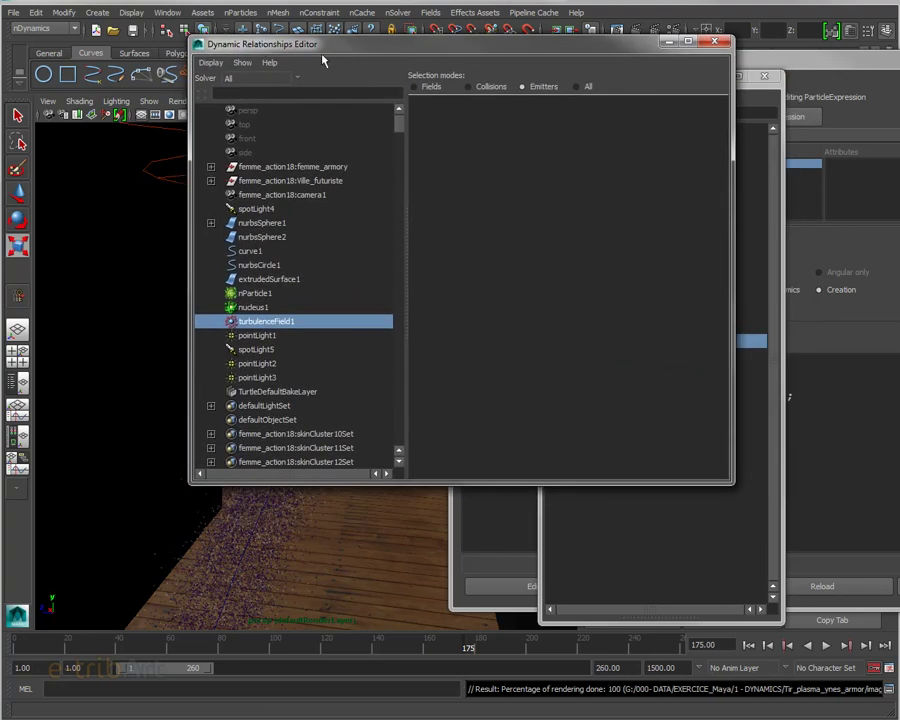
{"action": "left_click", "coordinate": [262, 293]}
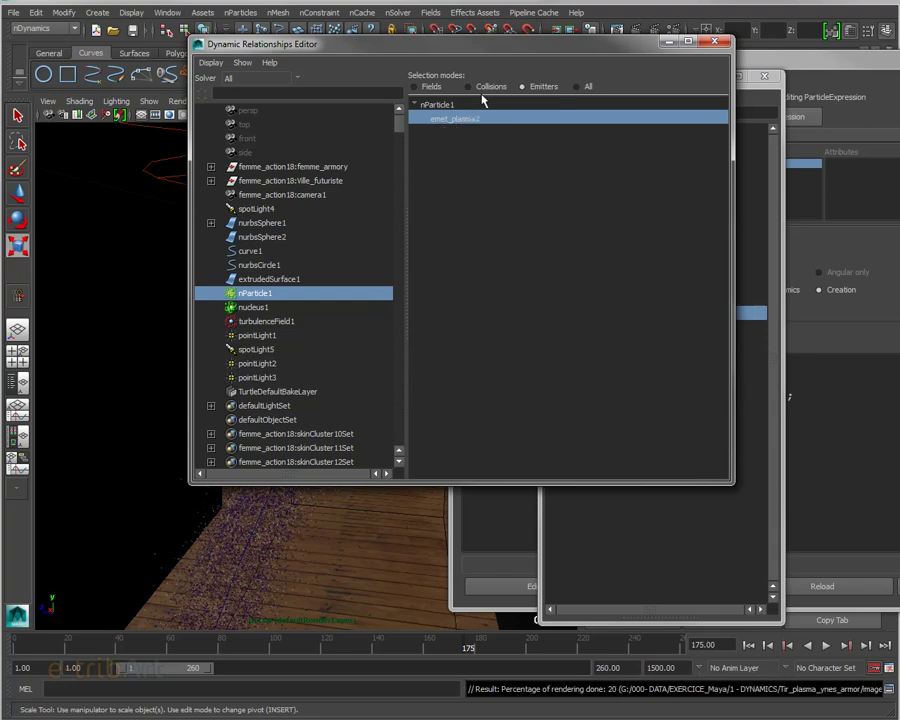
{"action": "left_click", "coordinate": [430, 87]}
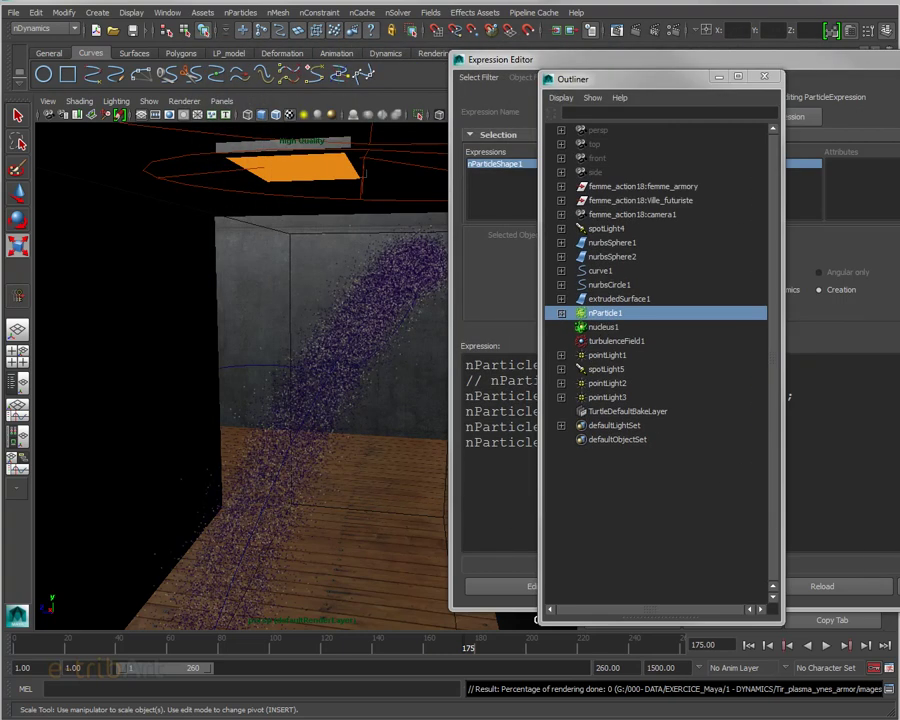
Close the Expression Editor, set turbulenceField1's Magnitude to 800, and close the Outliner
{"action": "key", "text": "alt+F4"}
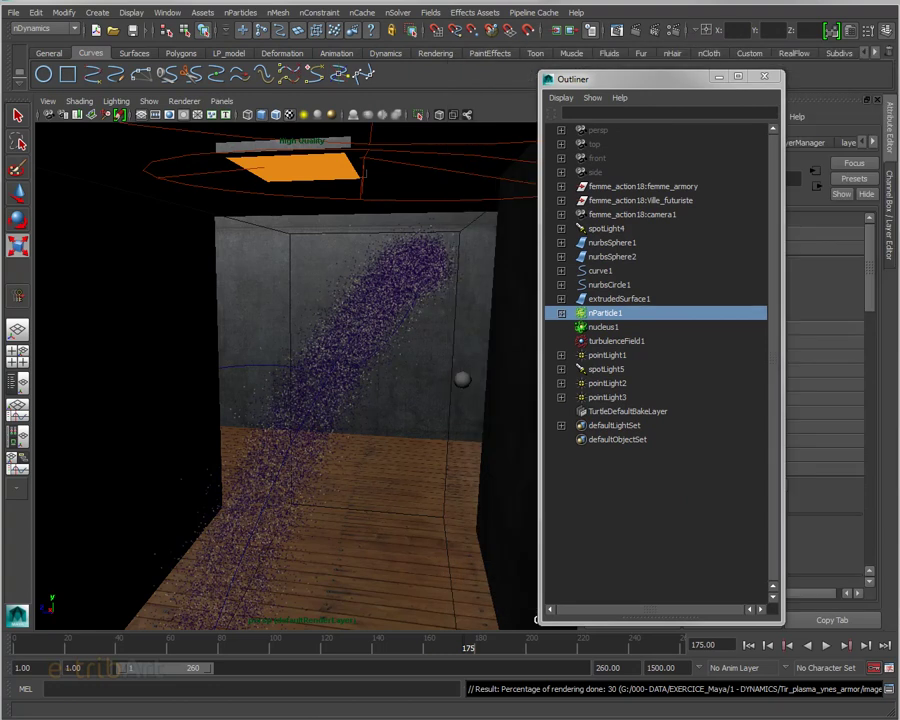
{"action": "left_click_drag", "start_coordinate": [600, 78], "coordinate": [376, 56]}
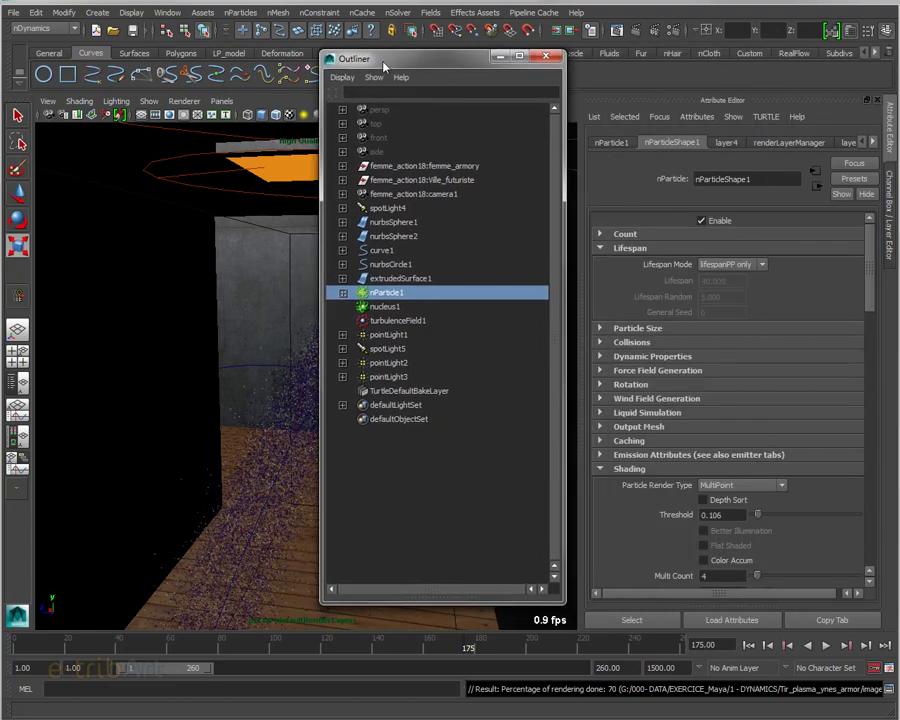
{"action": "left_click", "coordinate": [378, 320]}
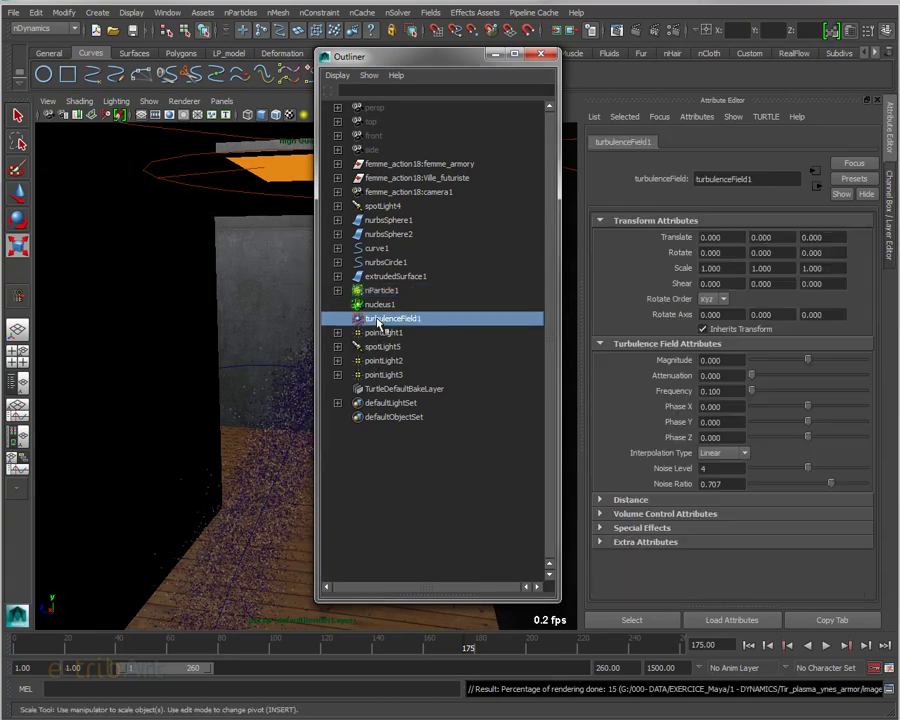
{"action": "double_click", "coordinate": [722, 361]}
{"action": "type", "text": "100"}
{"action": "key", "text": "BackSpace"}
{"action": "key", "text": "BackSpace"}
{"action": "key", "text": "BackSpace"}
{"action": "type", "text": "800"}
{"action": "key", "text": "Return"}
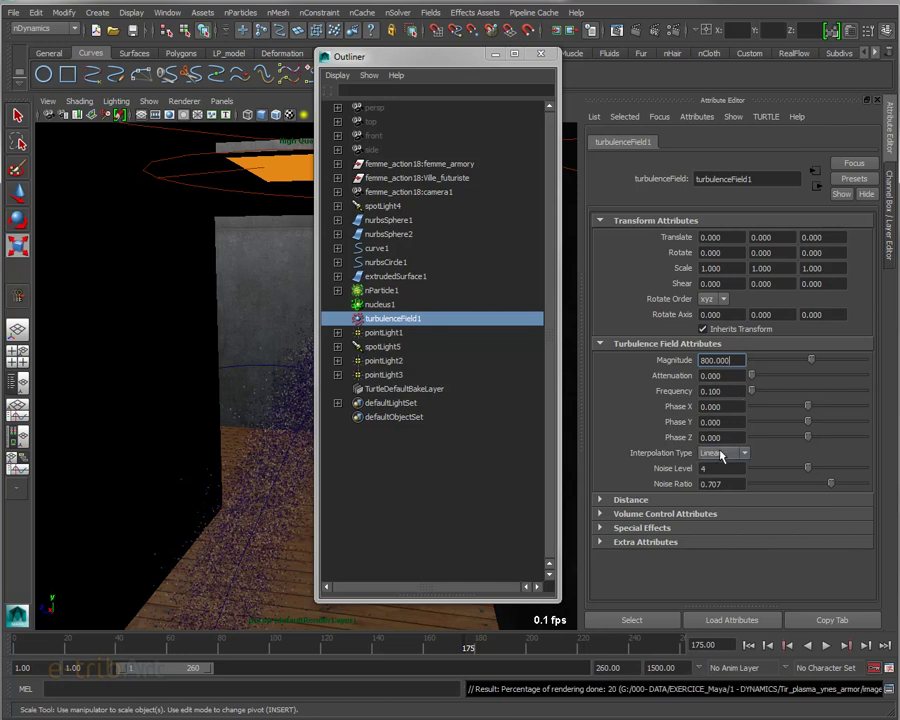
{"action": "left_click_drag", "start_coordinate": [398, 57], "coordinate": [540, 77]}
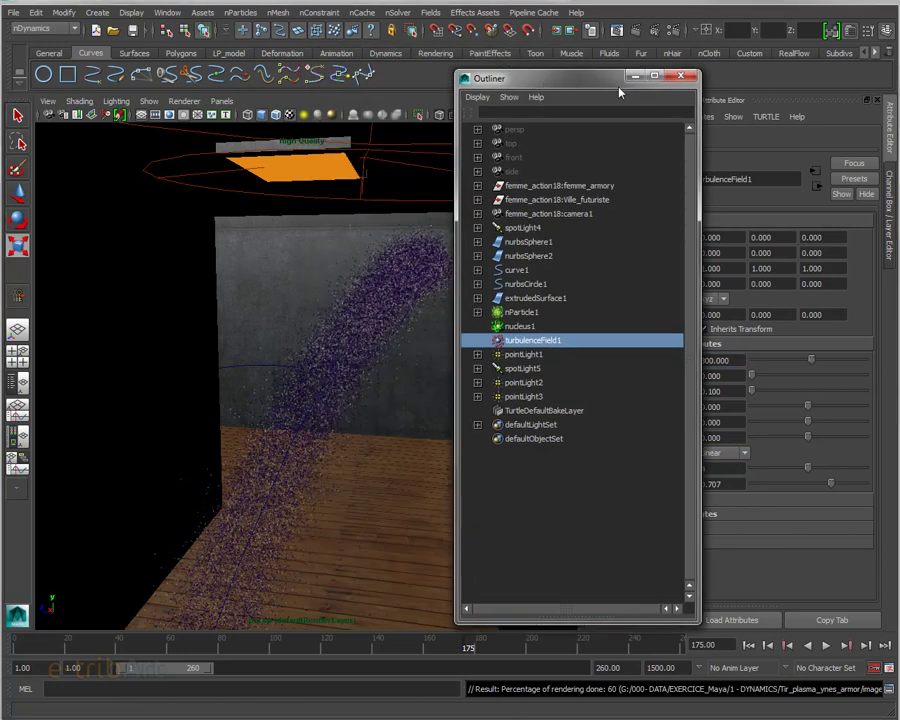
{"action": "left_click", "coordinate": [683, 73]}
Play the simulation from frame 1 with Magnitude 800, then inspect the turbulence field close up
{"action": "left_click", "coordinate": [748, 645]}
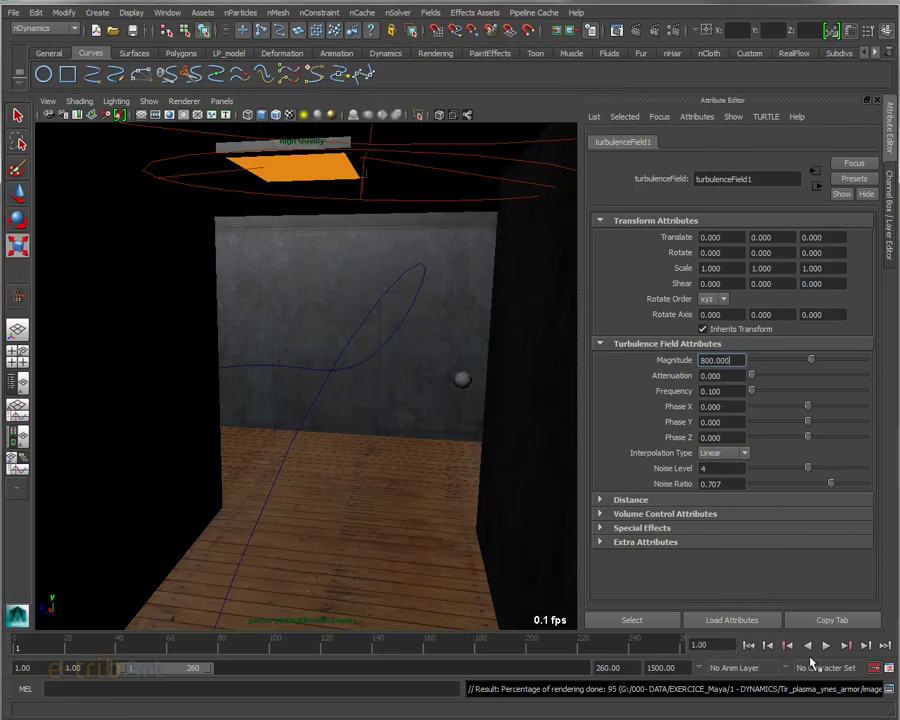
{"action": "left_click", "coordinate": [826, 646]}
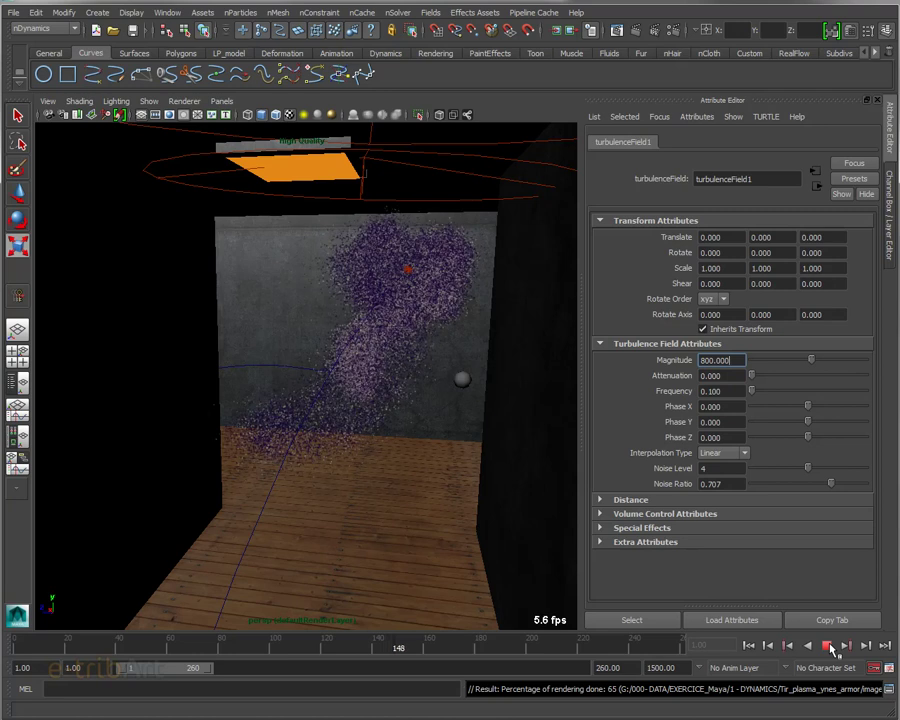
{"action": "left_click", "coordinate": [829, 645]}
{"action": "mouse_move", "coordinate": [377, 532]}
{"action": "left_mouse_down", "text": "alt"}
{"action": "mouse_move", "coordinate": [383, 541]}
{"action": "mouse_move", "coordinate": [361, 545]}
{"action": "left_mouse_up", "text": "alt"}
{"action": "key", "text": "f"}
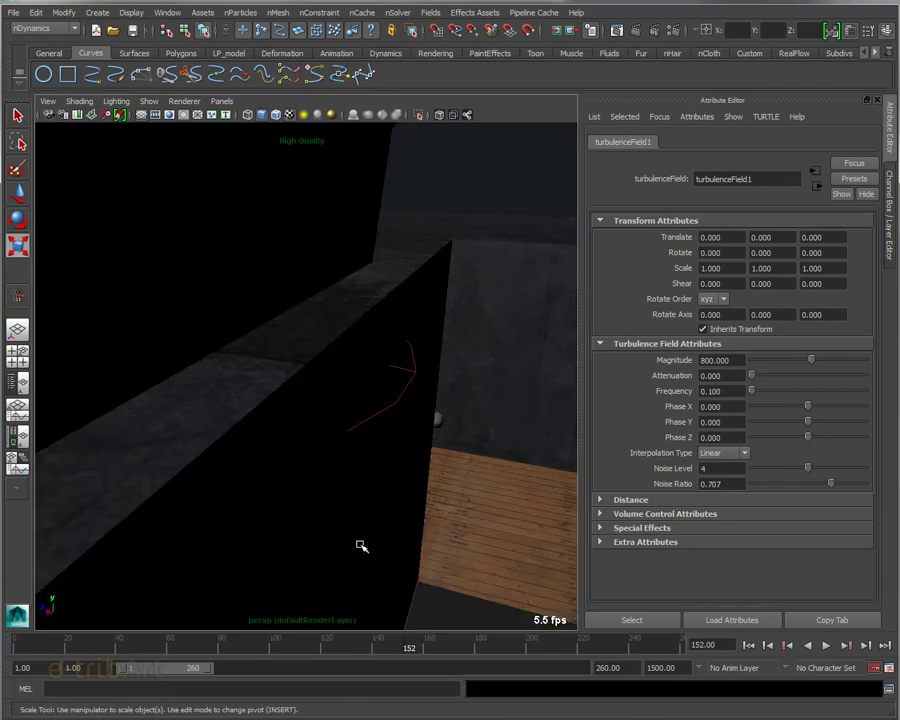
{"action": "left_click_drag", "start_coordinate": [360, 545], "coordinate": [323, 533], "text": "alt"}
{"action": "middle_click_drag", "start_coordinate": [323, 533], "coordinate": [484, 536], "text": "alt"}
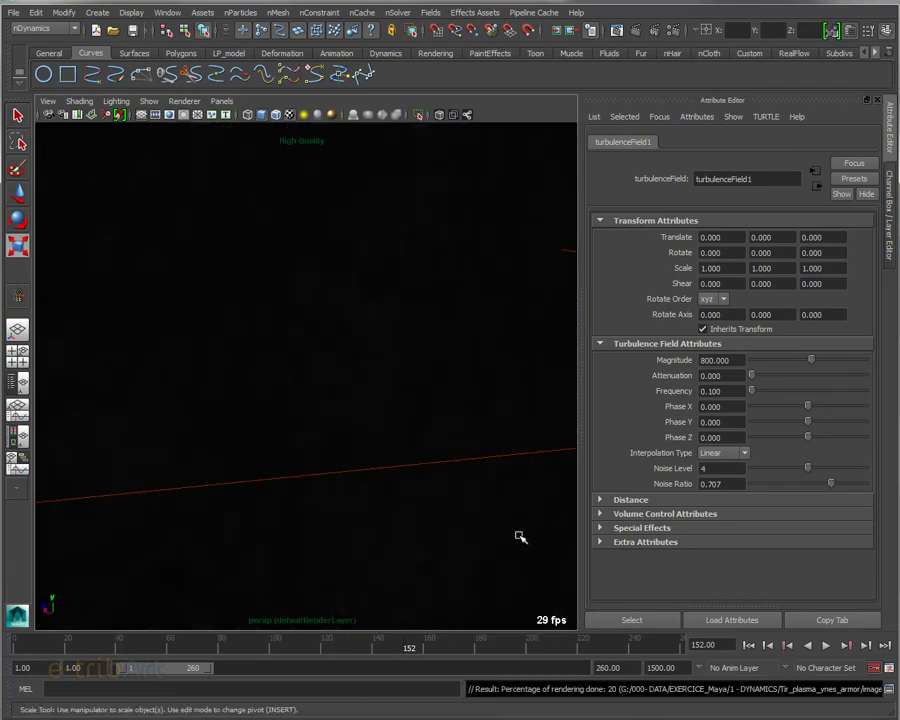
{"action": "scroll", "coordinate": [515, 535], "scroll_direction": "down", "scroll_amount": 5}
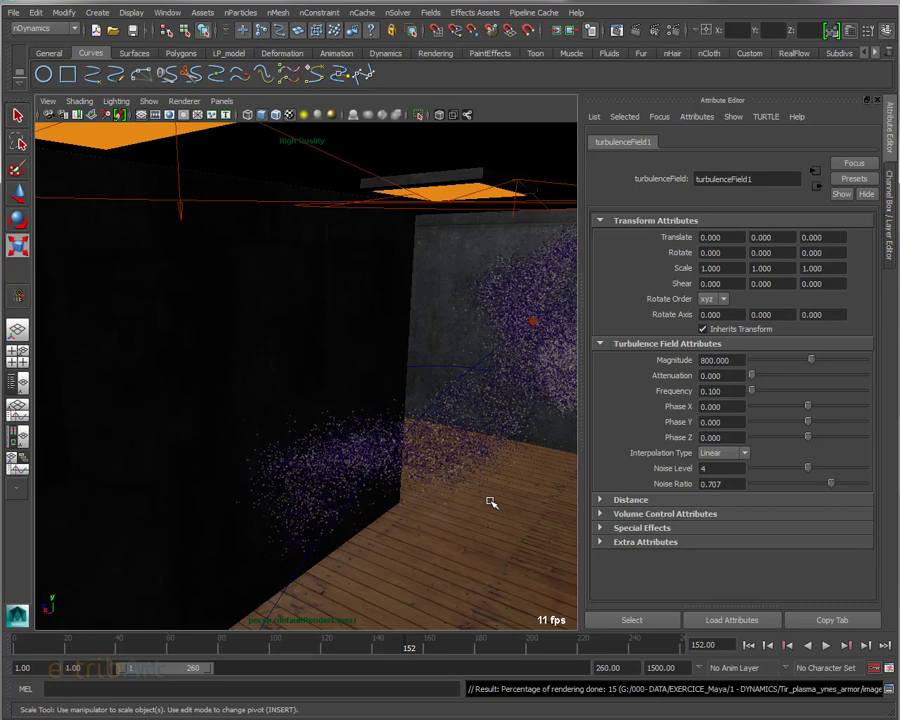
Resume playback, stop it, and rewind the simulation to frame 1
{"action": "left_click", "coordinate": [826, 646]}
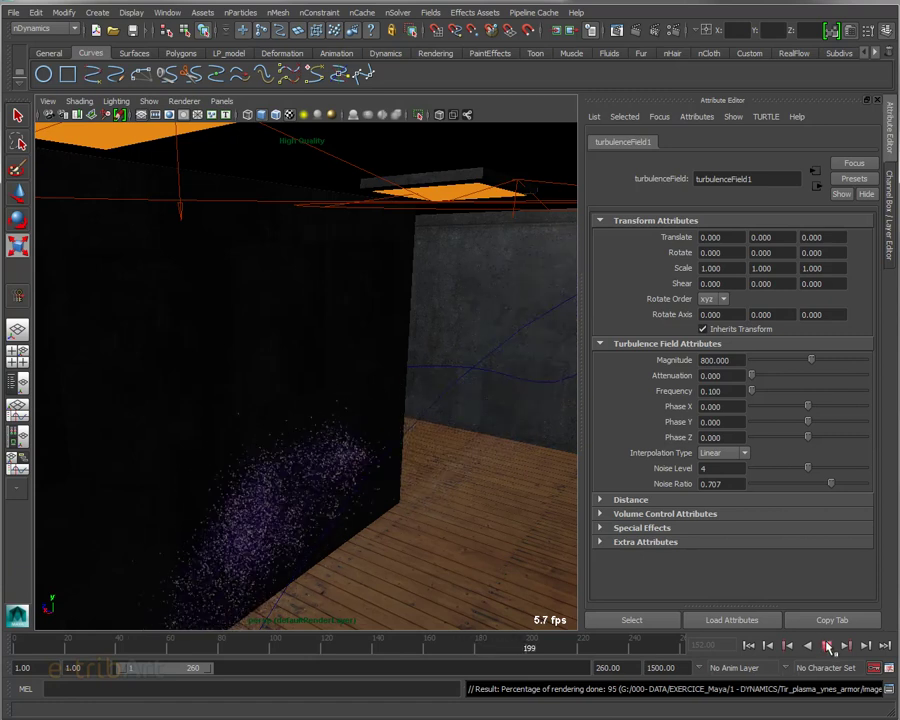
{"action": "left_click", "coordinate": [827, 646]}
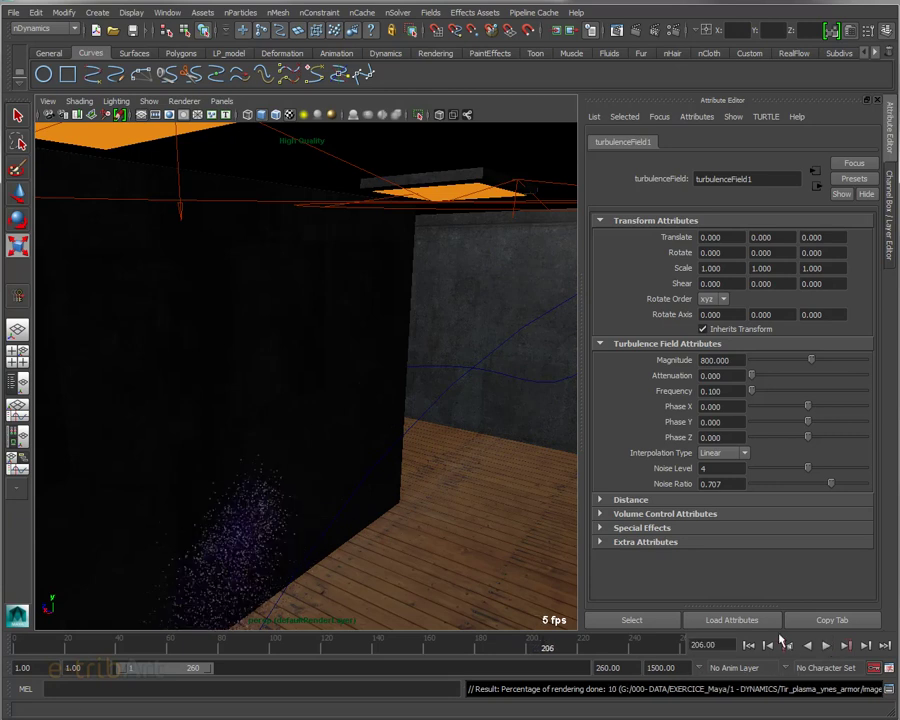
{"action": "left_click", "coordinate": [748, 646]}
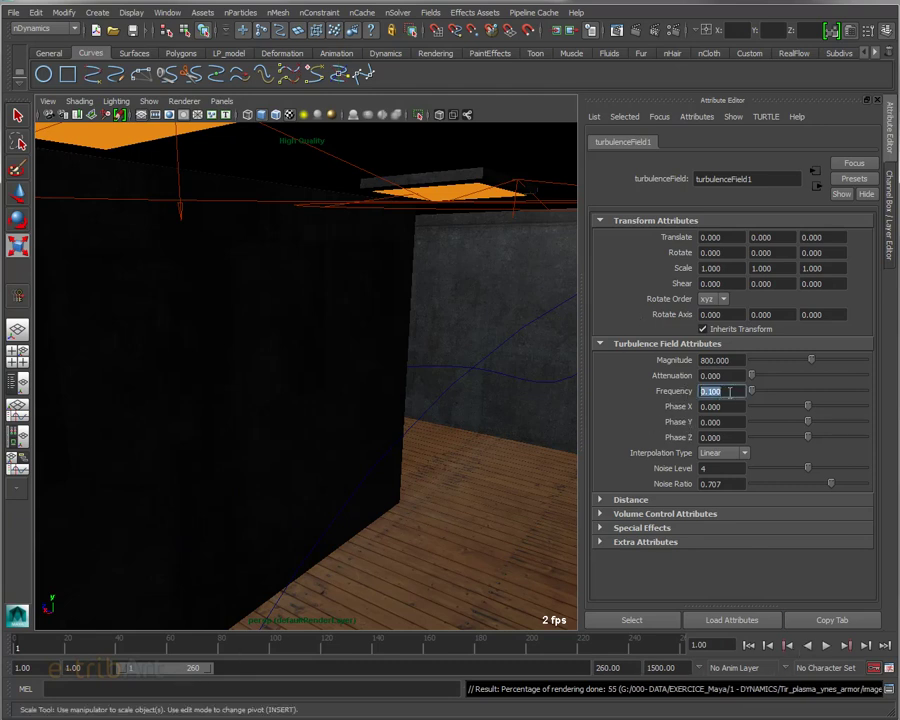
{"action": "type", "text": "1"}
Apply a turbulence Frequency of 1 and watch the particle stream play to frame 161 from several angles
{"action": "key", "text": "Return"}
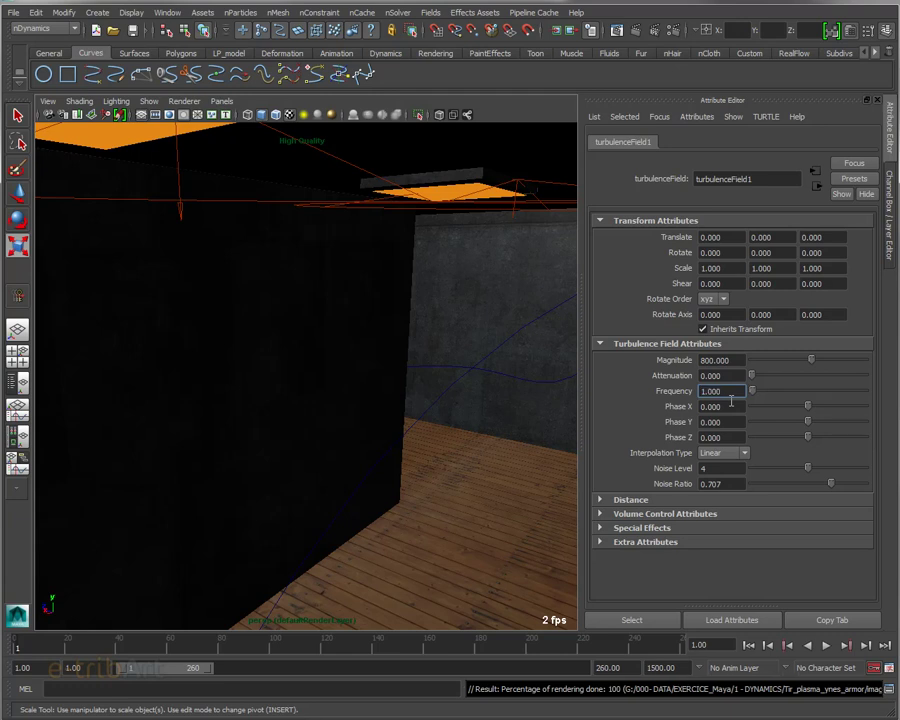
{"action": "left_click", "coordinate": [826, 646]}
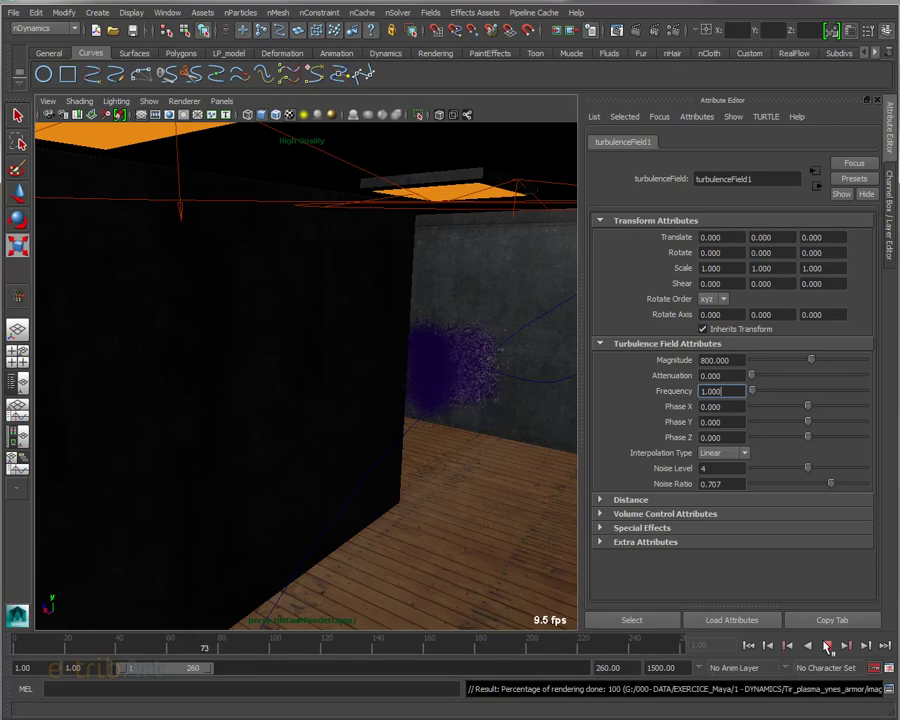
{"action": "mouse_move", "coordinate": [456, 490]}
{"action": "left_mouse_down", "text": "alt"}
{"action": "mouse_move", "coordinate": [491, 492]}
{"action": "mouse_move", "coordinate": [404, 492]}
{"action": "mouse_move", "coordinate": [410, 486]}
{"action": "left_mouse_up", "text": "alt"}
{"action": "right_click_drag", "start_coordinate": [410, 486], "coordinate": [474, 516], "text": "alt"}
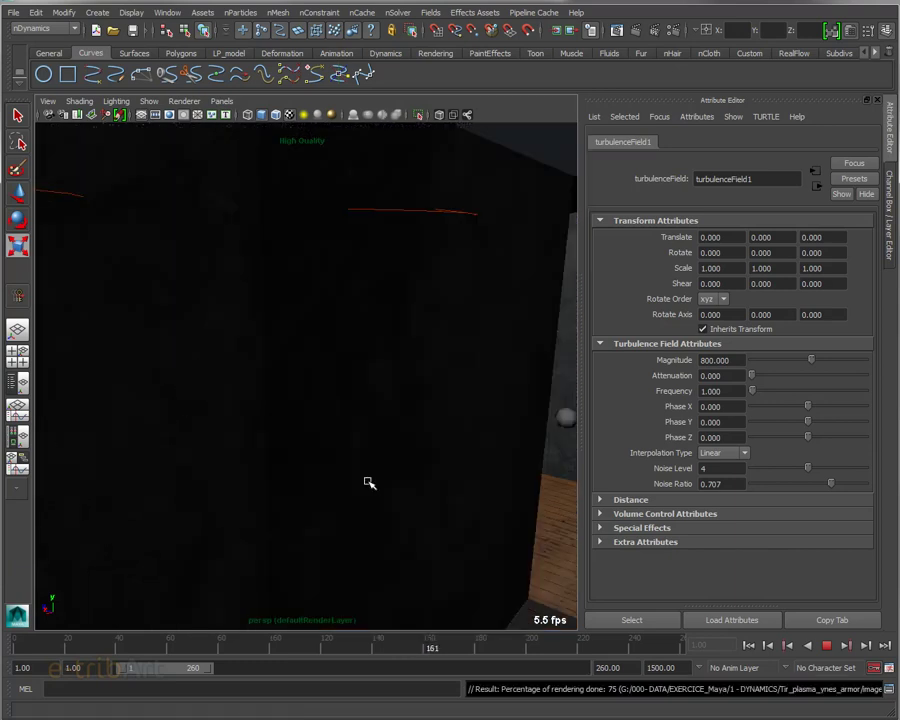
{"action": "left_click_drag", "start_coordinate": [370, 483], "coordinate": [402, 482], "text": "alt"}
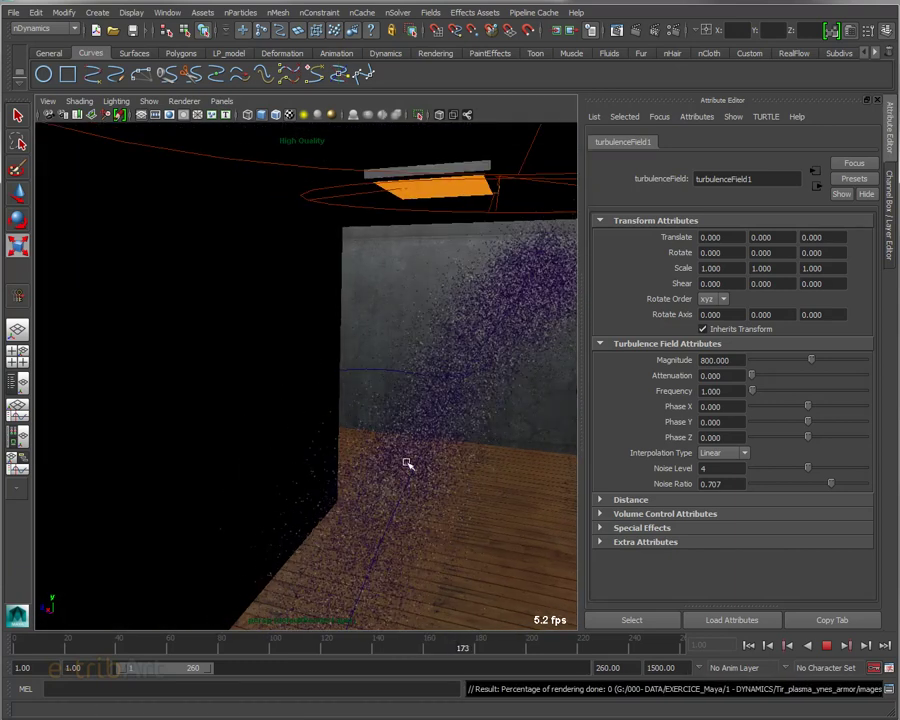
Set the turbulence Frequency to 0.01 and replay the simulation from the start
{"action": "left_click", "coordinate": [826, 646]}
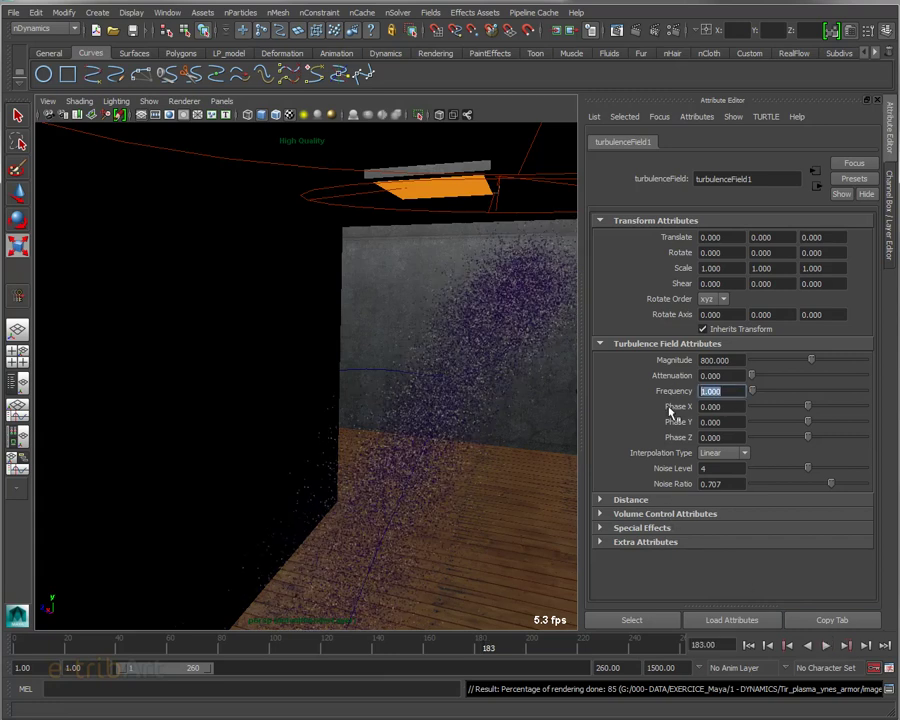
{"action": "type", "text": "0.0"}
{"action": "left_click", "coordinate": [751, 650]}
{"action": "left_click", "coordinate": [826, 646]}
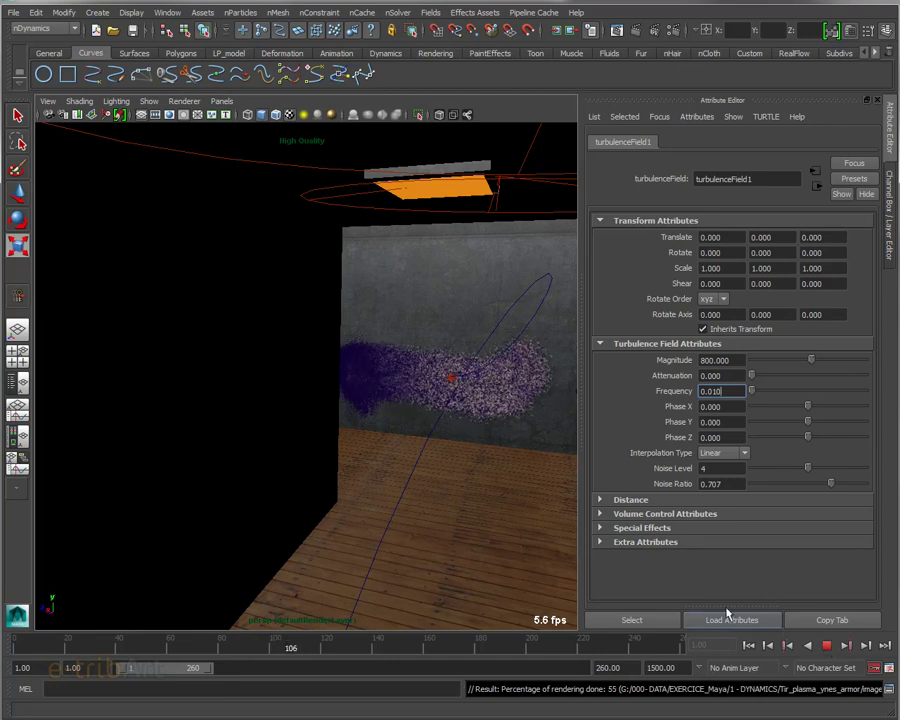
Raise the turbulence Magnitude to 1072.05, view the wall head-on, and restart playback
{"action": "mouse_move", "coordinate": [811, 360]}
{"action": "left_mouse_down"}
{"action": "mouse_move", "coordinate": [840, 364]}
{"action": "mouse_move", "coordinate": [826, 369]}
{"action": "left_mouse_up"}
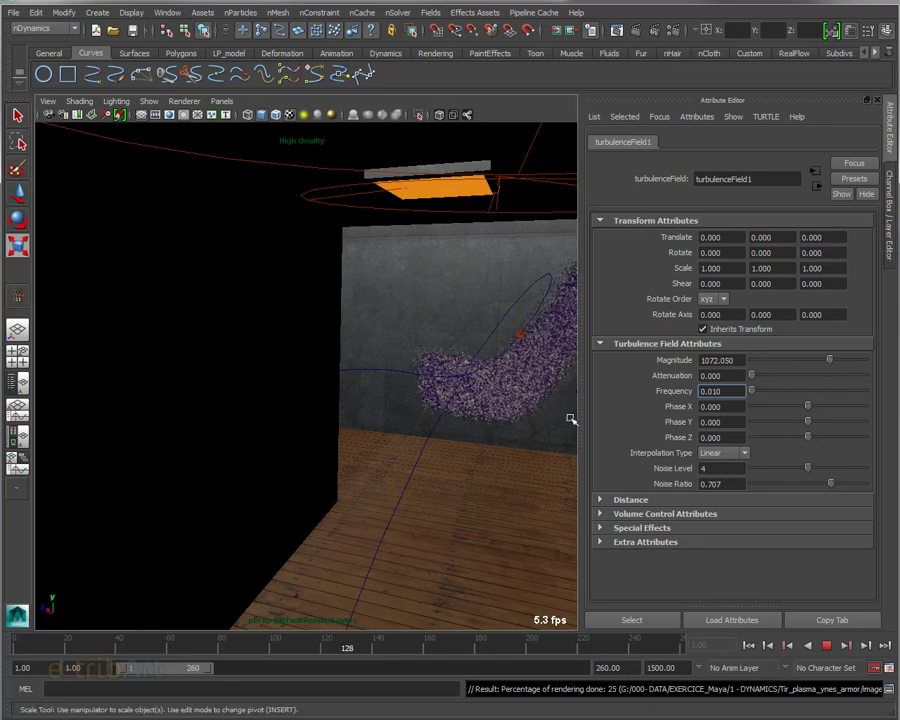
{"action": "mouse_move", "coordinate": [474, 447]}
{"action": "left_mouse_down", "text": "alt"}
{"action": "mouse_move", "coordinate": [488, 444]}
{"action": "mouse_move", "coordinate": [405, 455]}
{"action": "left_mouse_up", "text": "alt"}
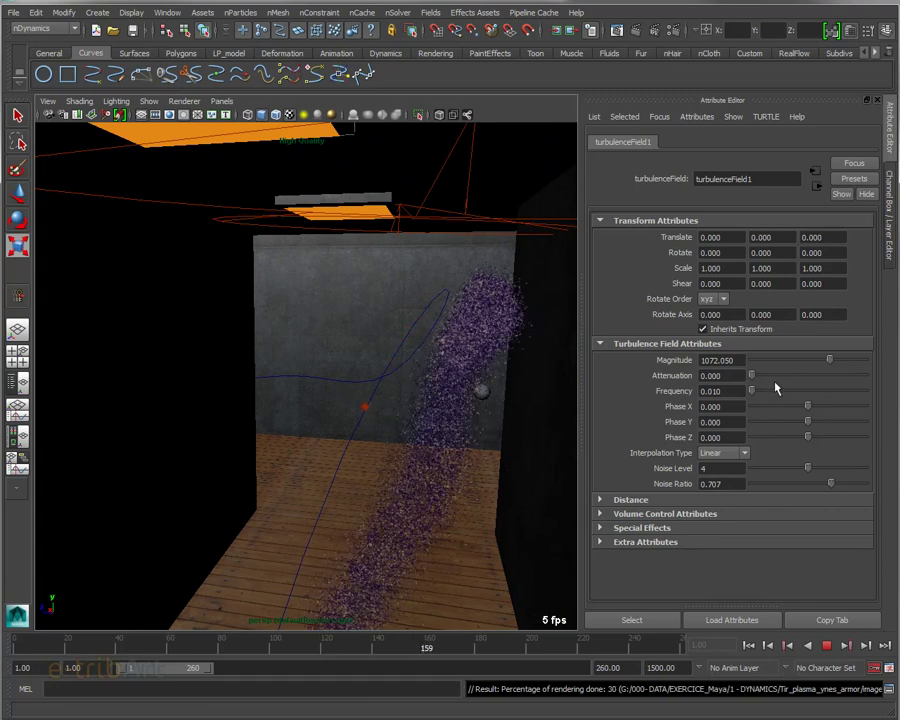
{"action": "left_click", "coordinate": [748, 645]}
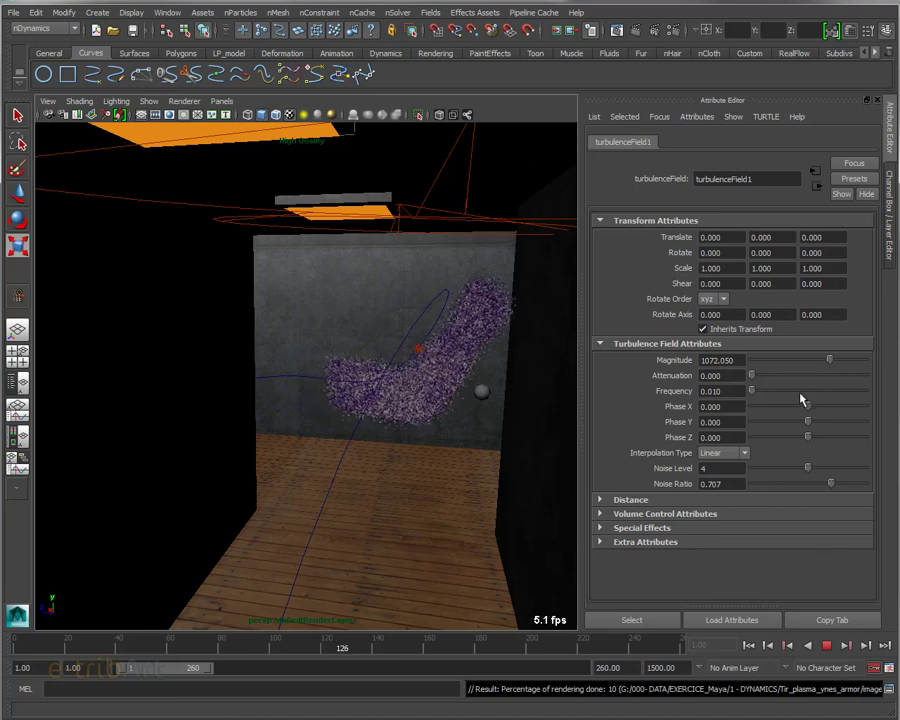
Lower the turbulence Magnitude to 776.398, stop playback, and select the Frequency field for editing
{"action": "left_click_drag", "start_coordinate": [826, 358], "coordinate": [809, 374]}
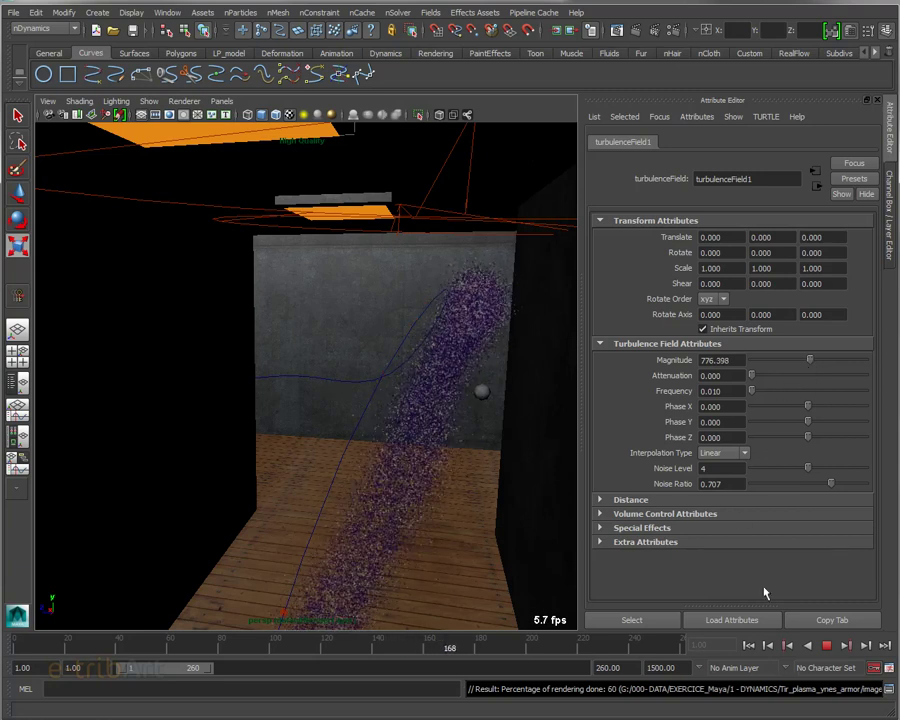
{"action": "left_click", "coordinate": [827, 645]}
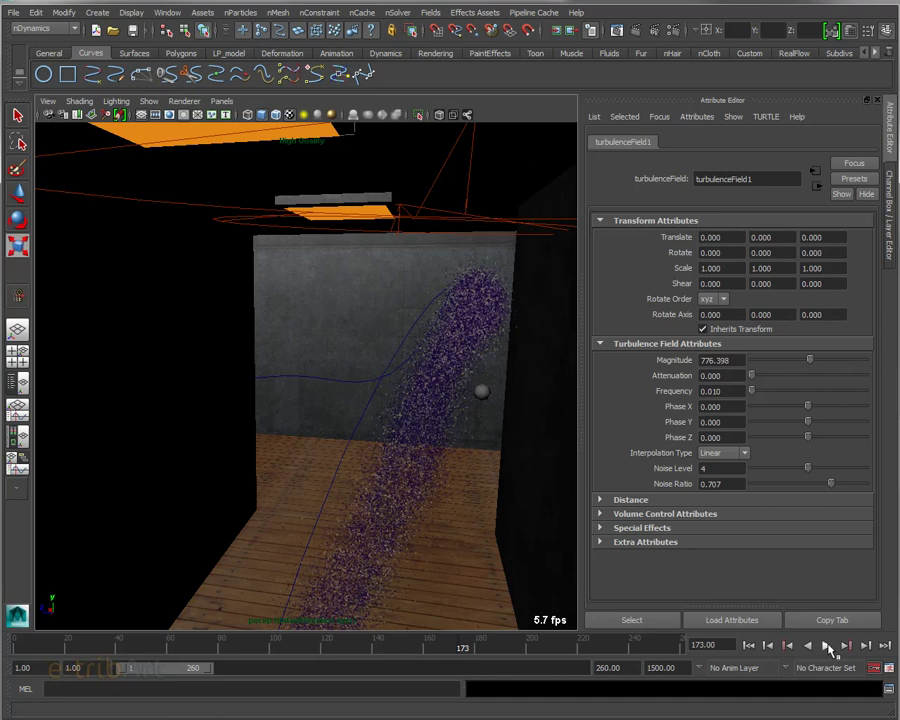
{"action": "left_click", "coordinate": [731, 391]}
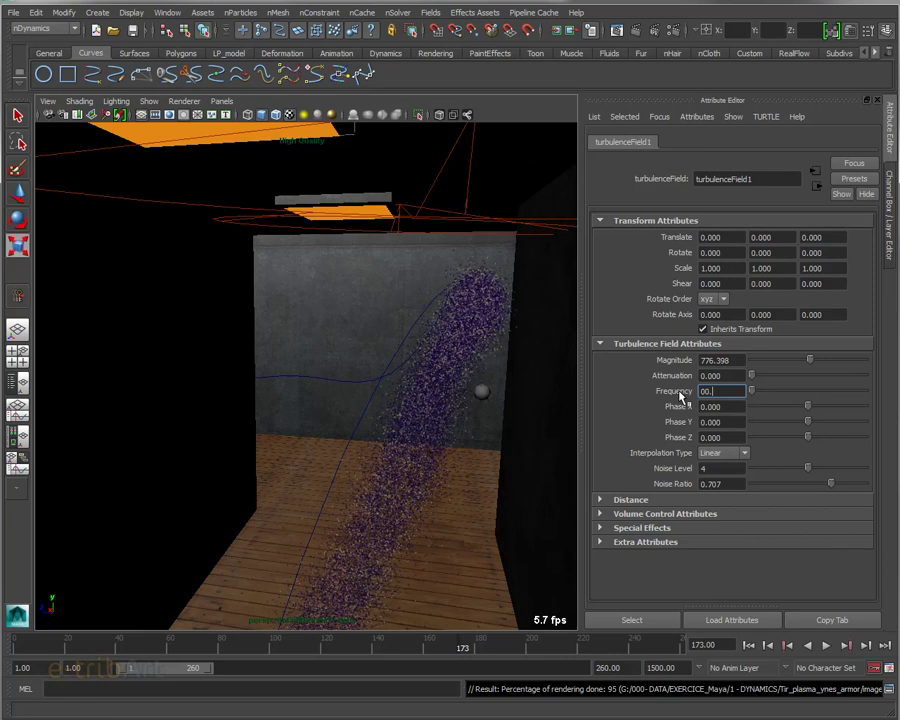
Enter a turbulence Frequency of 0.5 and replay the simulation from frame 1 up to frame 121
{"action": "type", "text": "5"}
{"action": "left_click", "coordinate": [744, 654]}
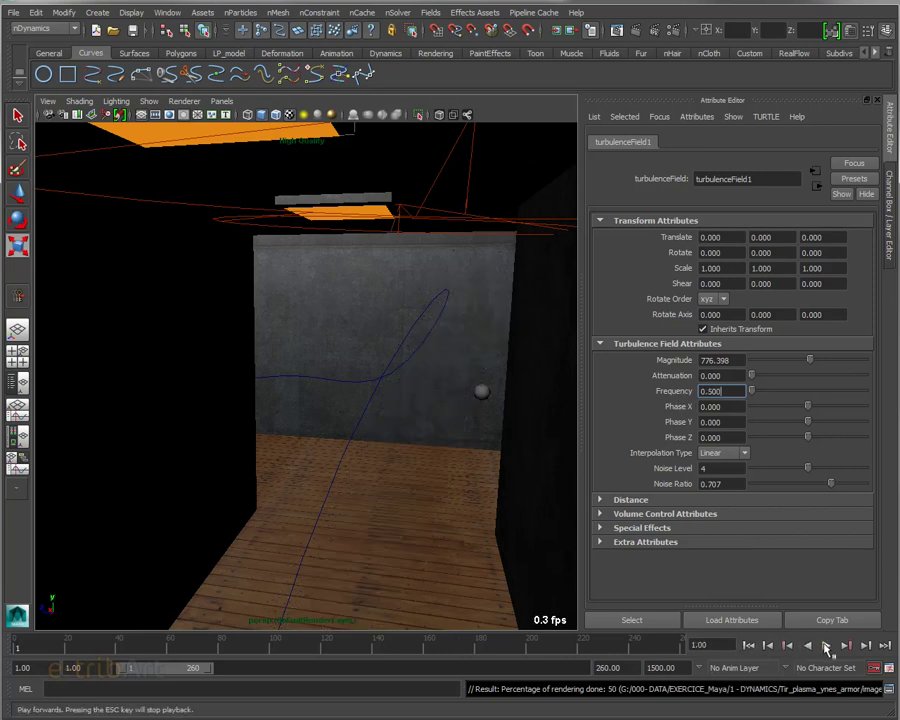
{"action": "left_click", "coordinate": [826, 646]}
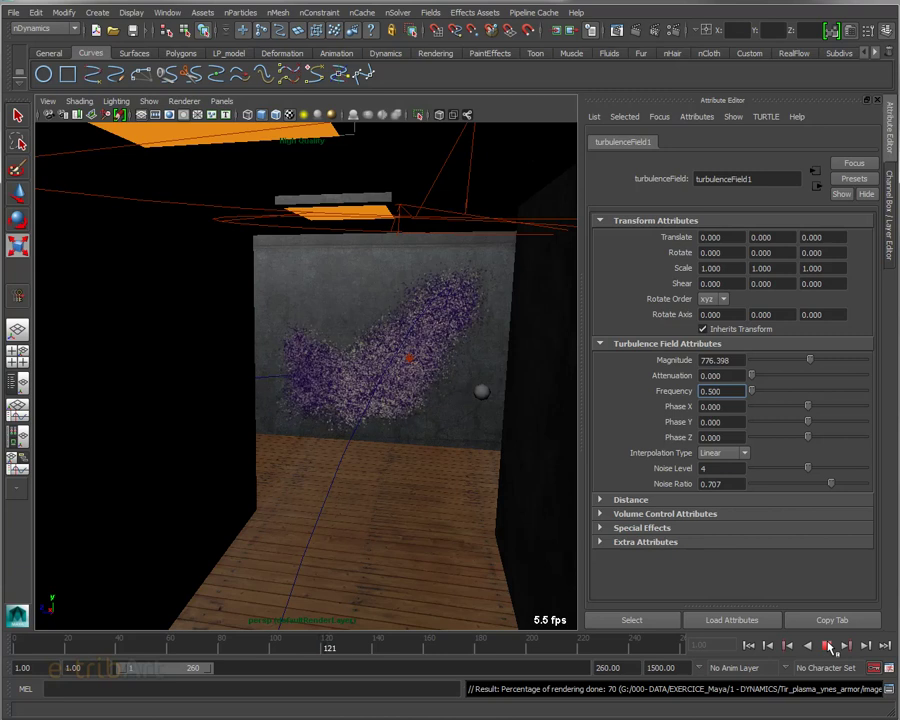
{"action": "left_click", "coordinate": [827, 646]}
Orbit around the particle cloud and select the motion-path curve to show curveShape1's attributes
{"action": "mouse_move", "coordinate": [402, 462]}
{"action": "left_mouse_down", "text": "alt"}
{"action": "mouse_move", "coordinate": [436, 480]}
{"action": "mouse_move", "coordinate": [541, 484]}
{"action": "left_mouse_up", "text": "alt"}
{"action": "mouse_move", "coordinate": [478, 482]}
{"action": "left_mouse_down", "text": "alt"}
{"action": "mouse_move", "coordinate": [468, 476]}
{"action": "mouse_move", "coordinate": [492, 466]}
{"action": "mouse_move", "coordinate": [408, 552]}
{"action": "mouse_move", "coordinate": [402, 531]}
{"action": "mouse_move", "coordinate": [440, 522]}
{"action": "mouse_move", "coordinate": [472, 534]}
{"action": "left_mouse_up", "text": "alt"}
{"action": "mouse_move", "coordinate": [389, 536]}
{"action": "left_mouse_down", "text": "alt"}
{"action": "mouse_move", "coordinate": [411, 530]}
{"action": "mouse_move", "coordinate": [373, 530]}
{"action": "left_mouse_up", "text": "alt"}
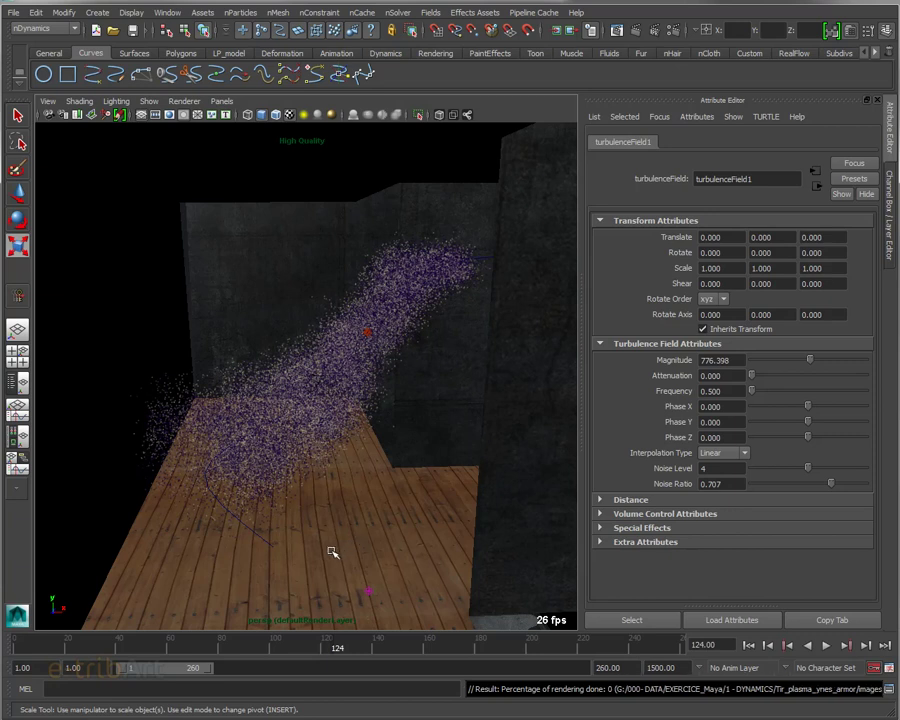
{"action": "left_click", "coordinate": [267, 551]}
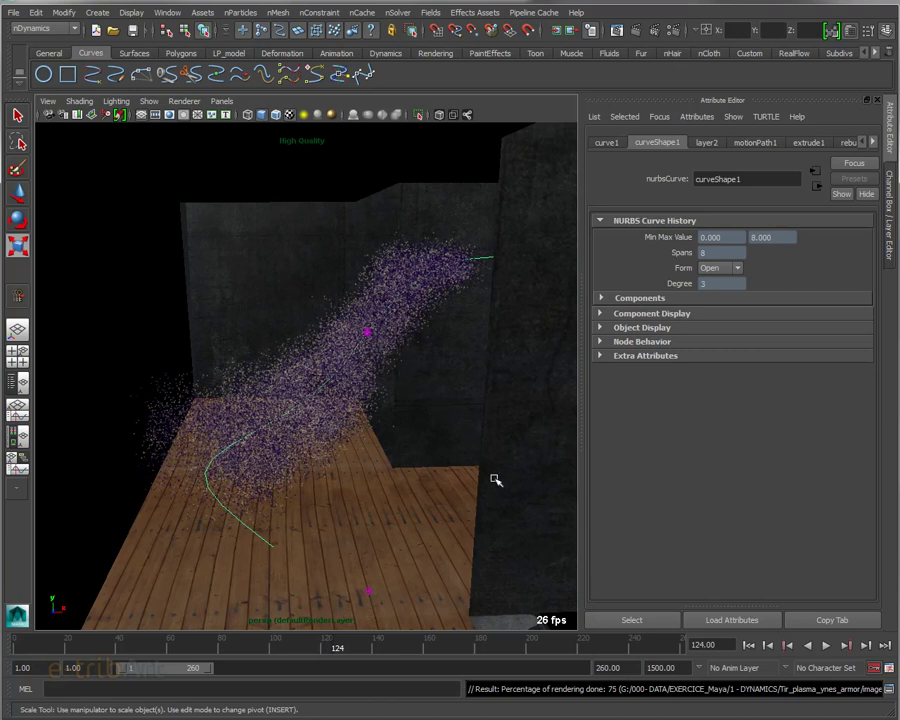
Hide display layer5 to remove the particles, then select the purple pointLight3
{"action": "left_click", "coordinate": [885, 170]}
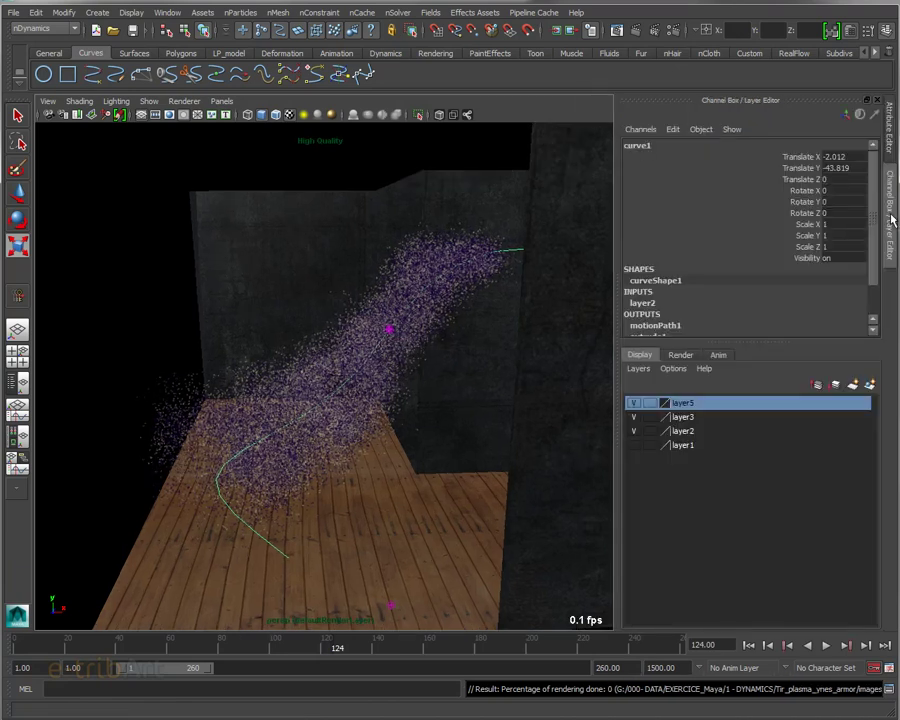
{"action": "left_click", "coordinate": [633, 403]}
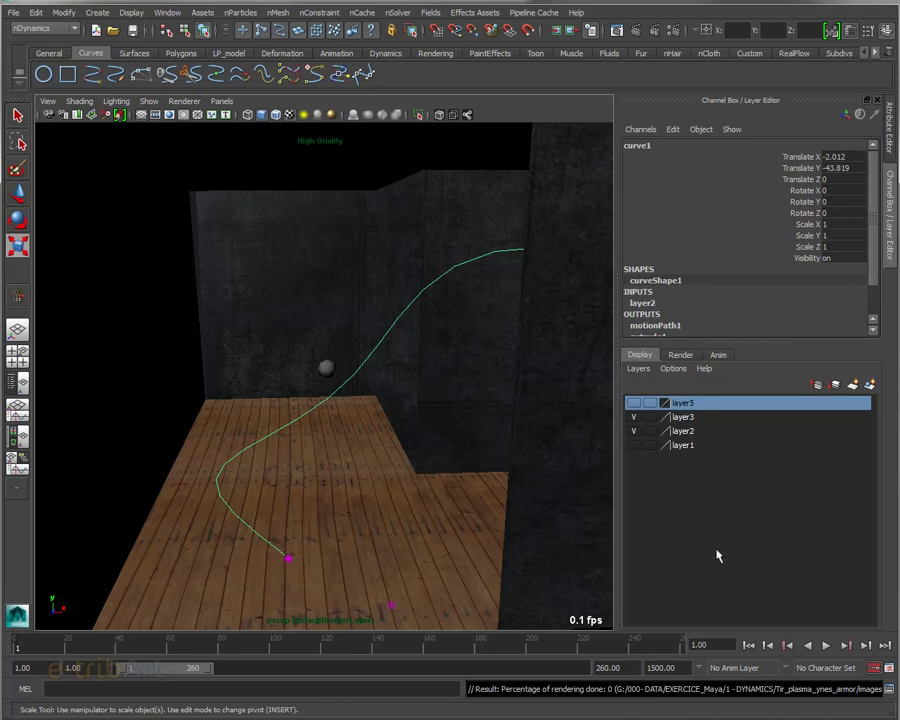
{"action": "left_click", "coordinate": [289, 558]}
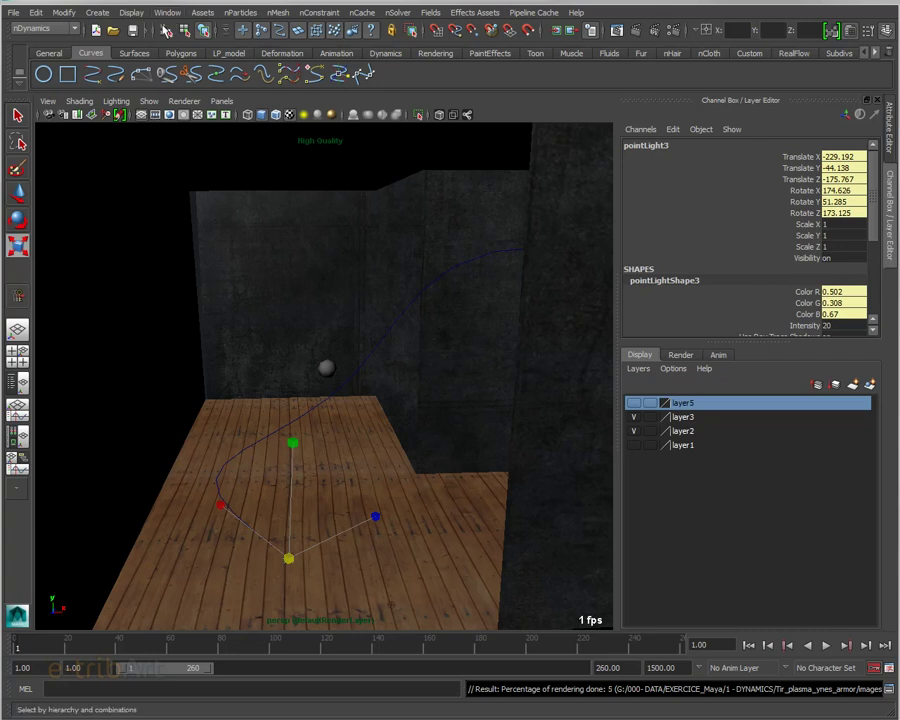
Switch to the Animation menu set and play pointLight3 along its motion path to frame 129
{"action": "left_click", "coordinate": [36, 28]}
{"action": "left_click", "coordinate": [30, 40]}
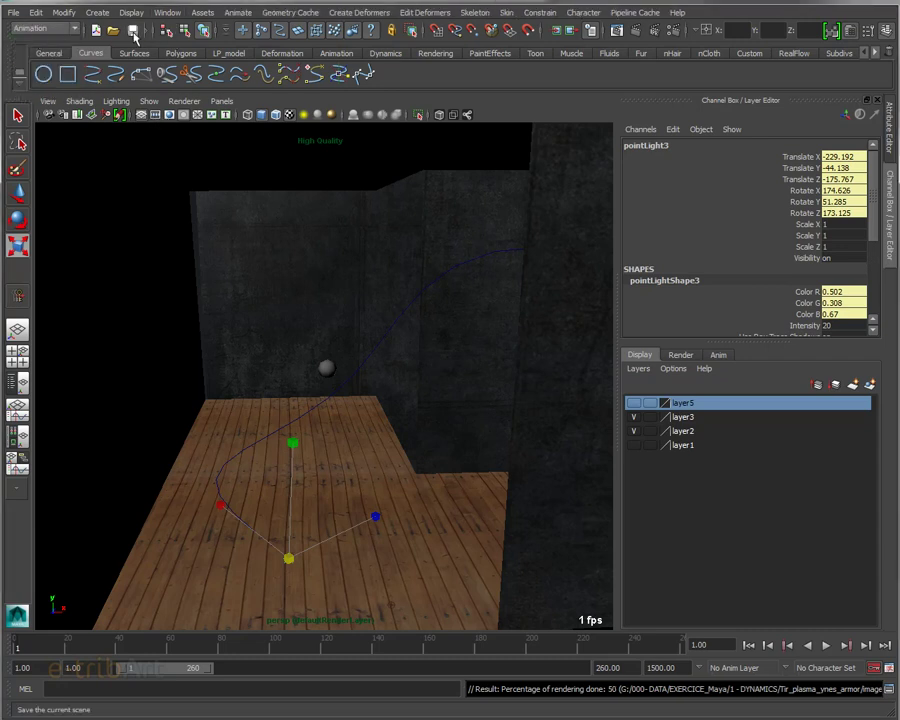
{"action": "left_click", "coordinate": [236, 13]}
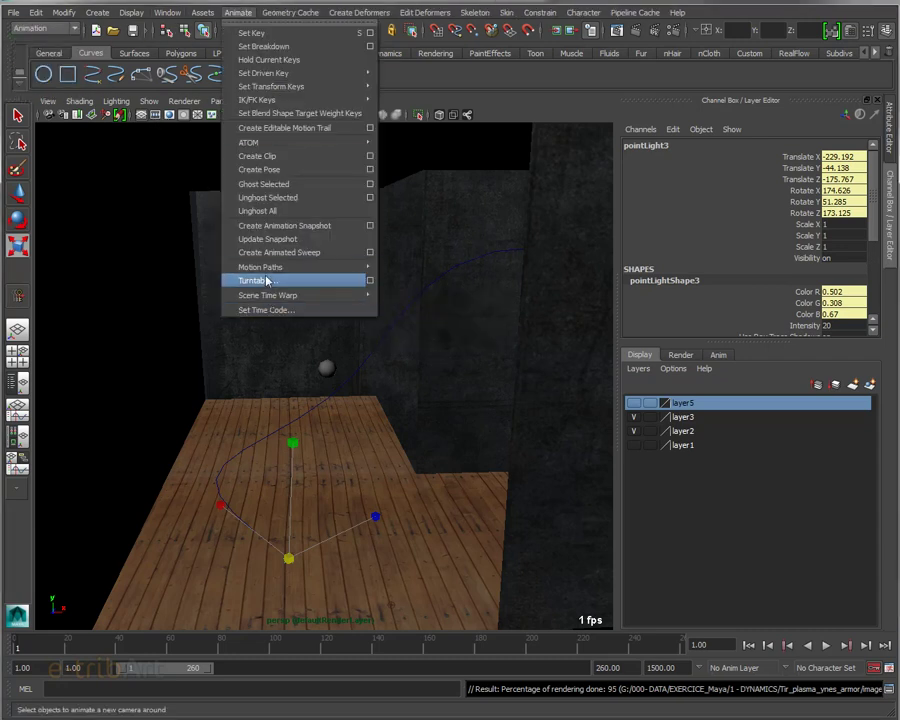
{"action": "mouse_move", "coordinate": [261, 267]}
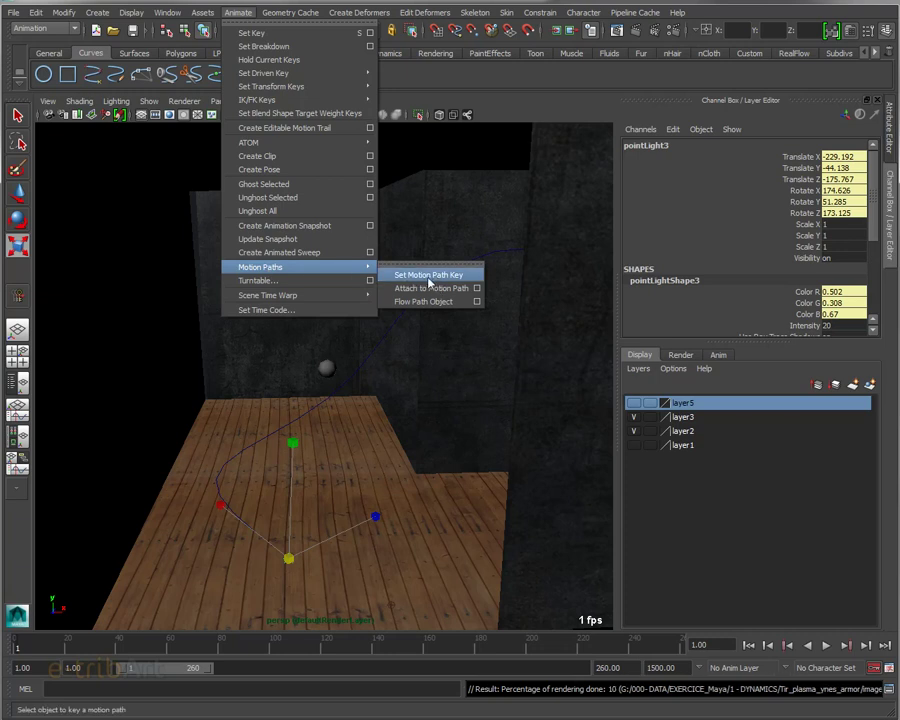
{"action": "left_click", "coordinate": [521, 118]}
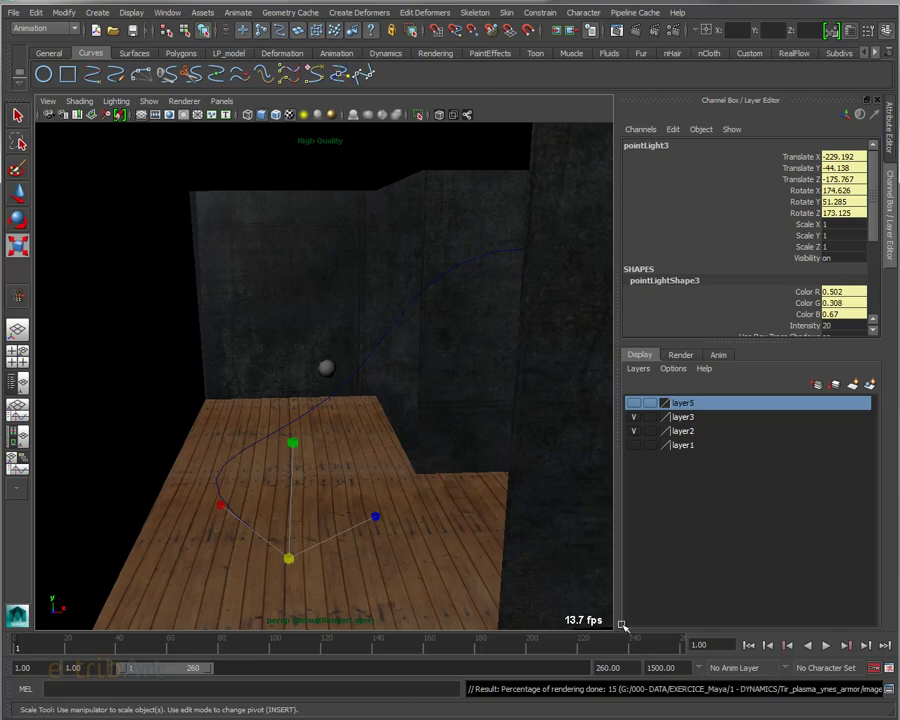
{"action": "key", "text": "alt+v"}
{"action": "mouse_move", "coordinate": [63, 650]}
{"action": "left_mouse_down"}
{"action": "mouse_move", "coordinate": [383, 637]}
{"action": "mouse_move", "coordinate": [348, 638]}
{"action": "left_mouse_up"}
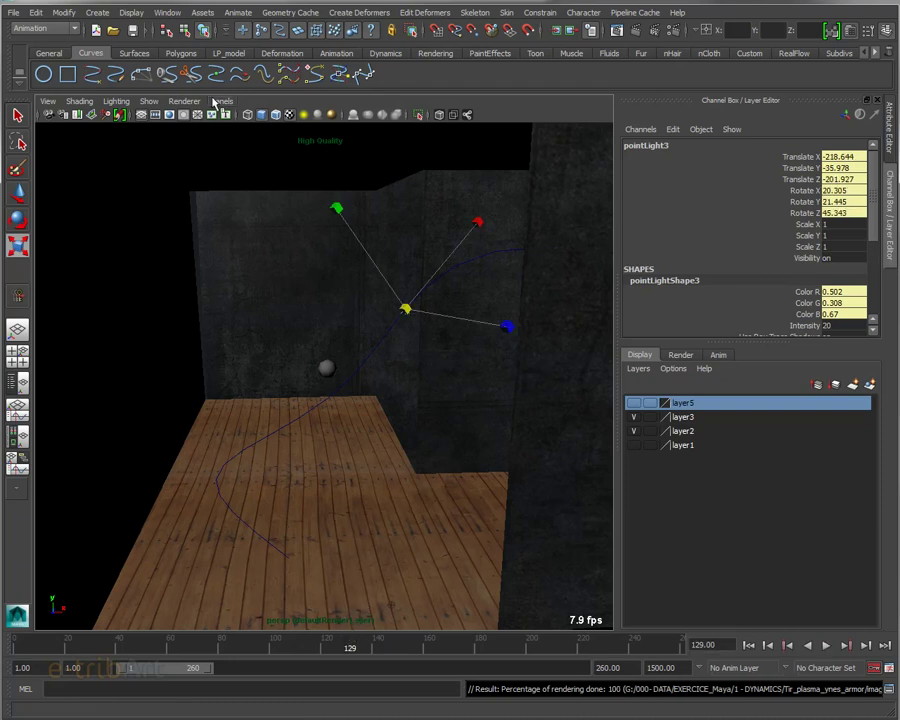
{"action": "left_click", "coordinate": [132, 13]}
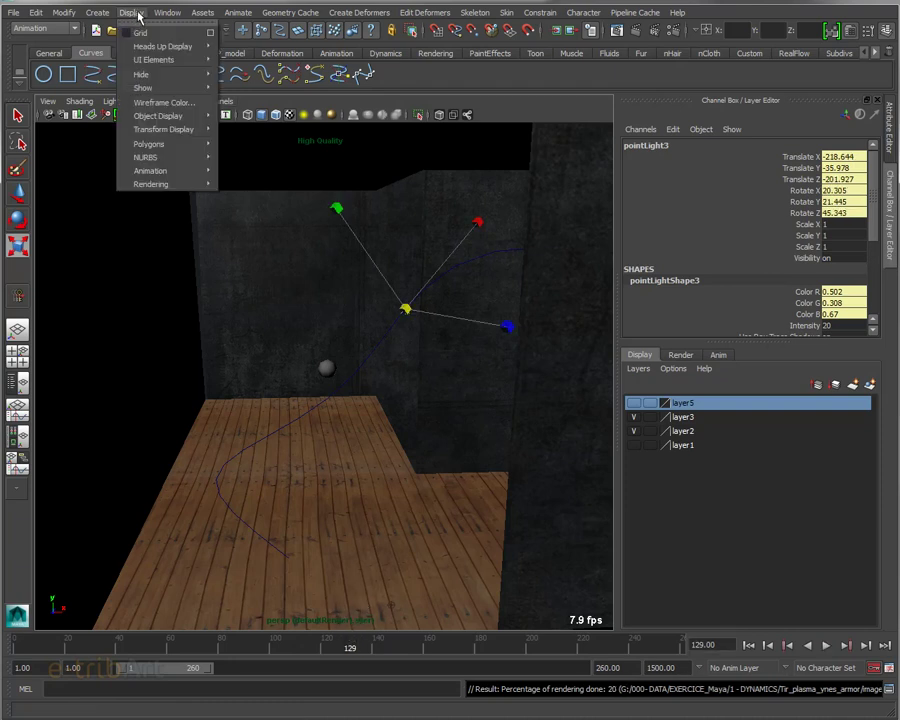
{"action": "mouse_move", "coordinate": [198, 60]}
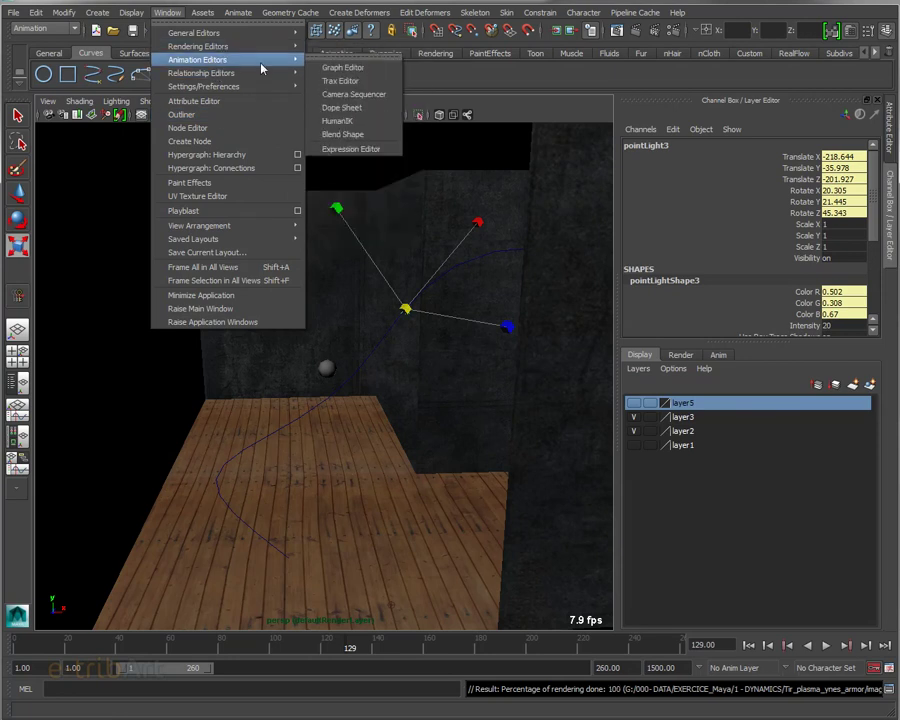
In the Graph Editor, move pointLight3's motionPath1.U key from near frame 128 to frame 127, value 0.164
{"action": "left_click", "coordinate": [343, 67]}
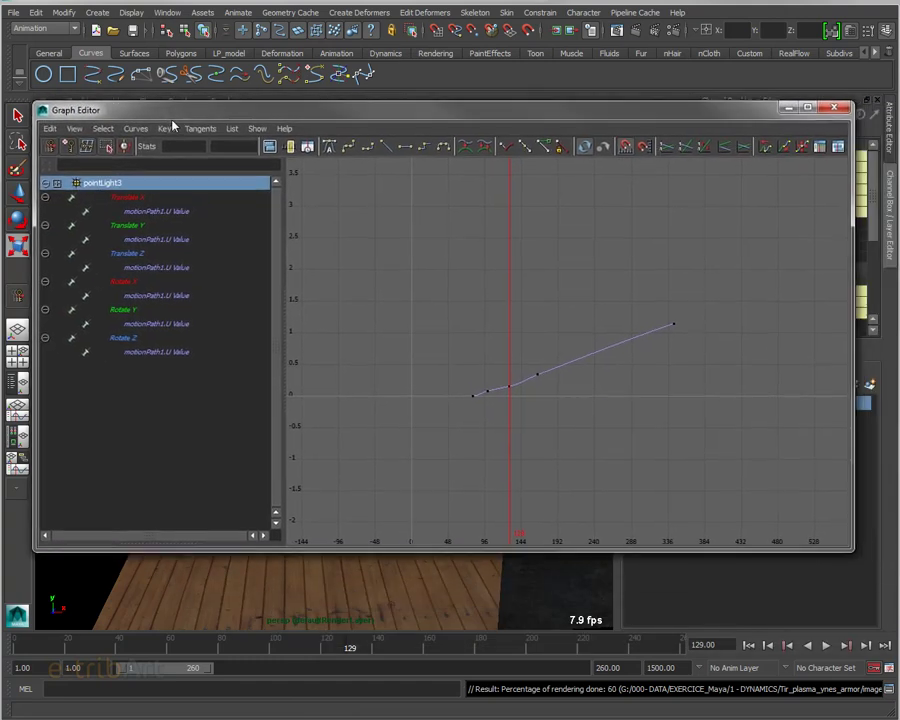
{"action": "key", "text": "f"}
{"action": "key", "text": "r"}
{"action": "left_click", "coordinate": [423, 447]}
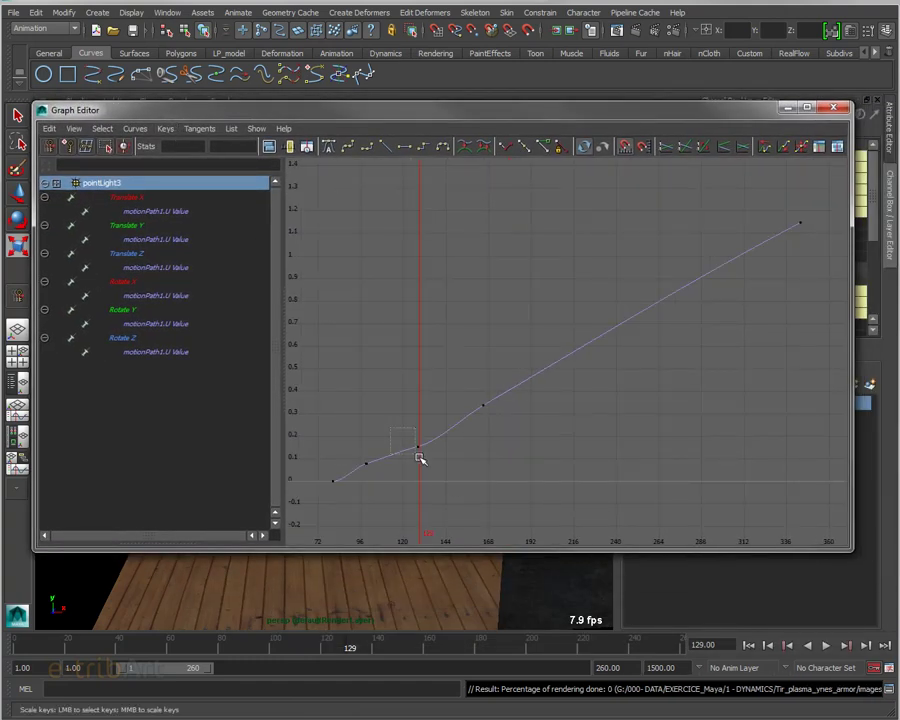
{"action": "middle_click_drag", "start_coordinate": [422, 450], "coordinate": [418, 441]}
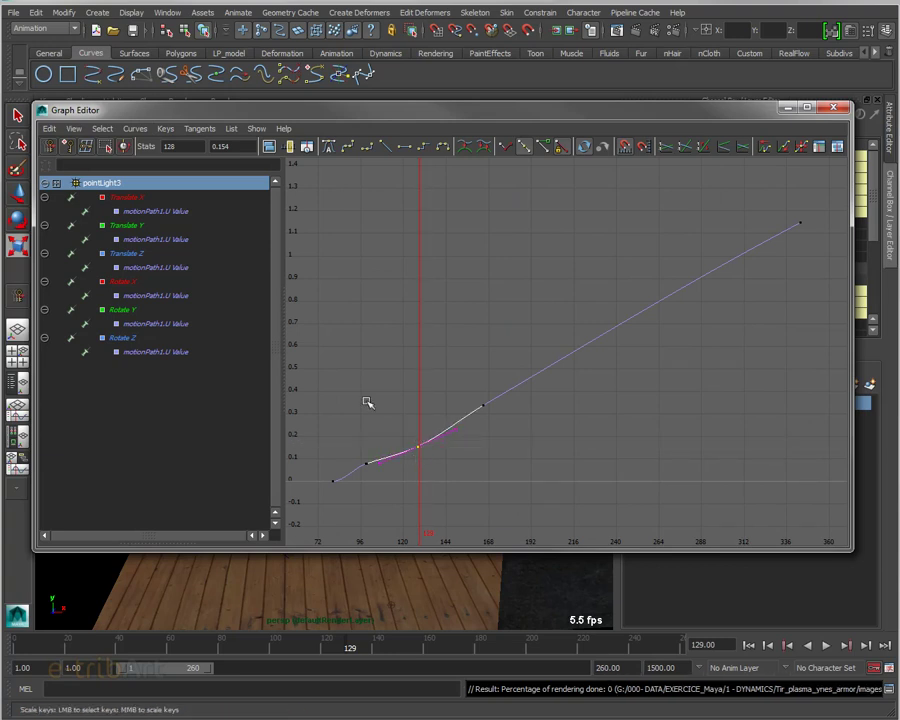
{"action": "left_click", "coordinate": [50, 146]}
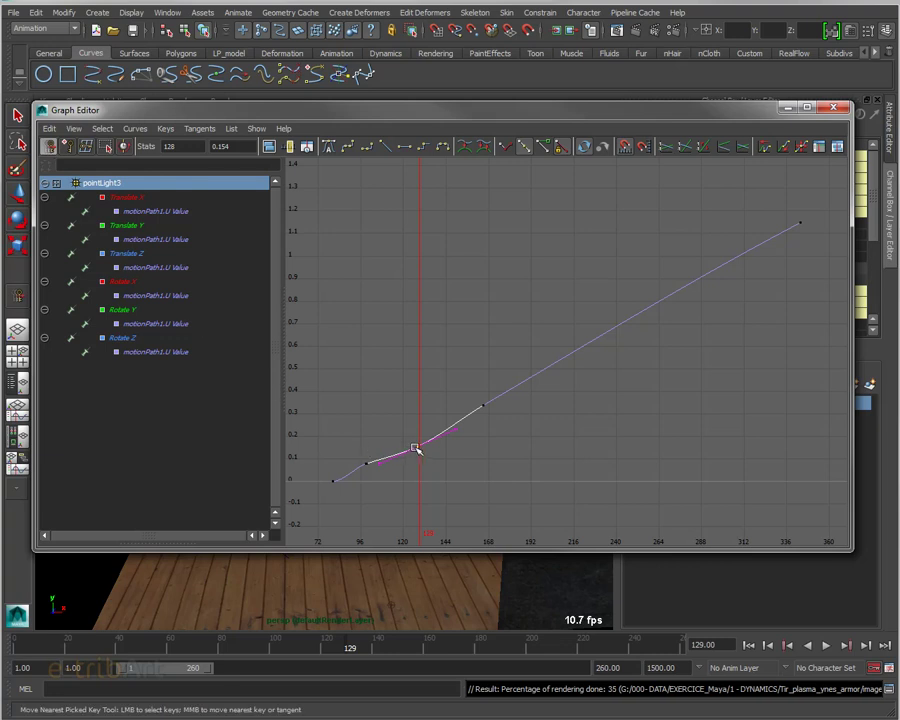
{"action": "middle_click_drag", "start_coordinate": [422, 448], "coordinate": [416, 438]}
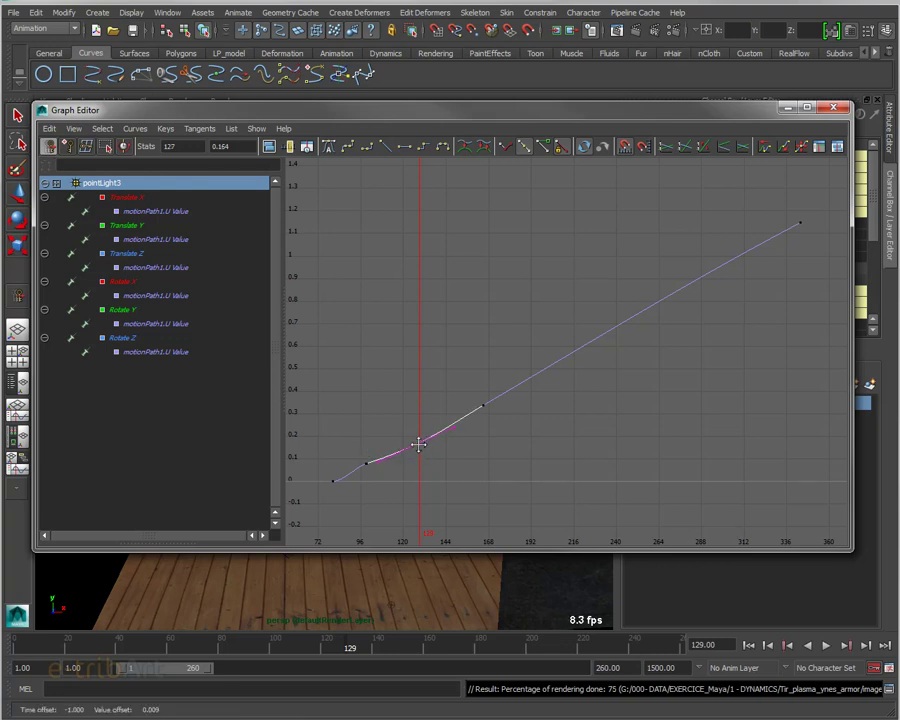
{"action": "left_click_drag", "start_coordinate": [479, 114], "coordinate": [656, 146]}
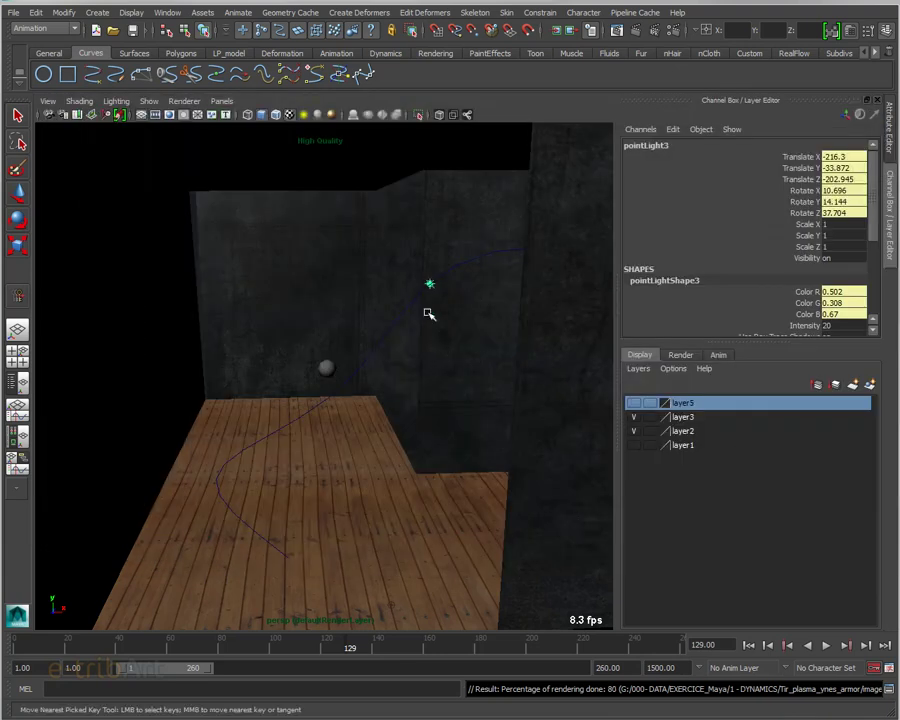
Rewind to the first frame, make layer5's particles visible, and play through to frame 141
{"action": "left_click", "coordinate": [749, 645]}
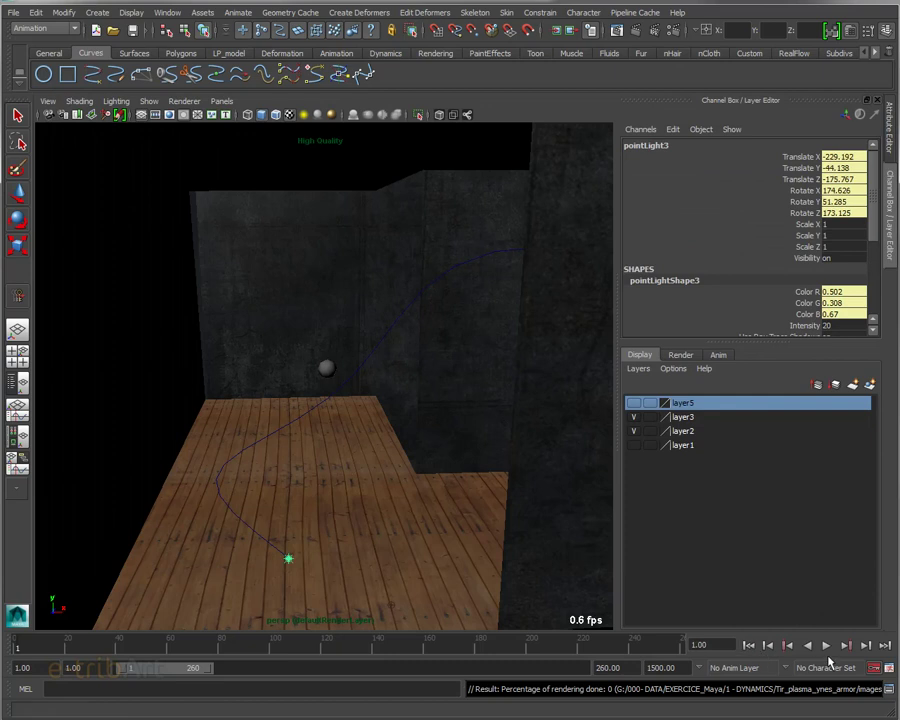
{"action": "left_click", "coordinate": [633, 402]}
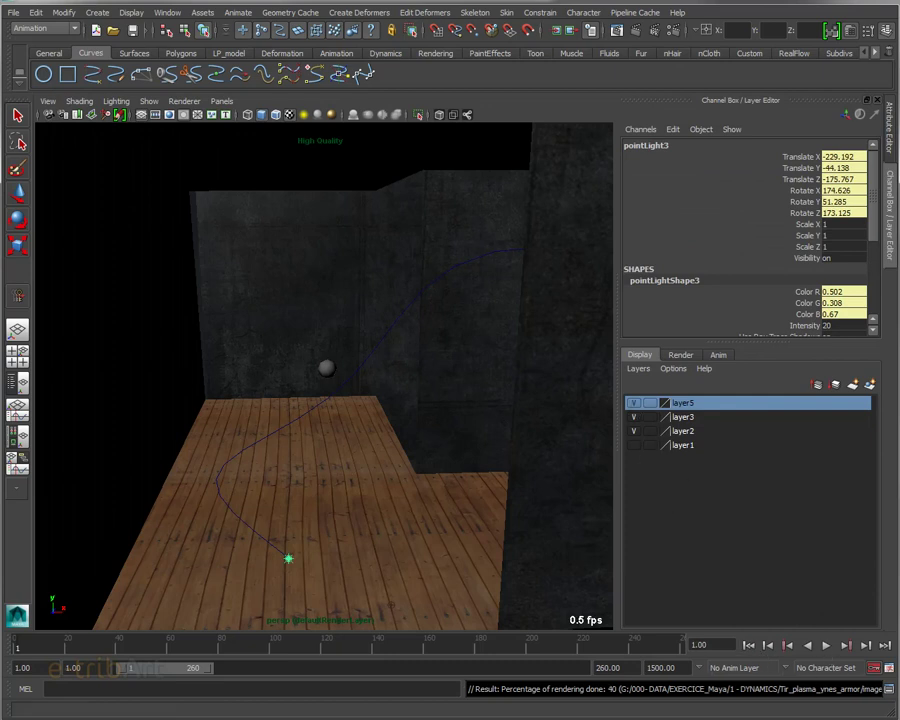
{"action": "left_click", "coordinate": [826, 645]}
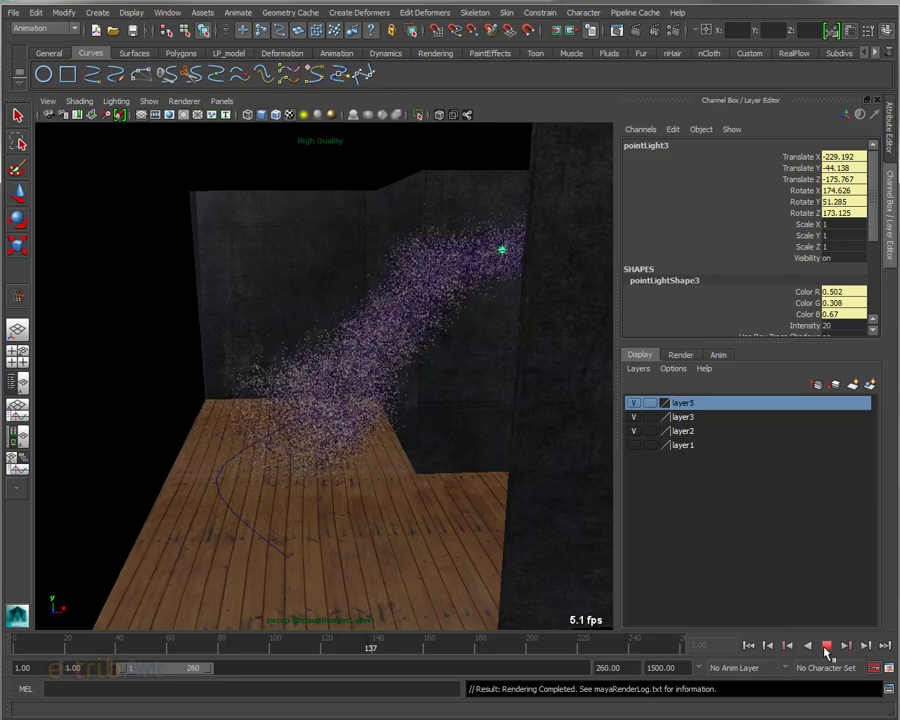
{"action": "left_click", "coordinate": [826, 647]}
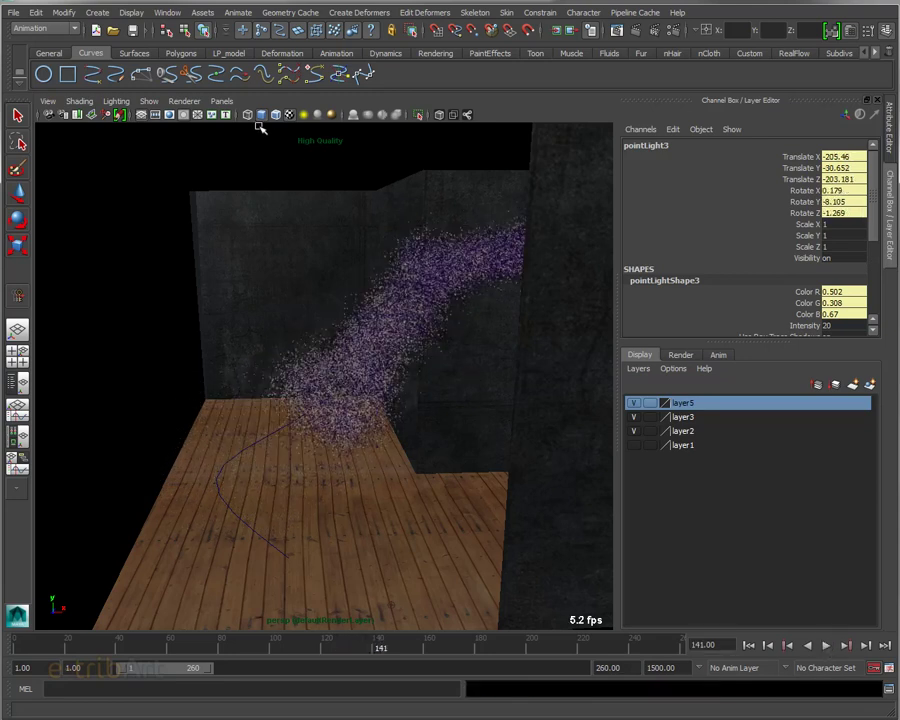
Look through the persp camera toward the wall and play the animation on to frame 165
{"action": "left_click", "coordinate": [221, 101]}
{"action": "mouse_move", "coordinate": [245, 115]}
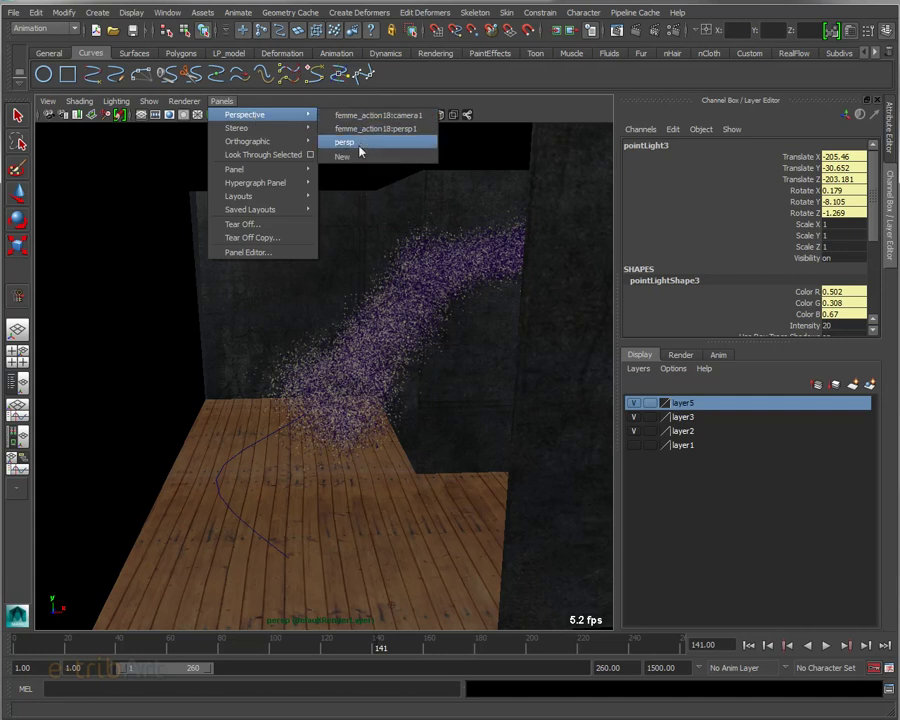
{"action": "left_click", "coordinate": [359, 149]}
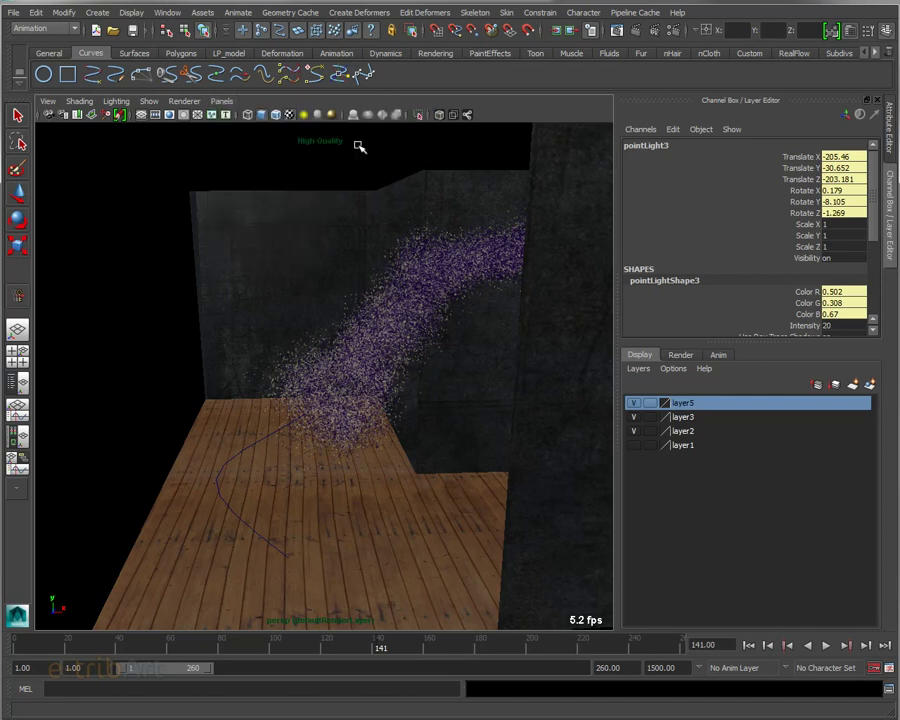
{"action": "mouse_move", "coordinate": [458, 377]}
{"action": "left_mouse_down", "text": "alt"}
{"action": "mouse_move", "coordinate": [287, 379]}
{"action": "mouse_move", "coordinate": [387, 423]}
{"action": "mouse_move", "coordinate": [398, 451]}
{"action": "left_mouse_up", "text": "alt"}
{"action": "scroll", "coordinate": [387, 423], "scroll_direction": "down", "scroll_amount": 5}
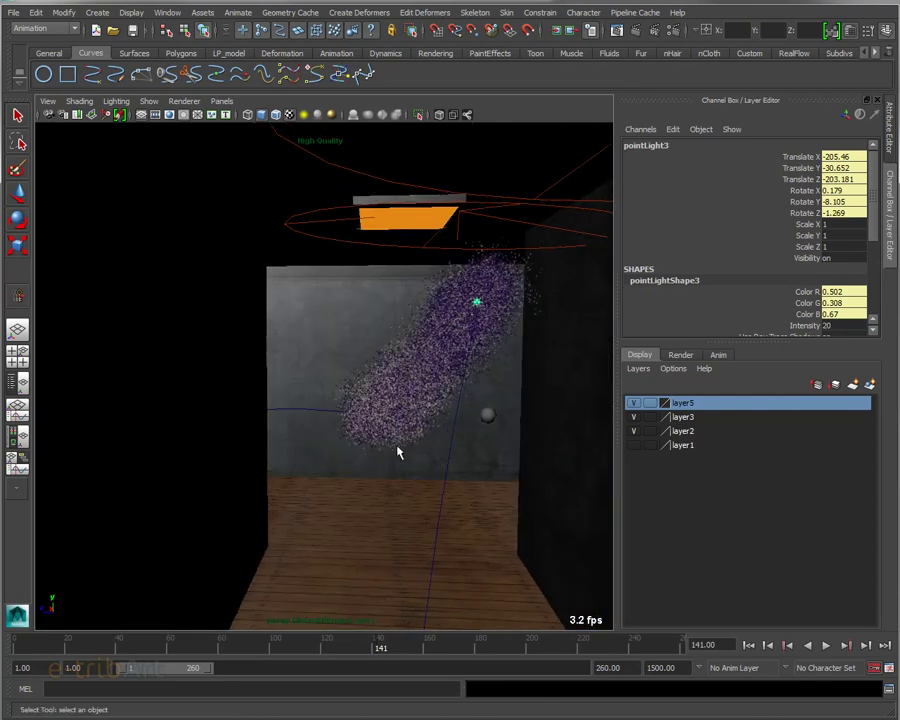
{"action": "left_click", "coordinate": [826, 645]}
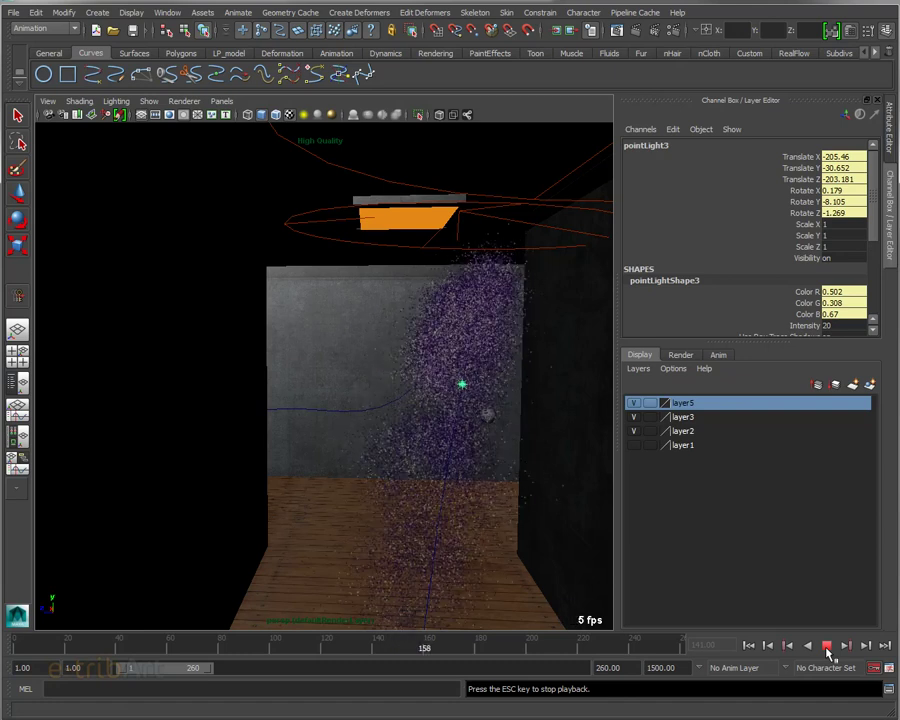
{"action": "key", "text": "Escape"}
Dolly back down the hallway and tumble past the pillar to frame the purple particle corridor
{"action": "left_click_drag", "start_coordinate": [569, 568], "coordinate": [532, 518], "text": "alt"}
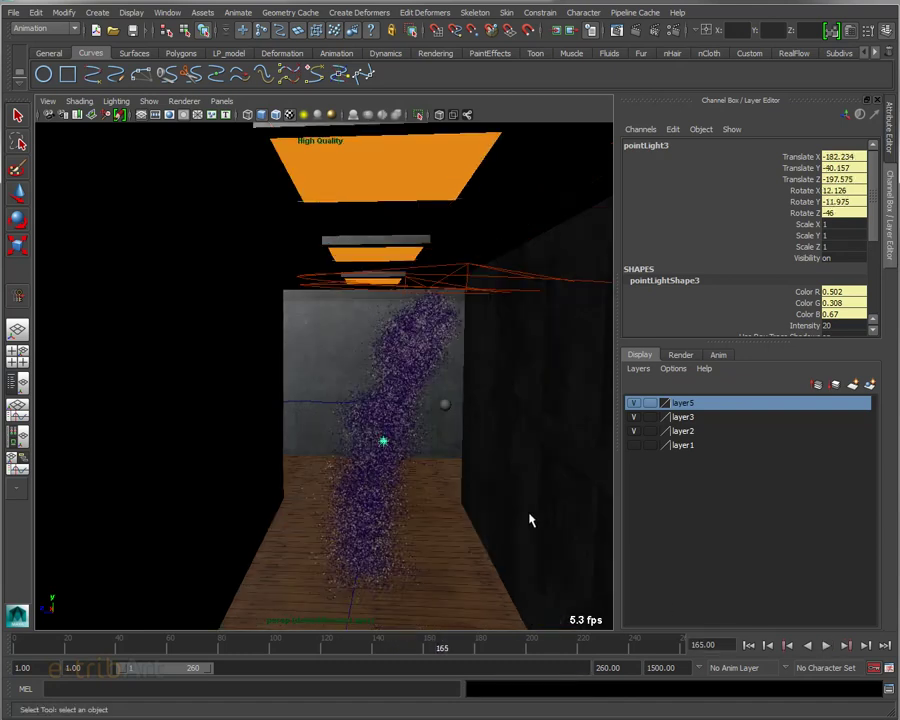
{"action": "mouse_move", "coordinate": [478, 532]}
{"action": "left_mouse_down", "text": "alt"}
{"action": "mouse_move", "coordinate": [490, 444]}
{"action": "mouse_move", "coordinate": [476, 464]}
{"action": "mouse_move", "coordinate": [534, 462]}
{"action": "left_mouse_up", "text": "alt"}
{"action": "scroll", "coordinate": [490, 447], "scroll_direction": "down", "scroll_amount": 3}
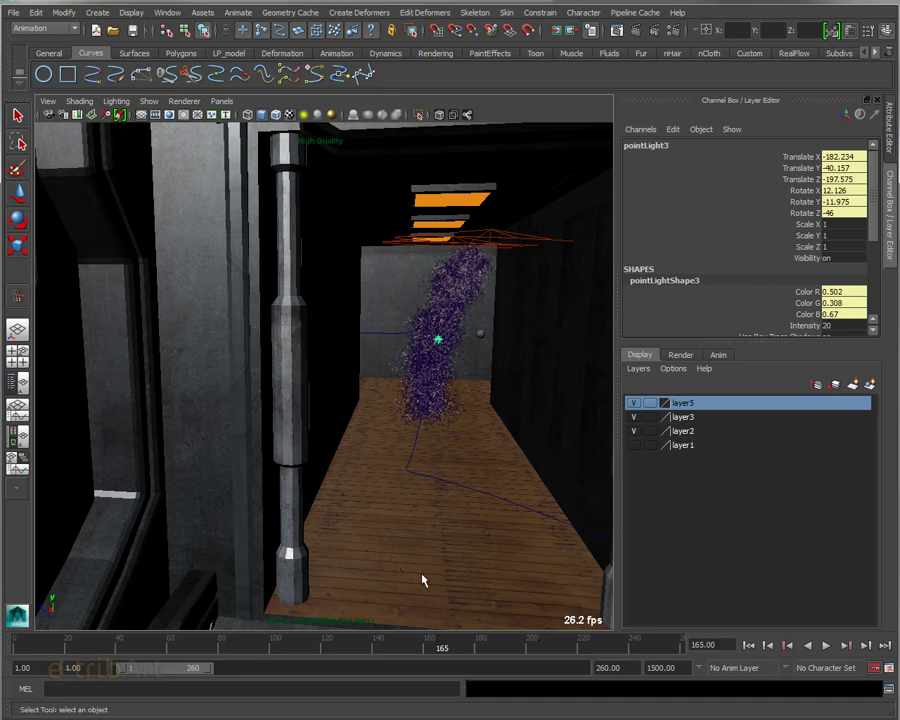
Pull the camera out to the doorway and stairs, then move into the corridor toward the particles
{"action": "mouse_move", "coordinate": [428, 507]}
{"action": "left_mouse_down", "text": "alt"}
{"action": "mouse_move", "coordinate": [447, 506]}
{"action": "mouse_move", "coordinate": [436, 492]}
{"action": "left_mouse_up", "text": "alt"}
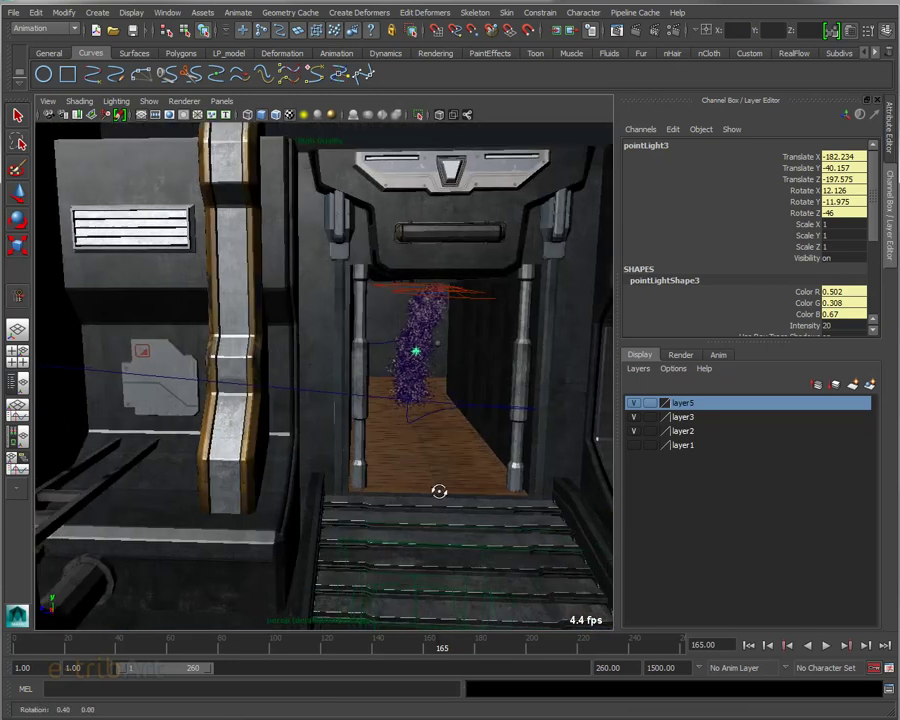
{"action": "mouse_move", "coordinate": [442, 490]}
{"action": "right_mouse_down", "text": "alt"}
{"action": "mouse_move", "coordinate": [482, 497]}
{"action": "mouse_move", "coordinate": [442, 477]}
{"action": "right_mouse_up", "text": "alt"}
{"action": "mouse_move", "coordinate": [442, 477]}
{"action": "left_mouse_down", "text": "alt"}
{"action": "mouse_move", "coordinate": [426, 498]}
{"action": "mouse_move", "coordinate": [432, 494]}
{"action": "left_mouse_up", "text": "alt"}
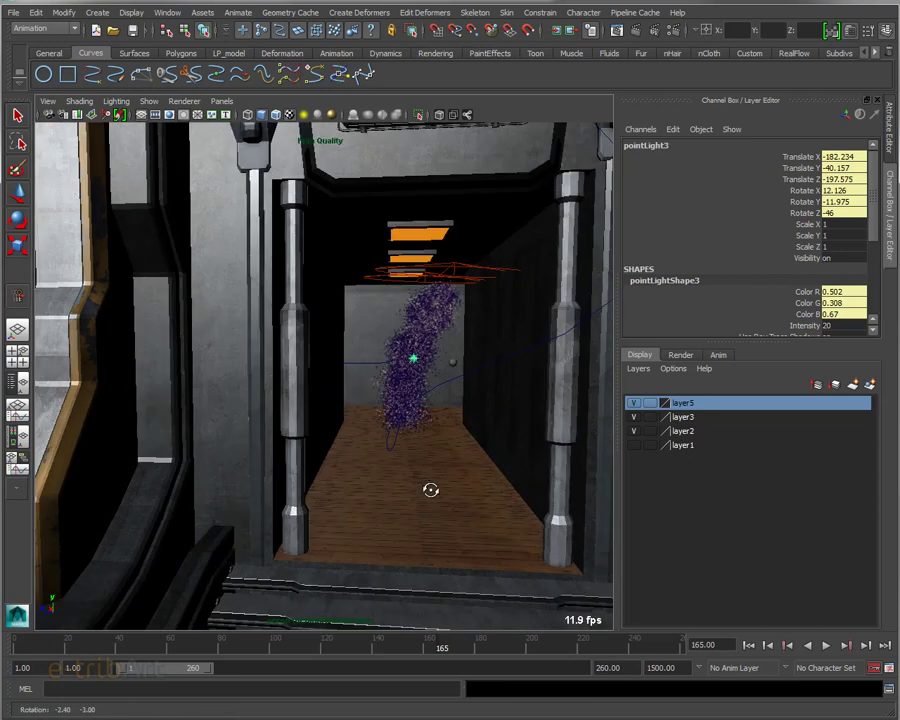